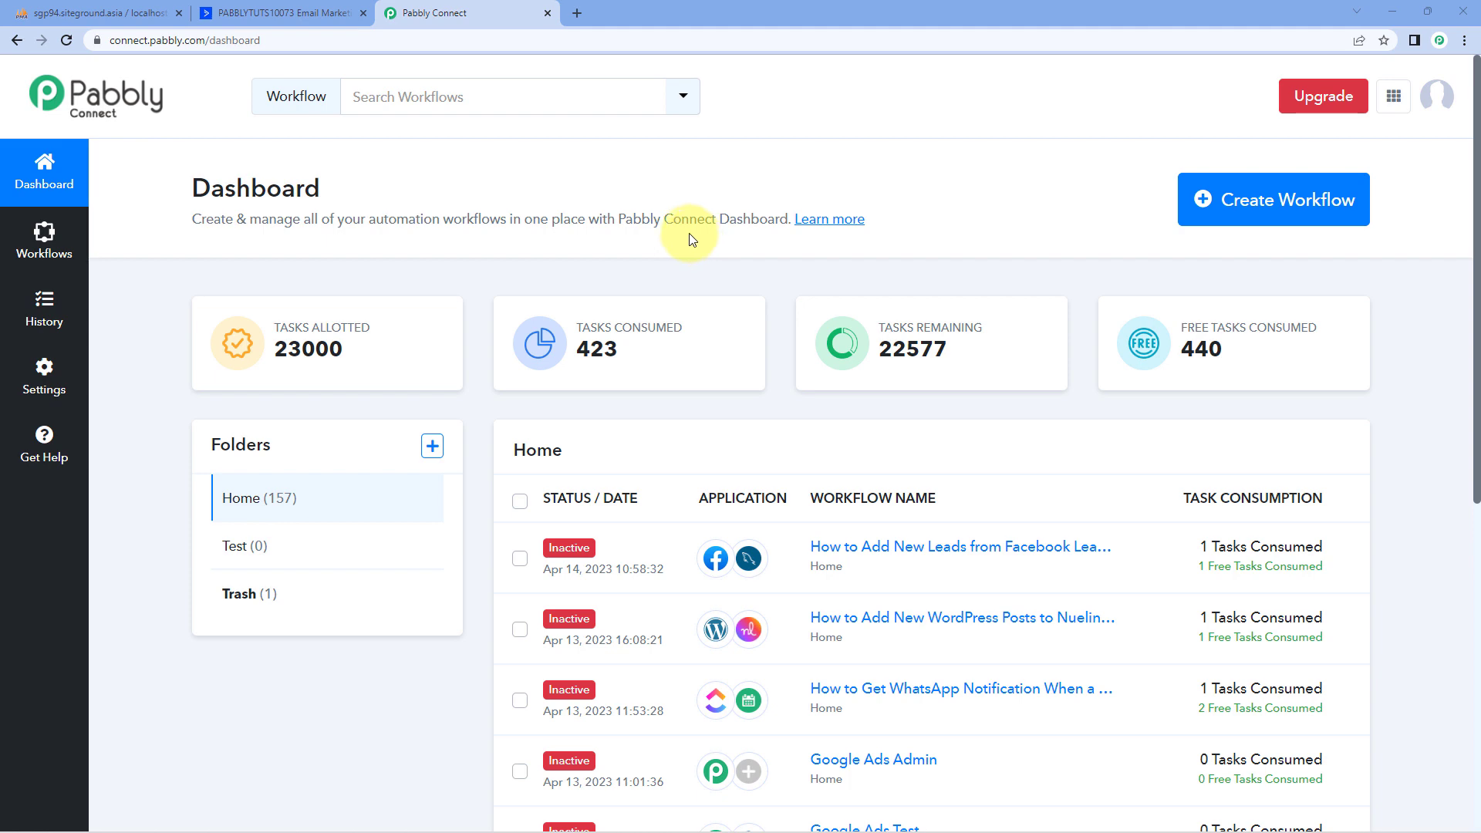
# Create a new workflow named "MySQL to ActiveCampaign".
pyautogui.click(1229, 200)
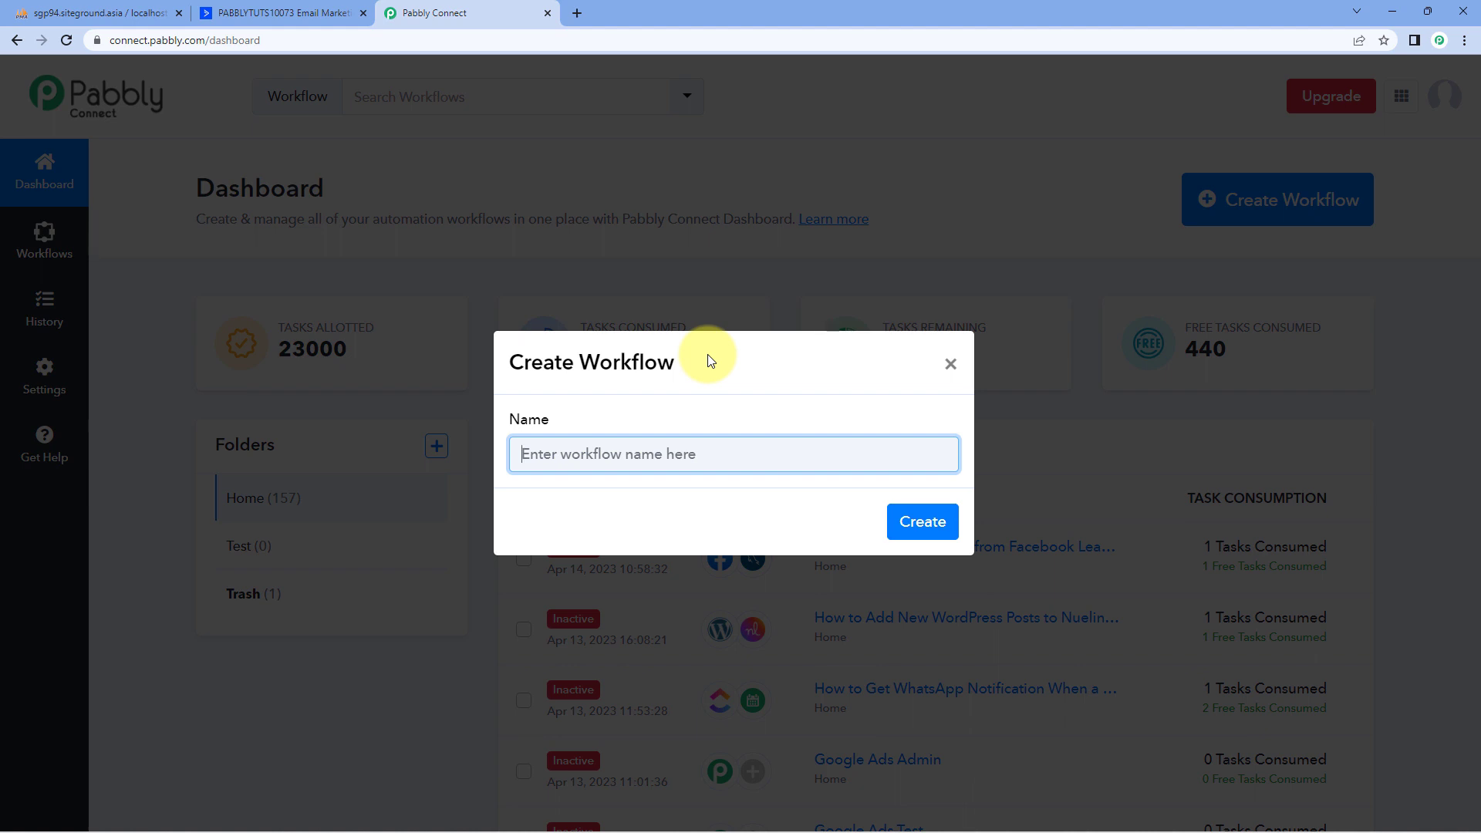
pyautogui.write('MySQL to ActiveCam')
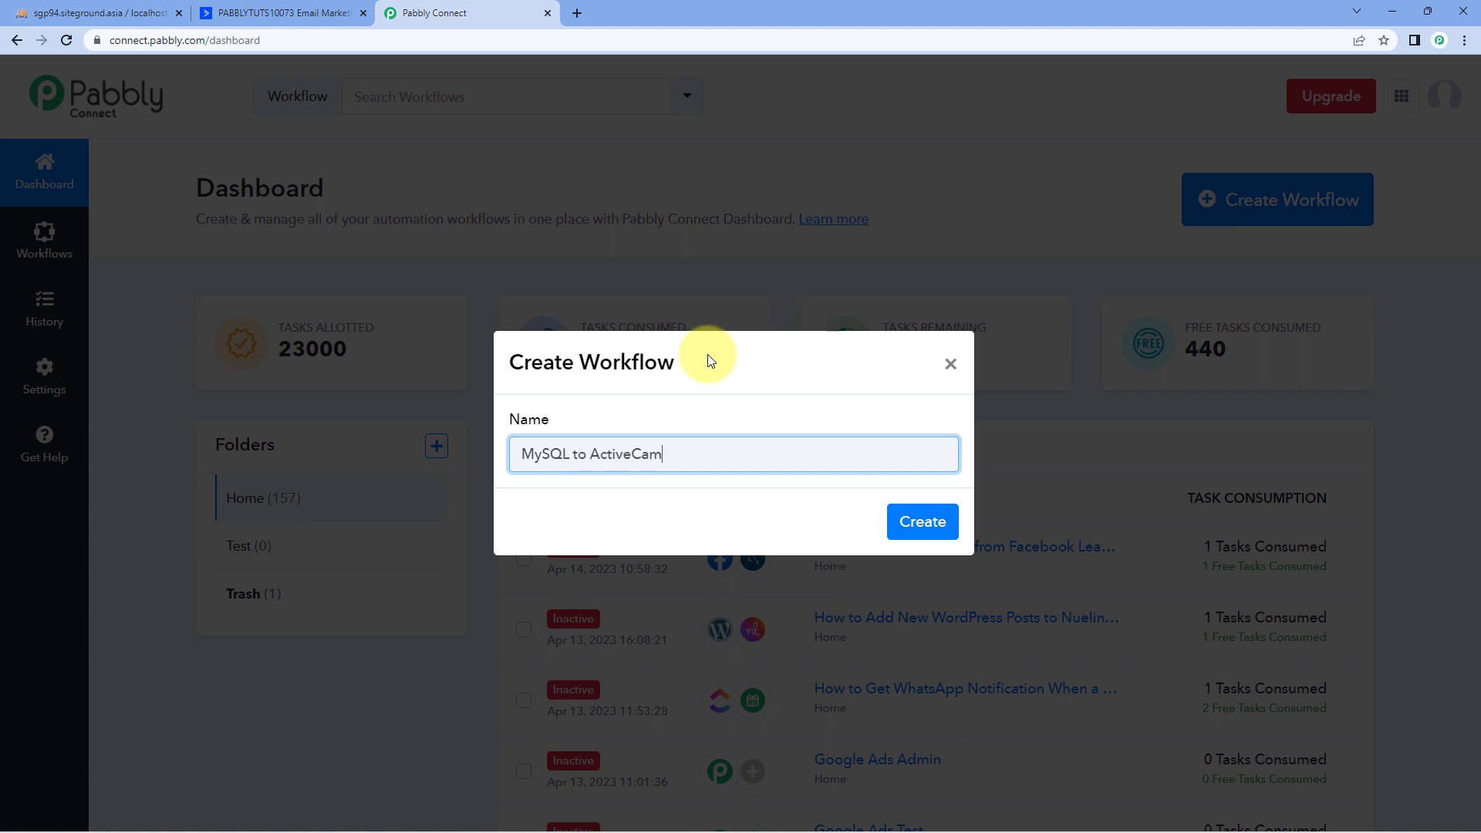
pyautogui.write('gn')
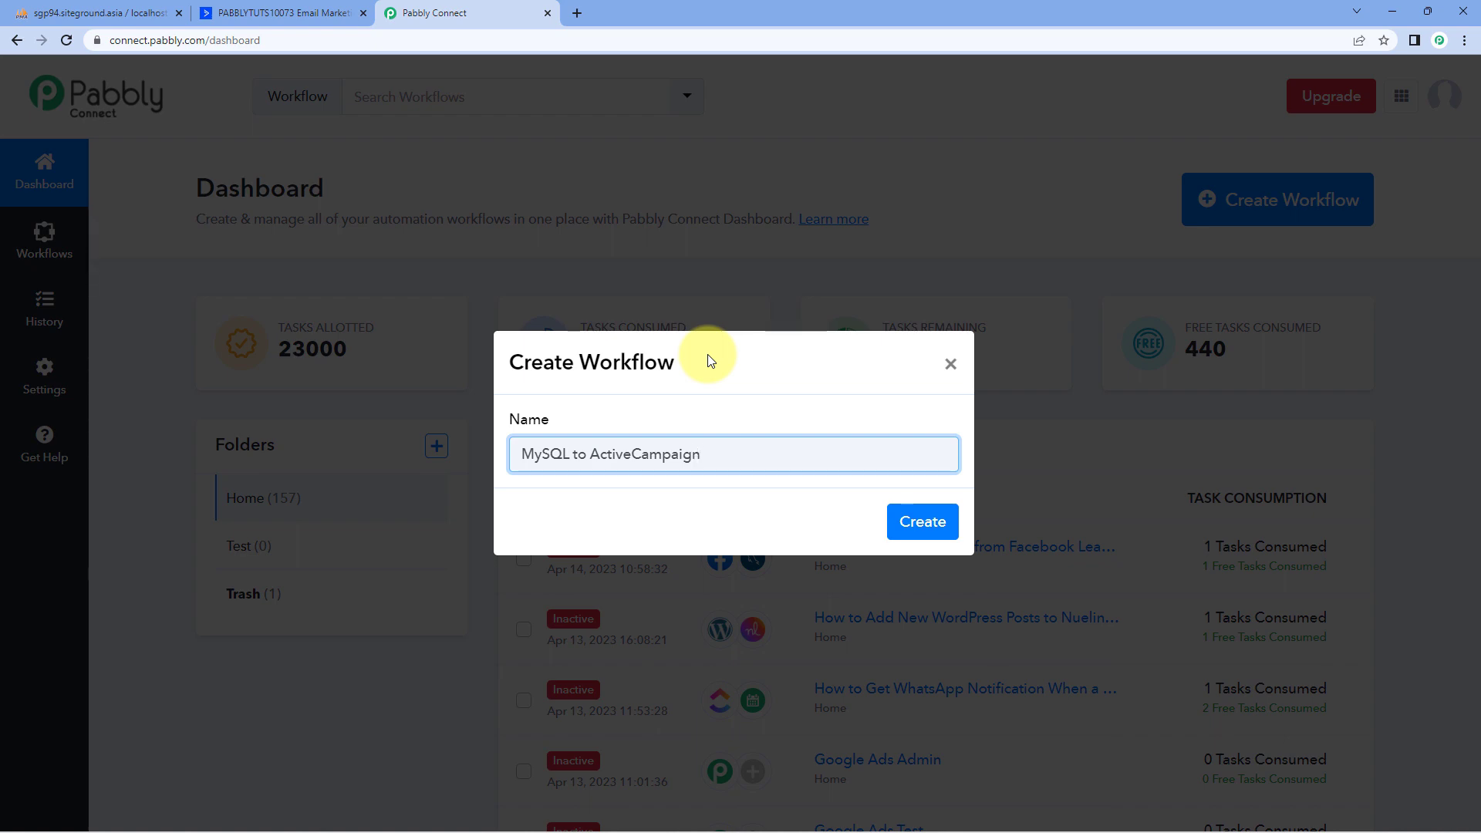
pyautogui.click(933, 520)
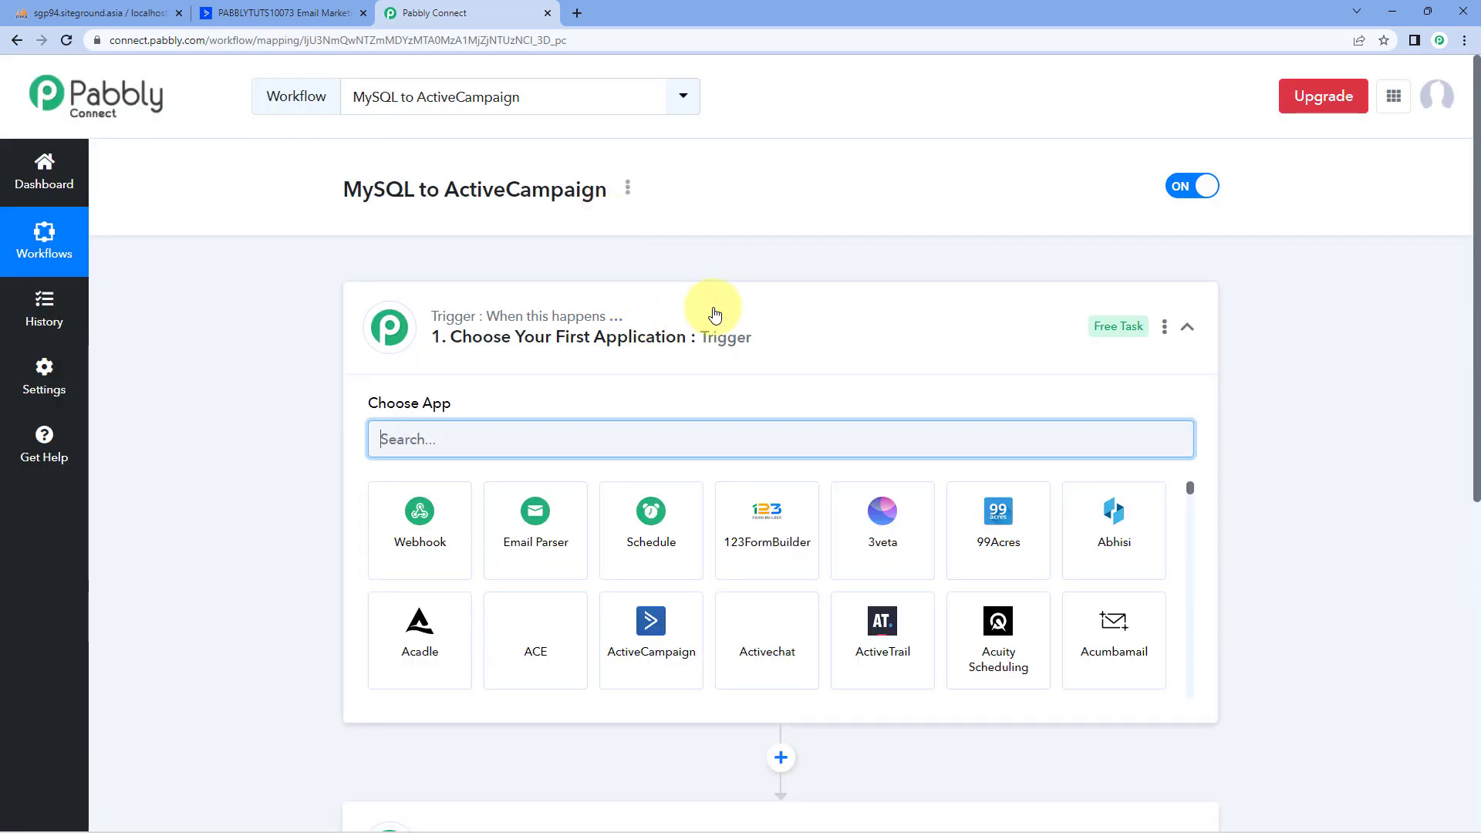
# Collapse the trigger step to examine the workflow's trigger and action blocks, and expand the trigger again.
pyautogui.click(715, 312)
pyautogui.scroll(-1, 304, 336)
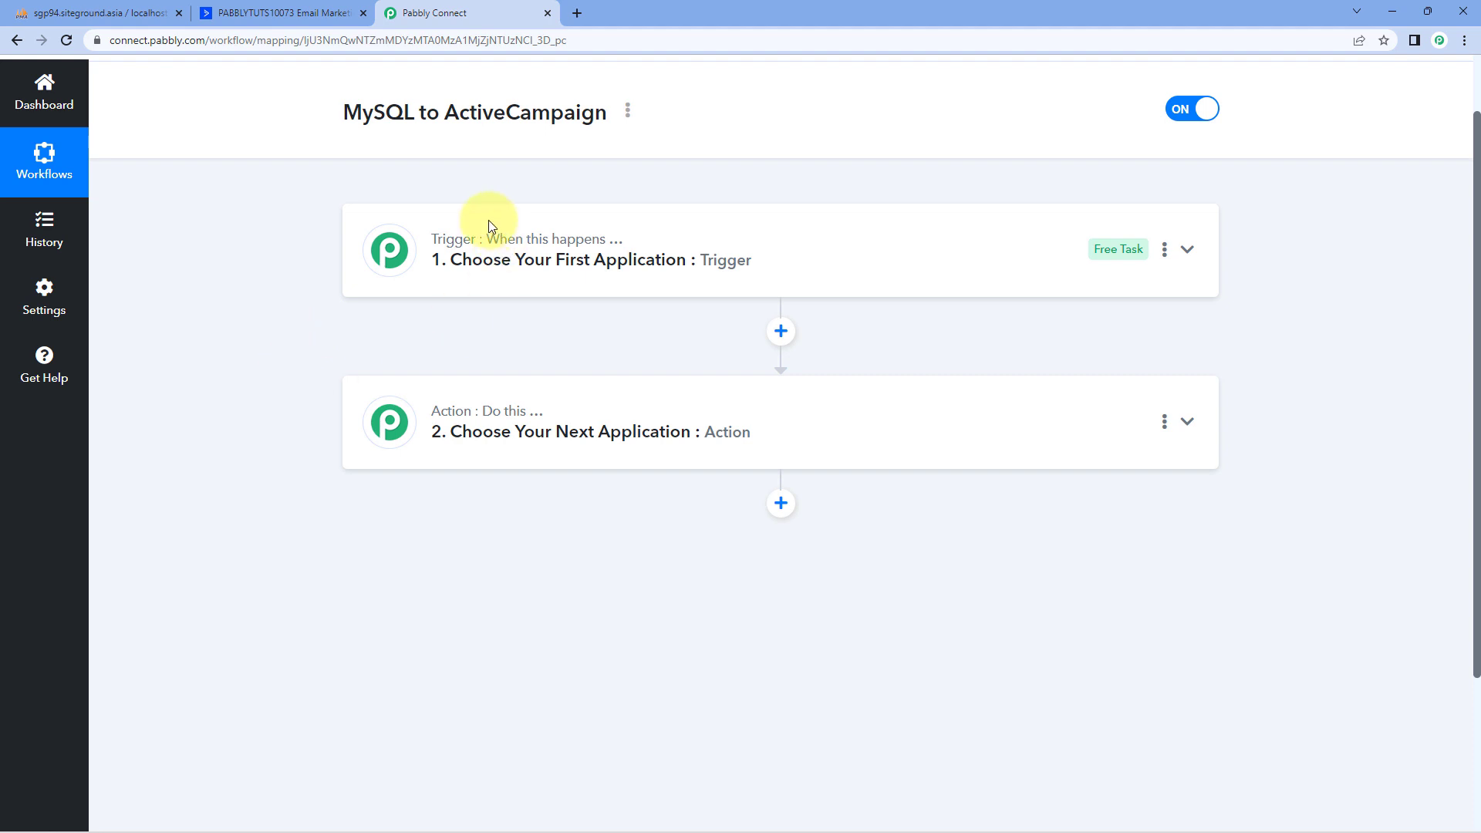
pyautogui.moveTo(463, 231)
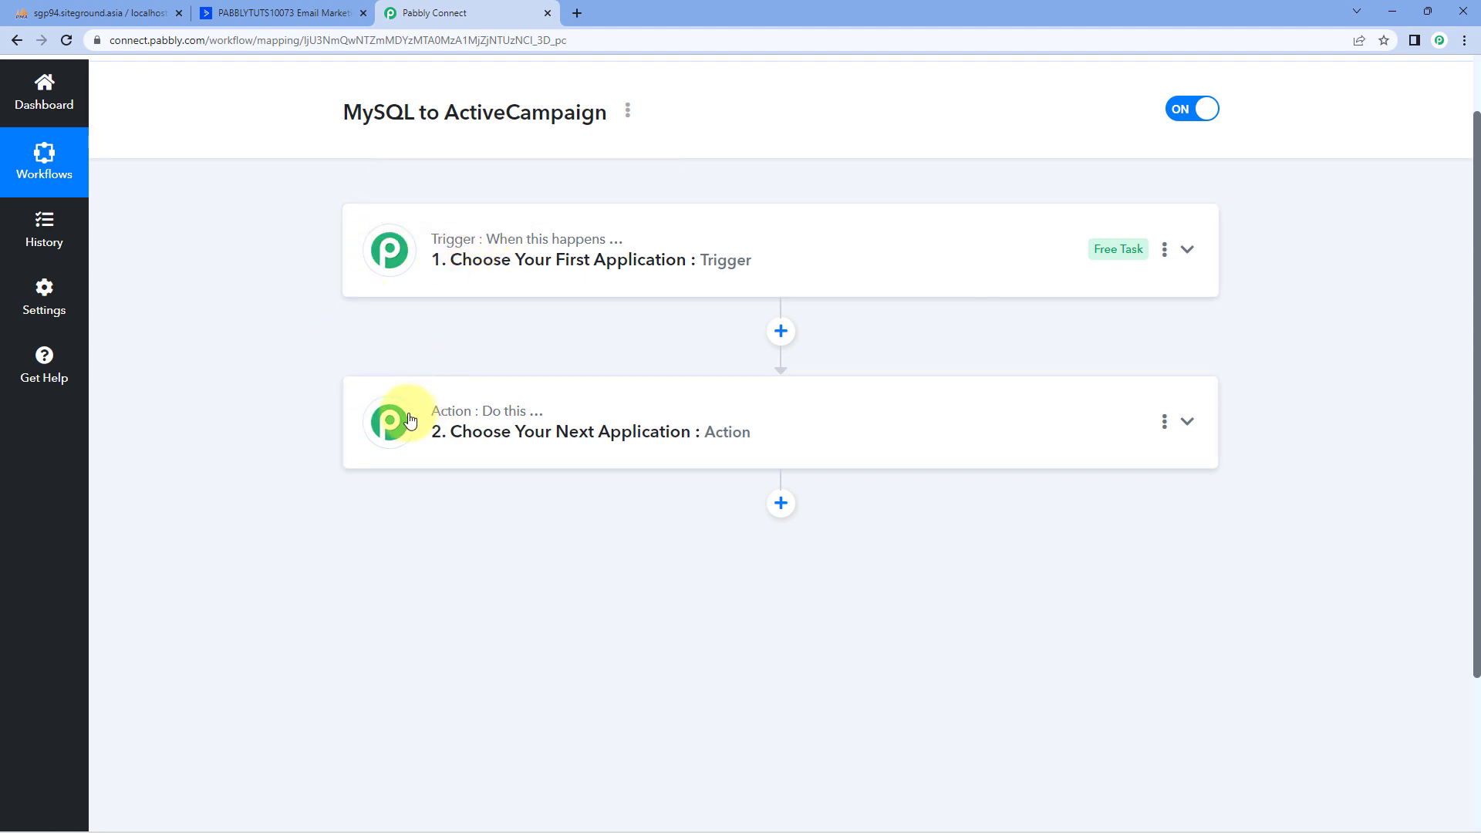
pyautogui.moveTo(484, 418)
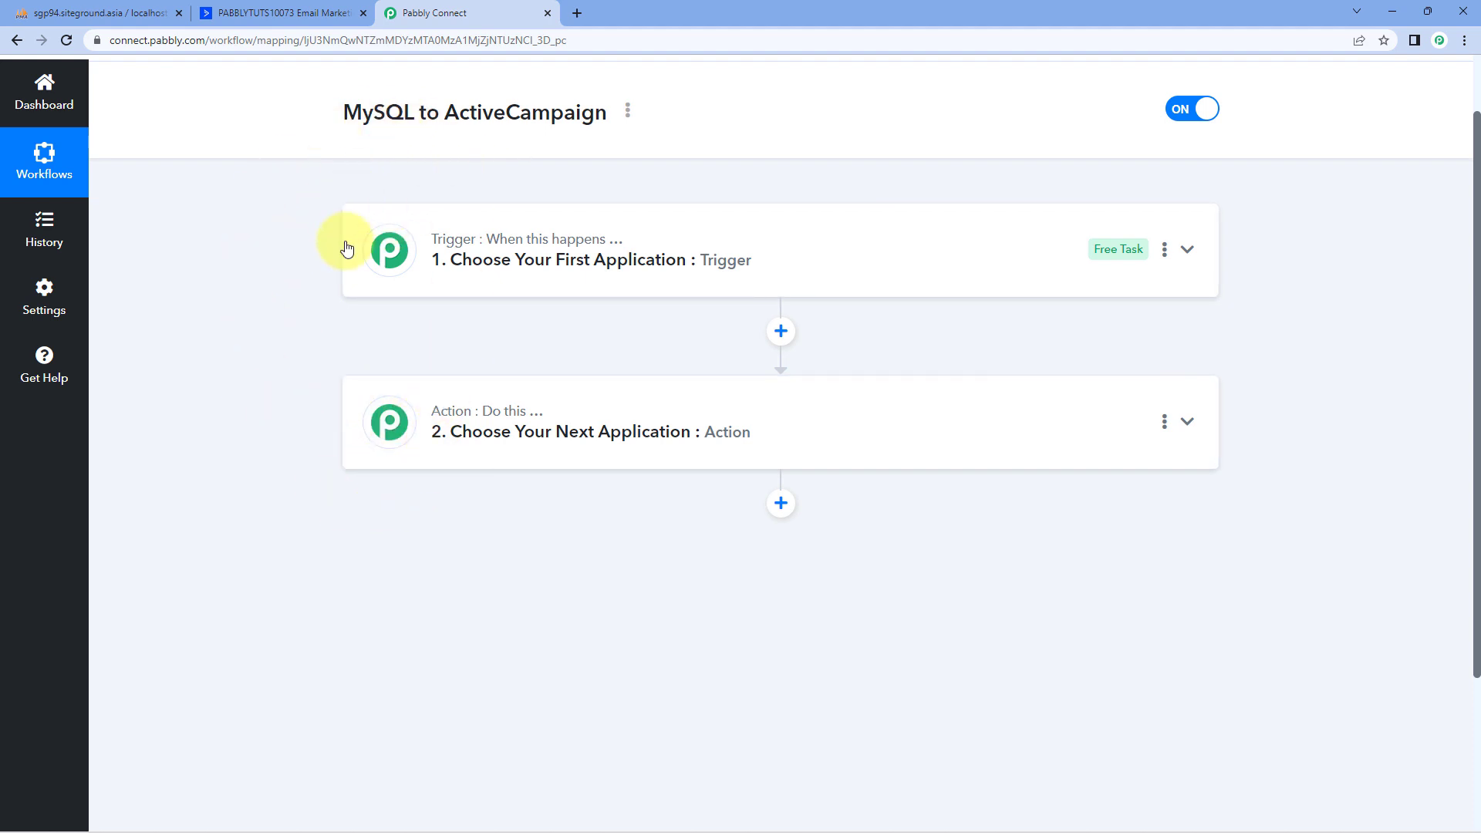
pyautogui.moveTo(401, 261)
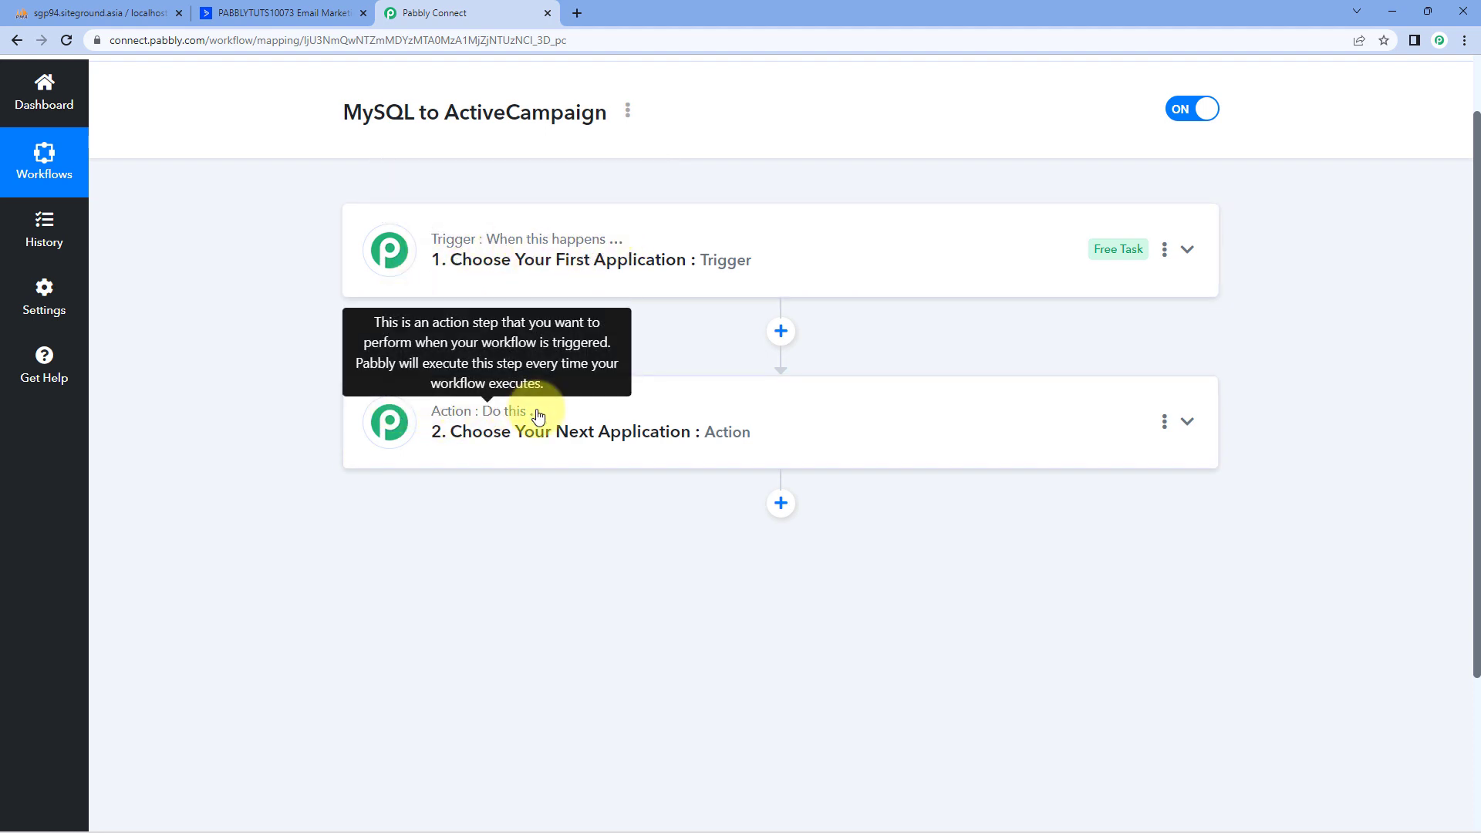
pyautogui.click(810, 228)
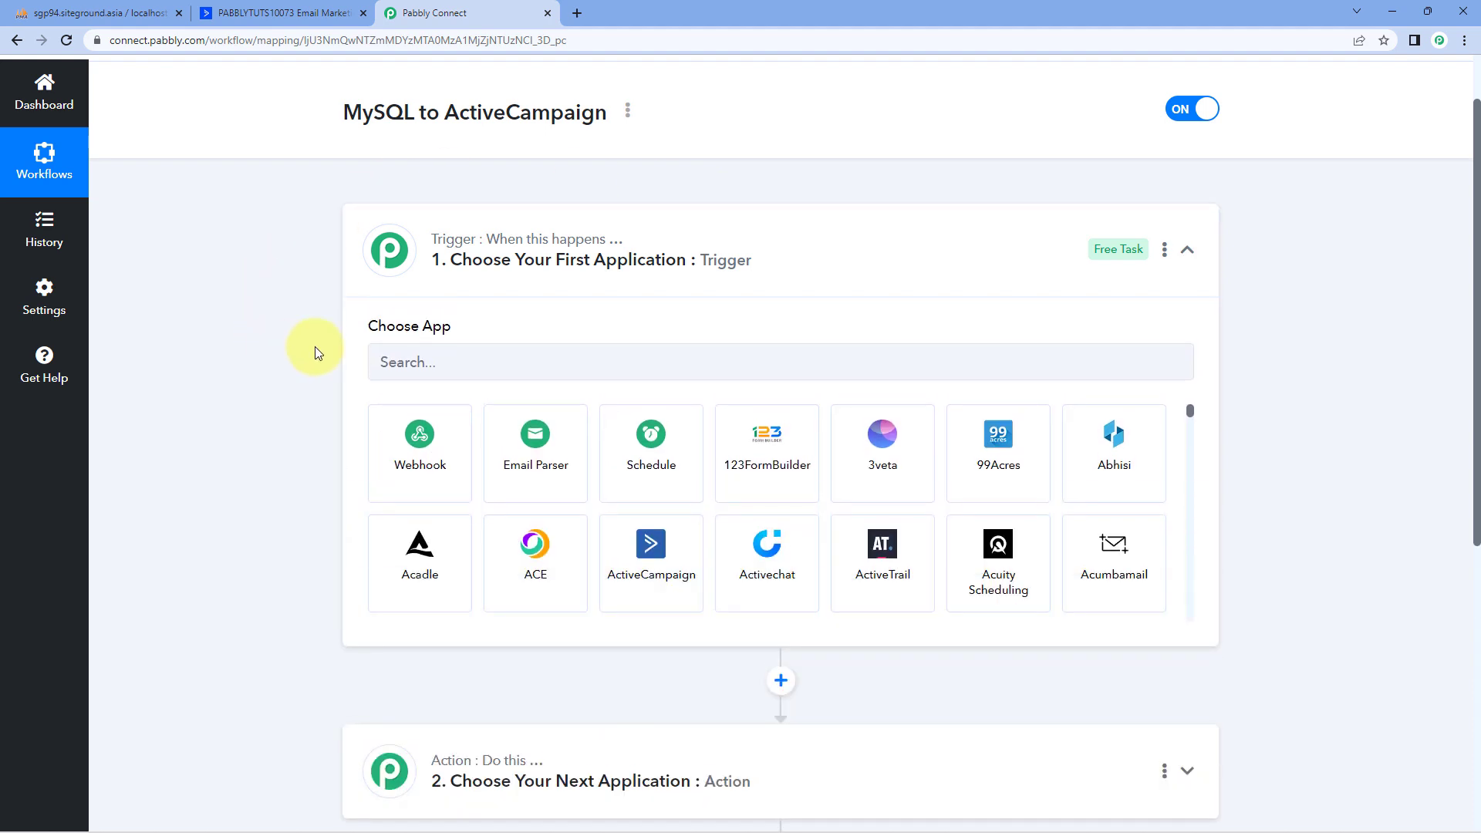
# Examine the New Contacts table in phpMyAdmin and the contacts list in ActiveCampaign, and return to the Pabbly Connect workflow.
pyautogui.scroll(-2, 314, 353)
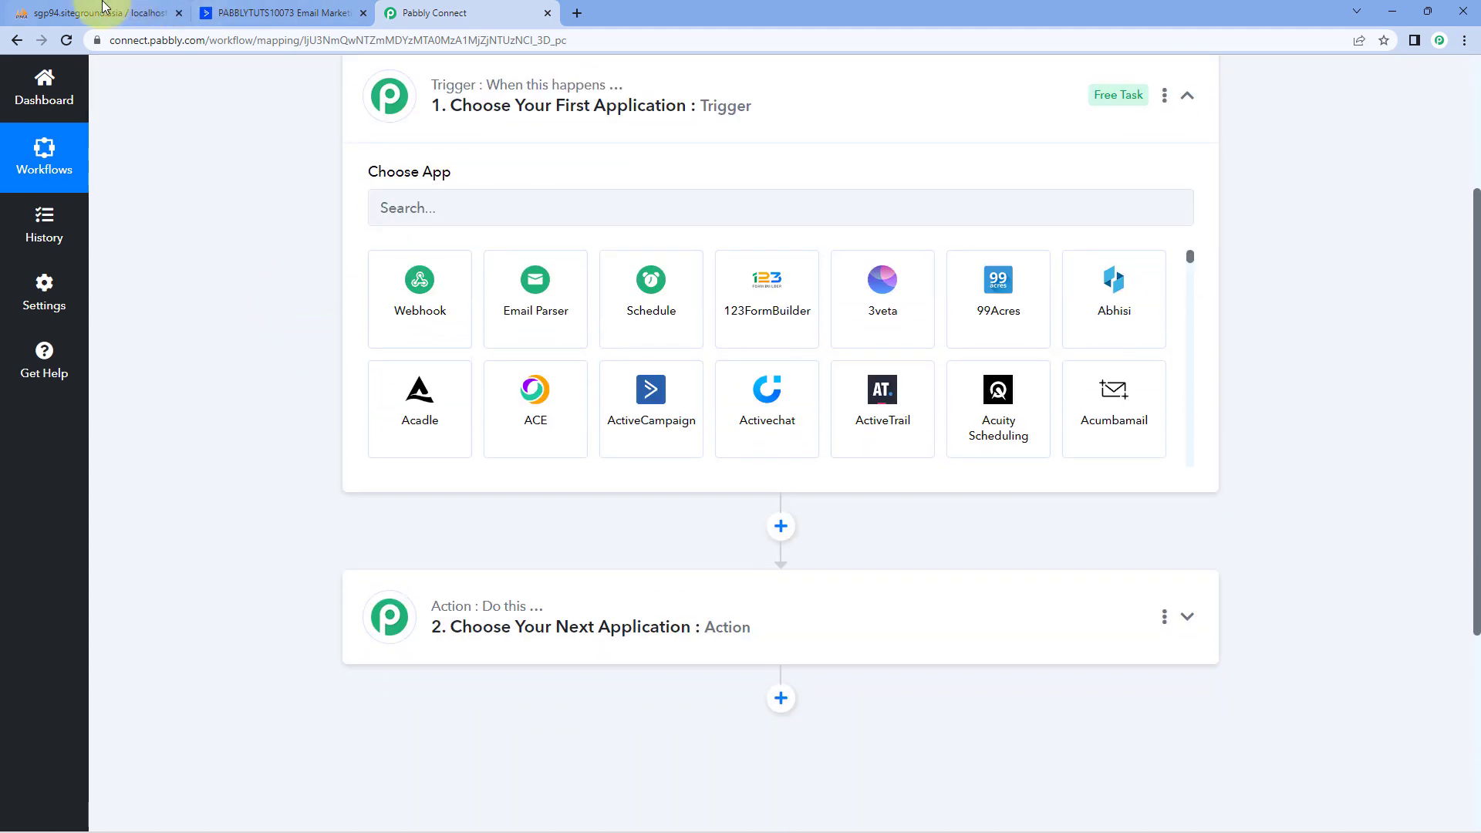
pyautogui.click(96, 13)
pyautogui.click(494, 13)
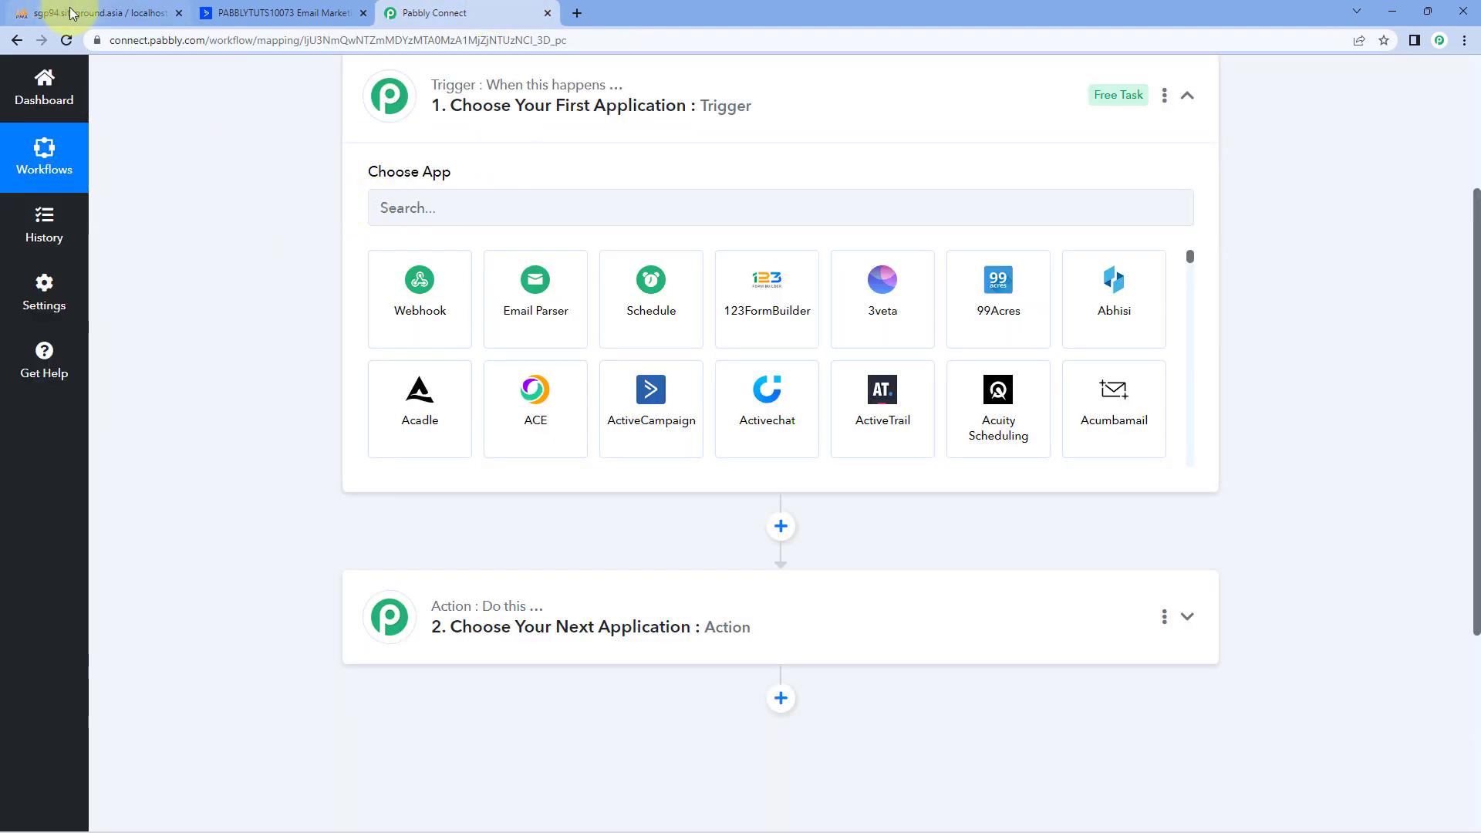
pyautogui.click(35, 14)
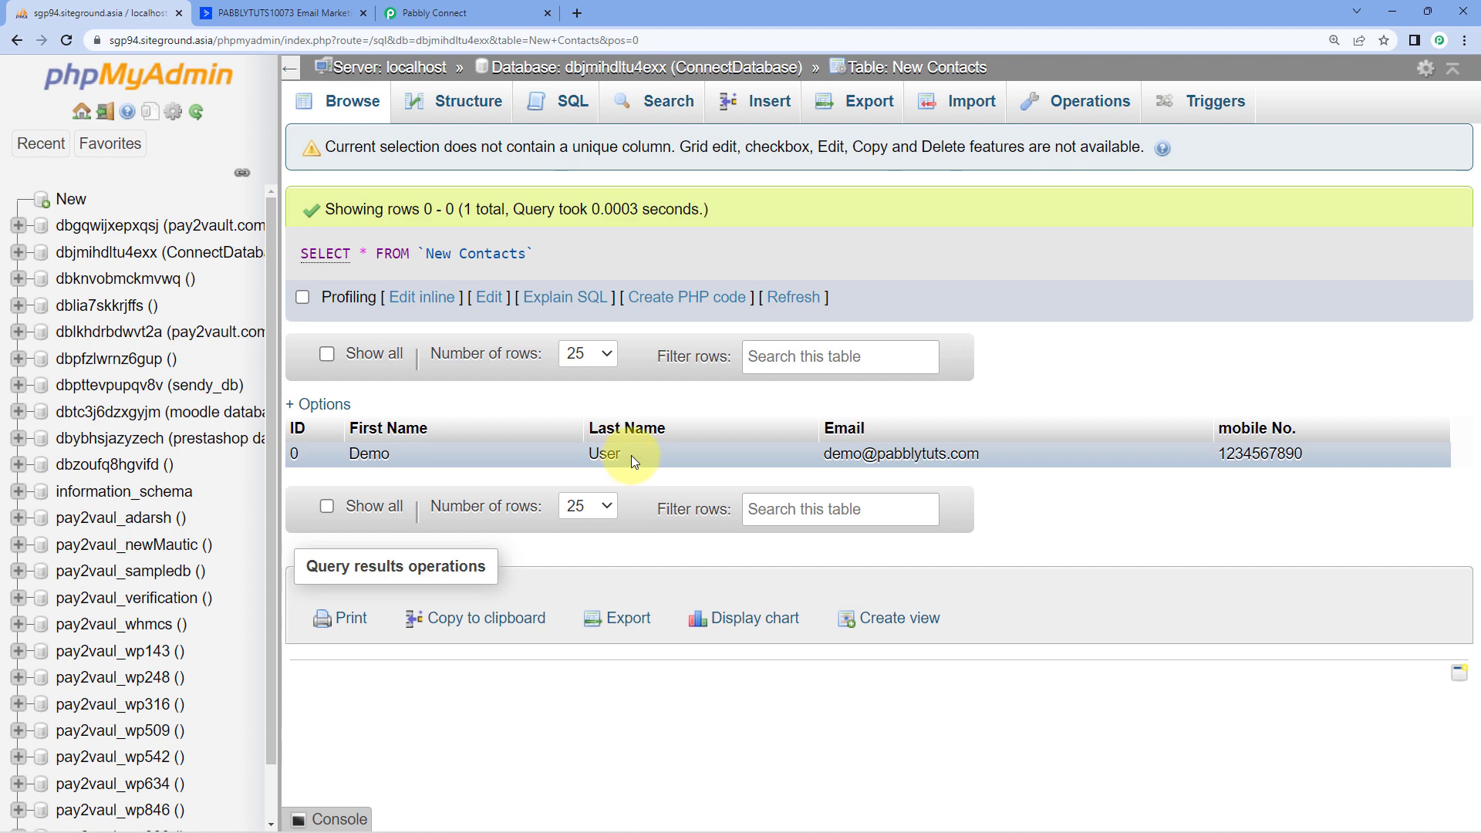
pyautogui.click(432, 13)
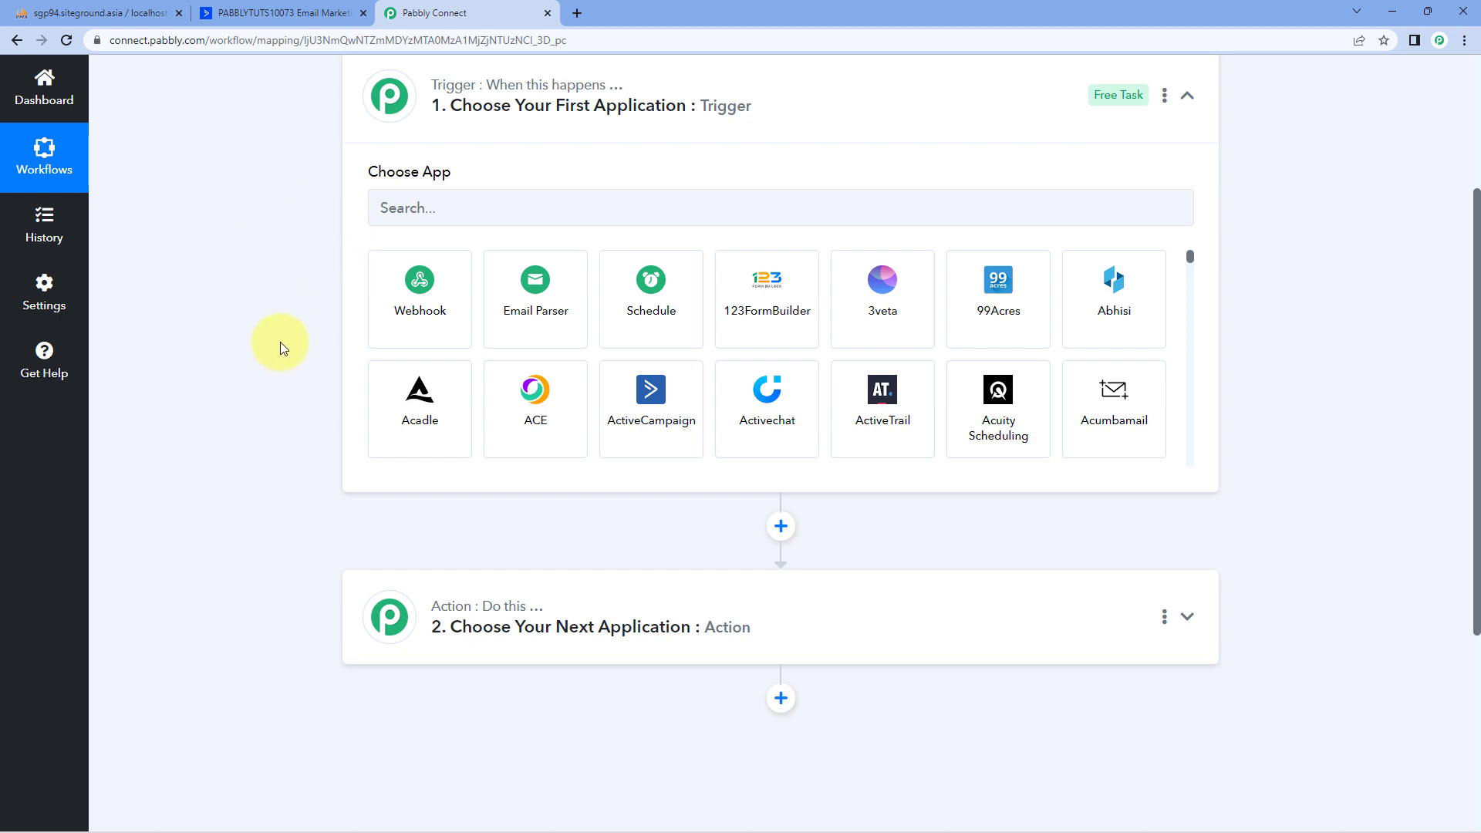
pyautogui.scroll(-1, 262, 351)
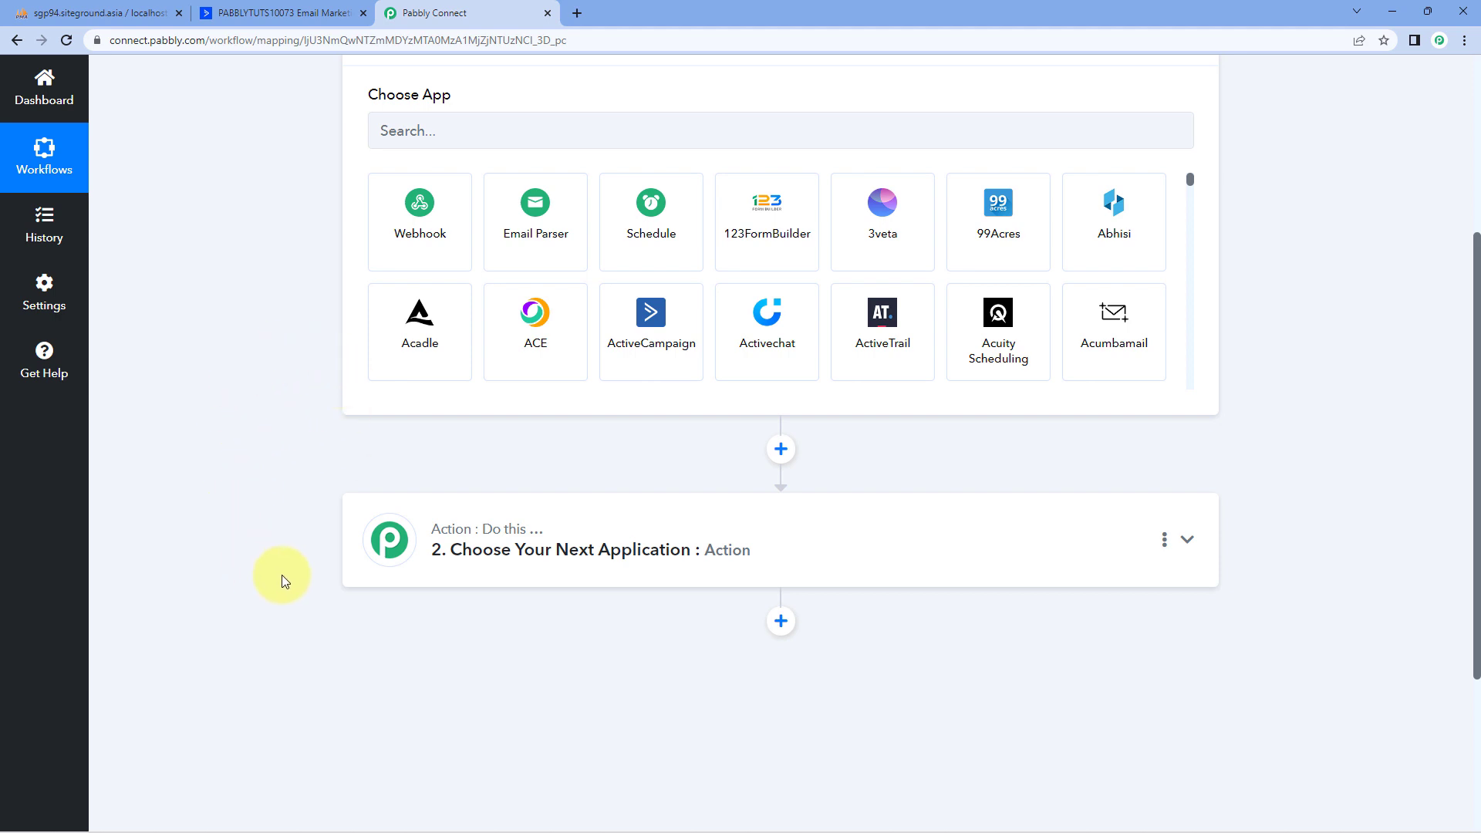
pyautogui.click(316, 13)
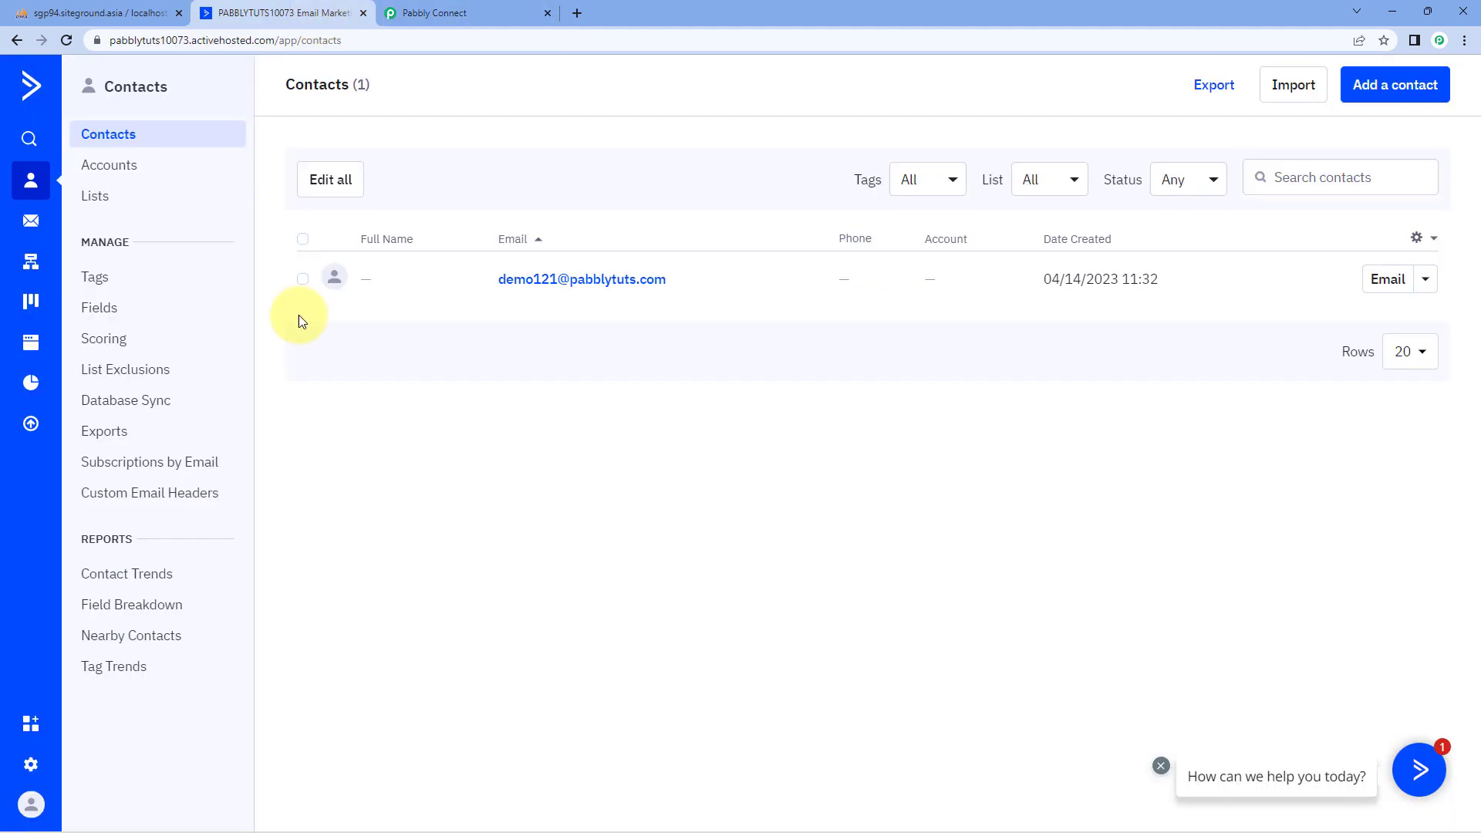
pyautogui.click(472, 11)
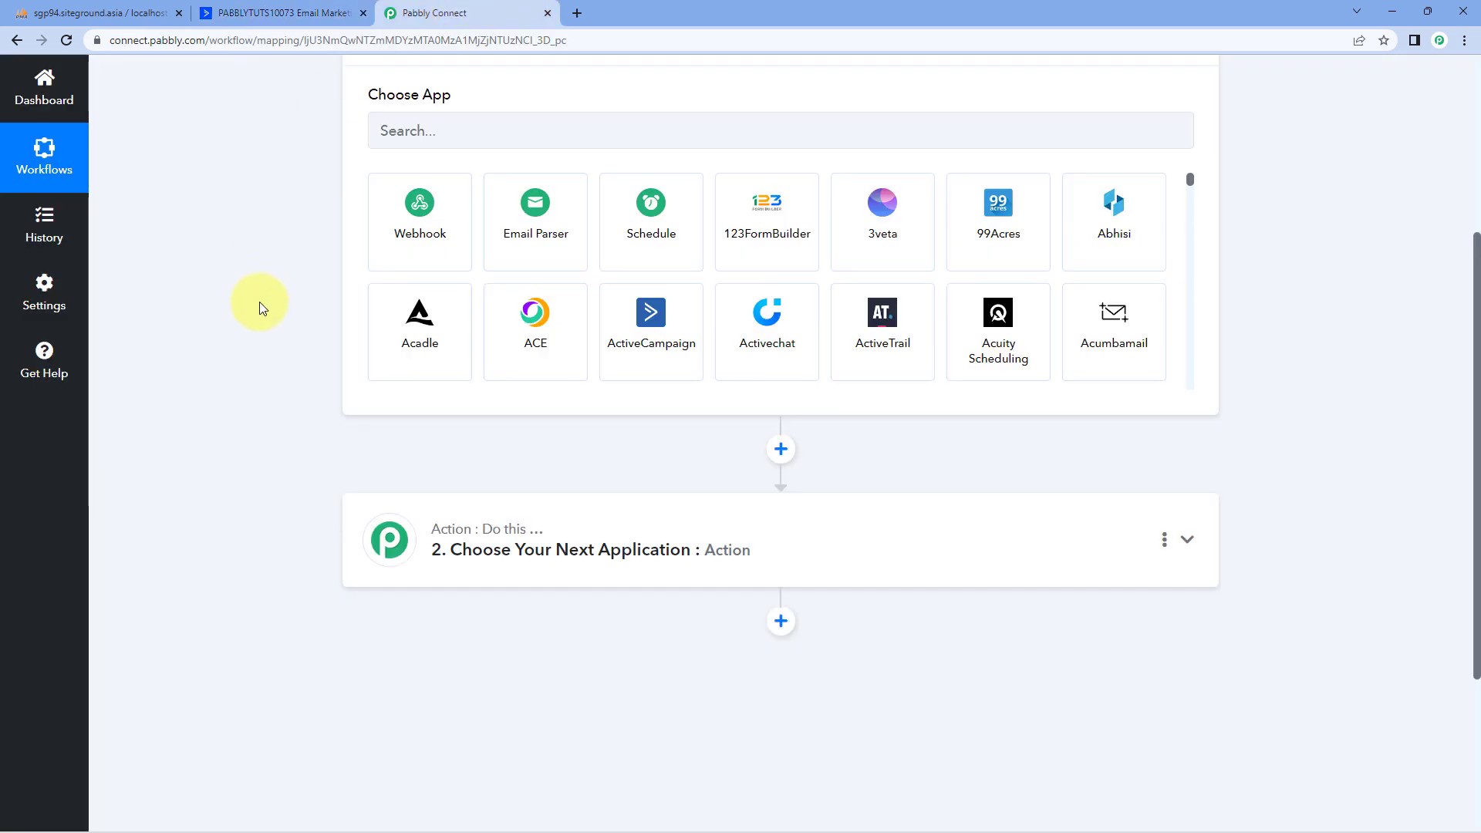
pyautogui.scroll(1, 259, 302)
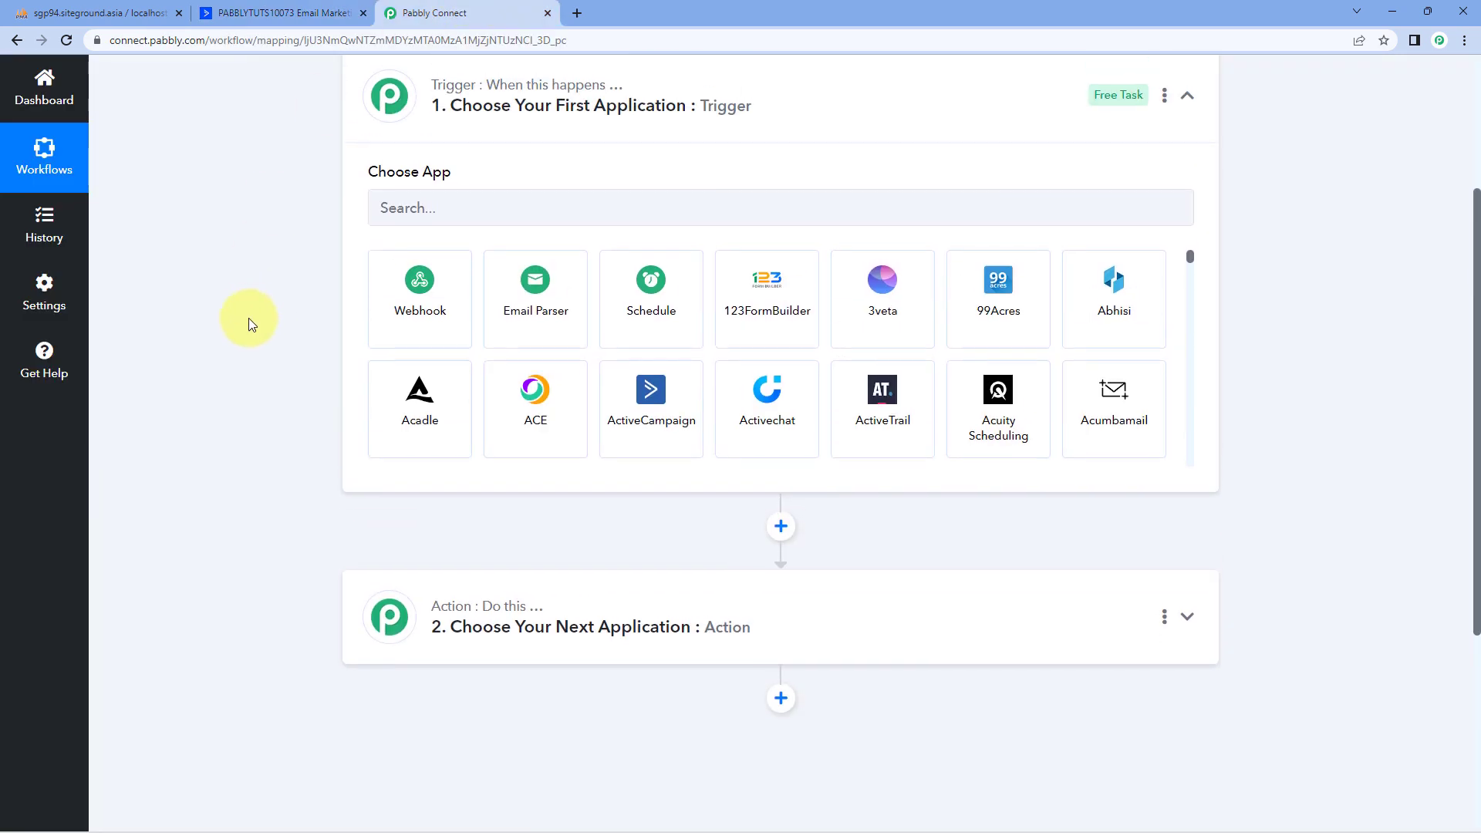
# Set the trigger application to MySQL with the trigger event New Row in a Table.
pyautogui.click(457, 208)
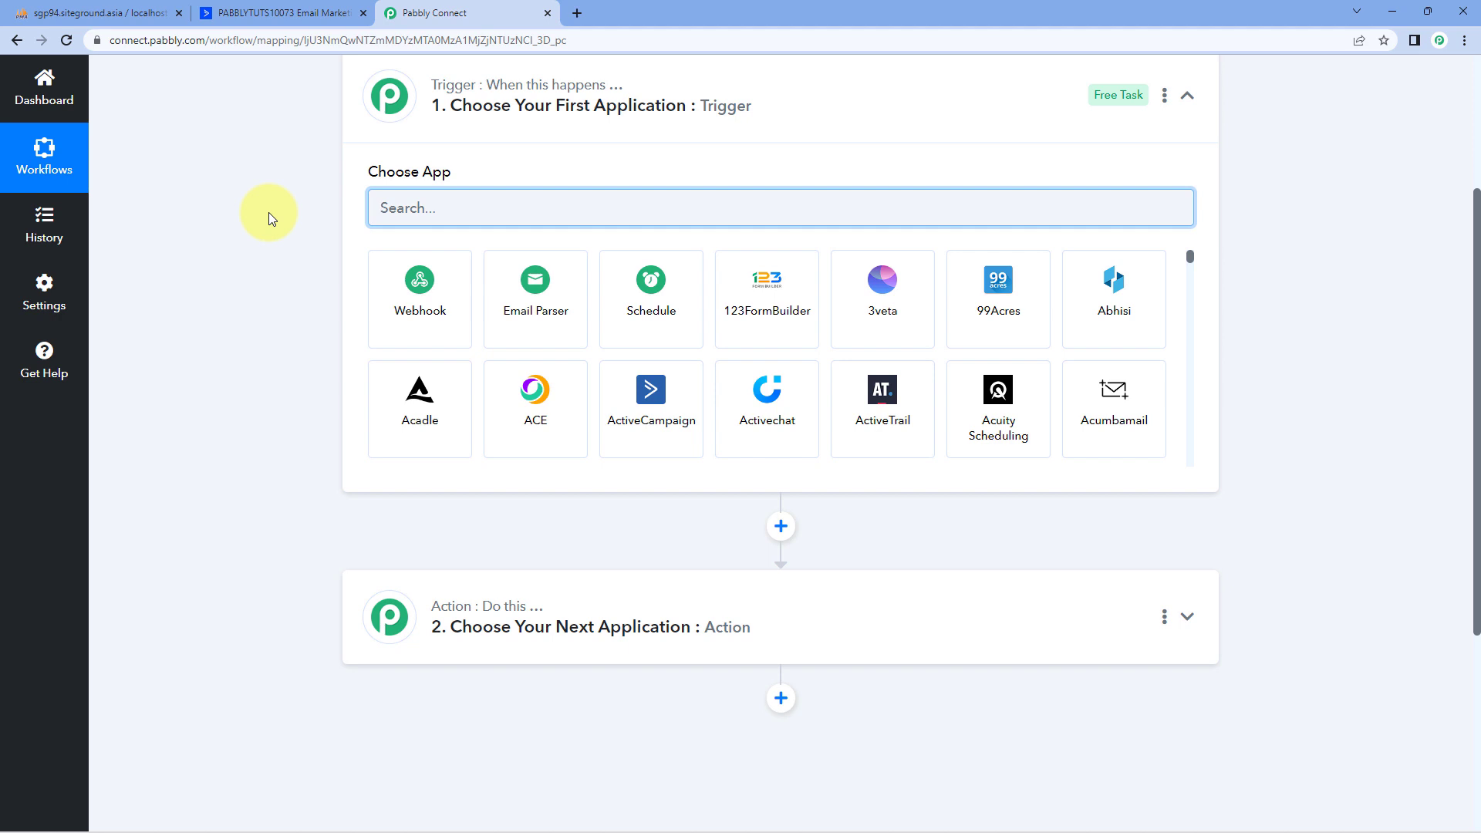
pyautogui.write('My')
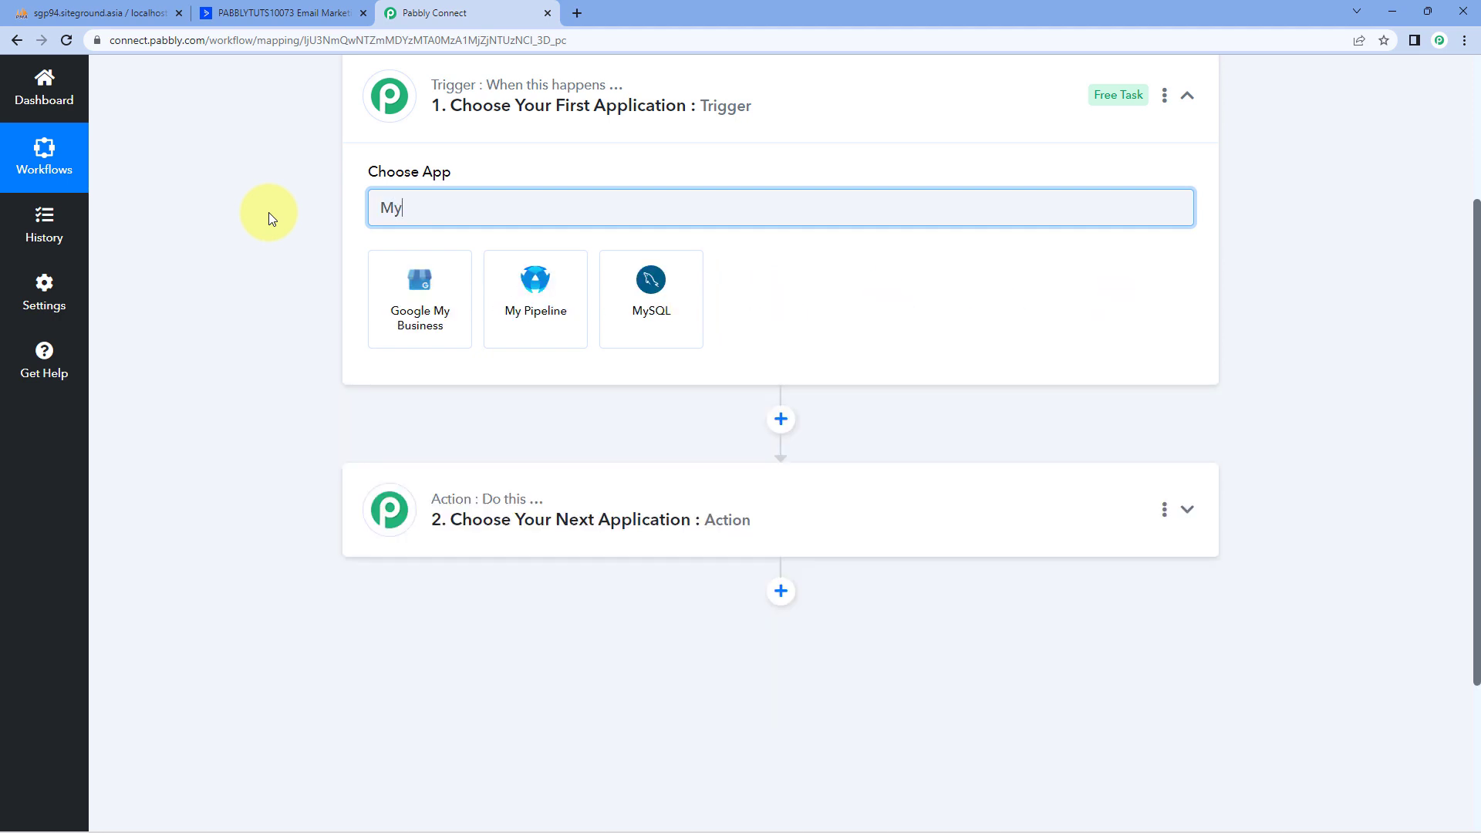
pyautogui.write('SQL')
pyautogui.click(462, 309)
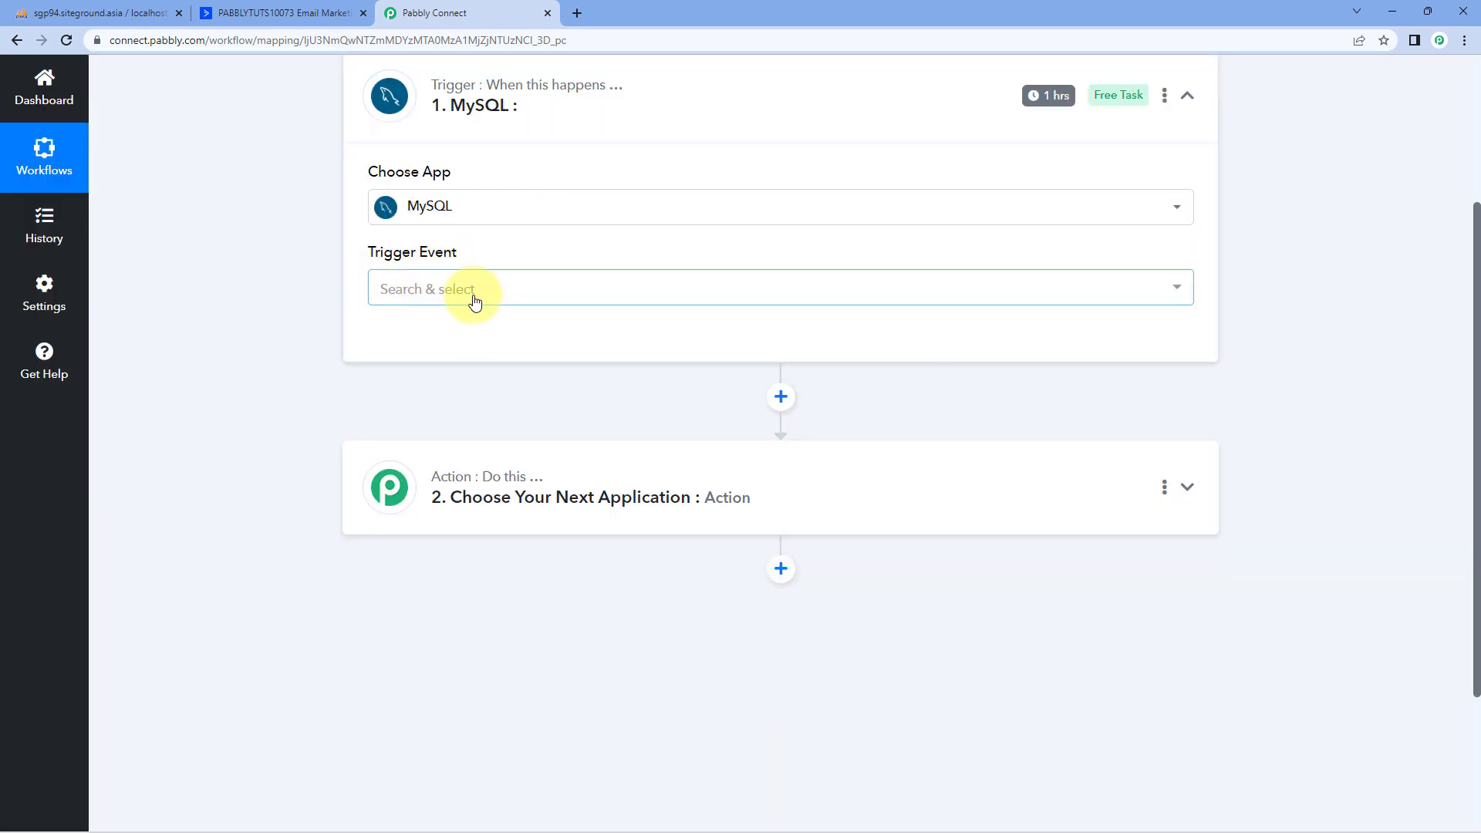
pyautogui.click(402, 282)
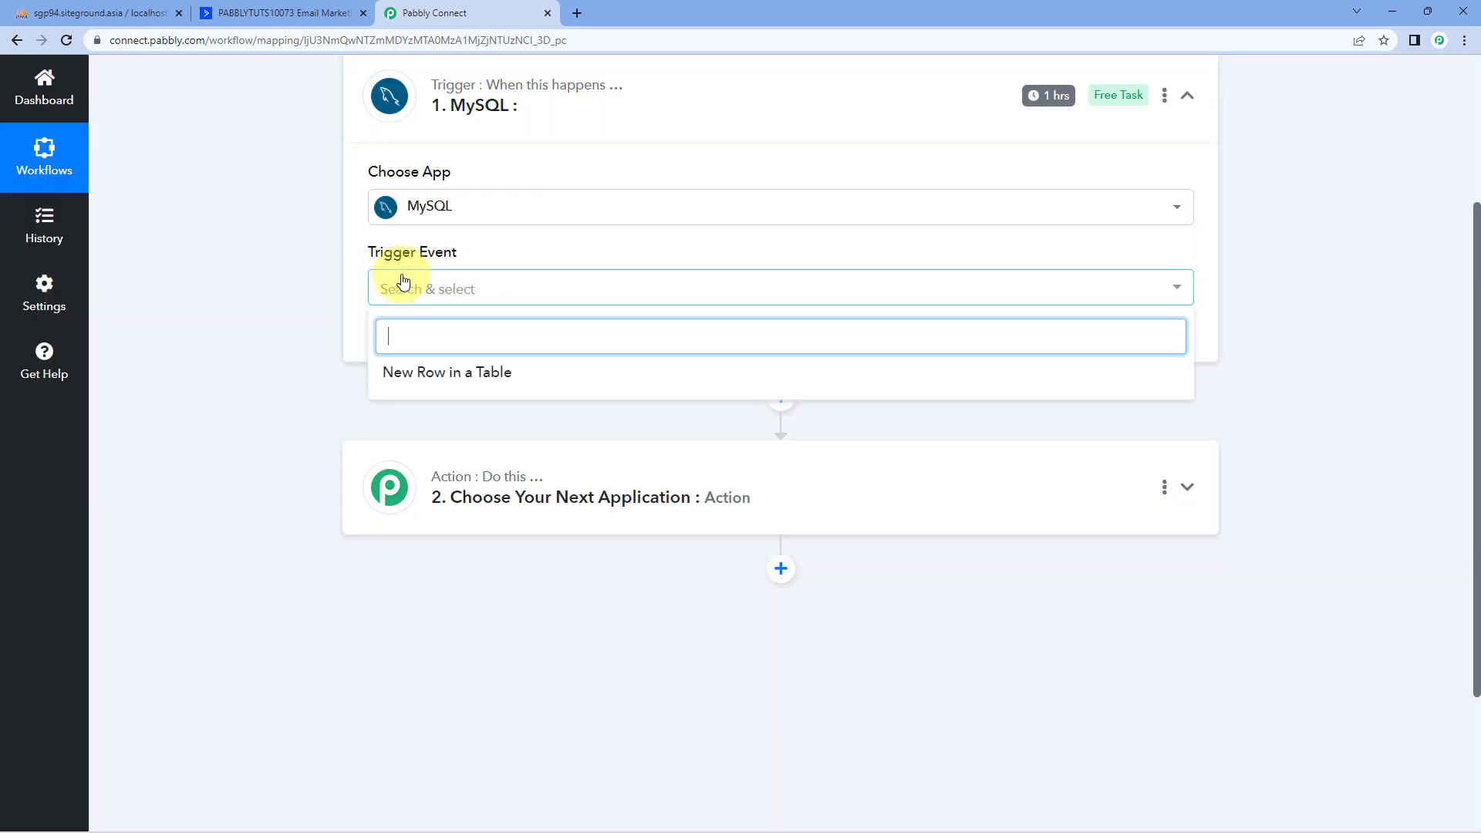
pyautogui.click(505, 378)
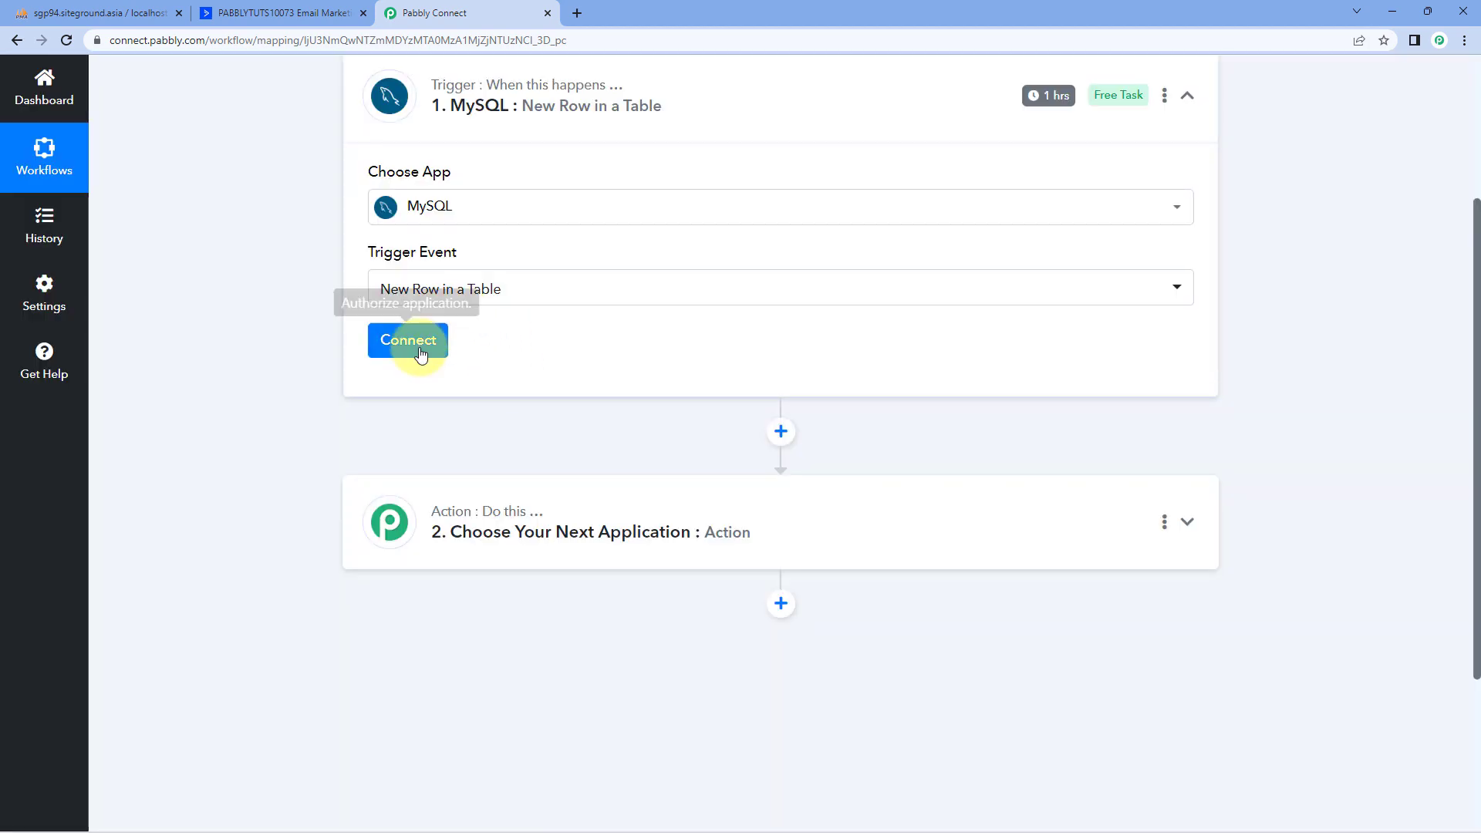
# Open the MySQL trigger's connection setup and review the fields required for adding a new connection.
pyautogui.click(420, 355)
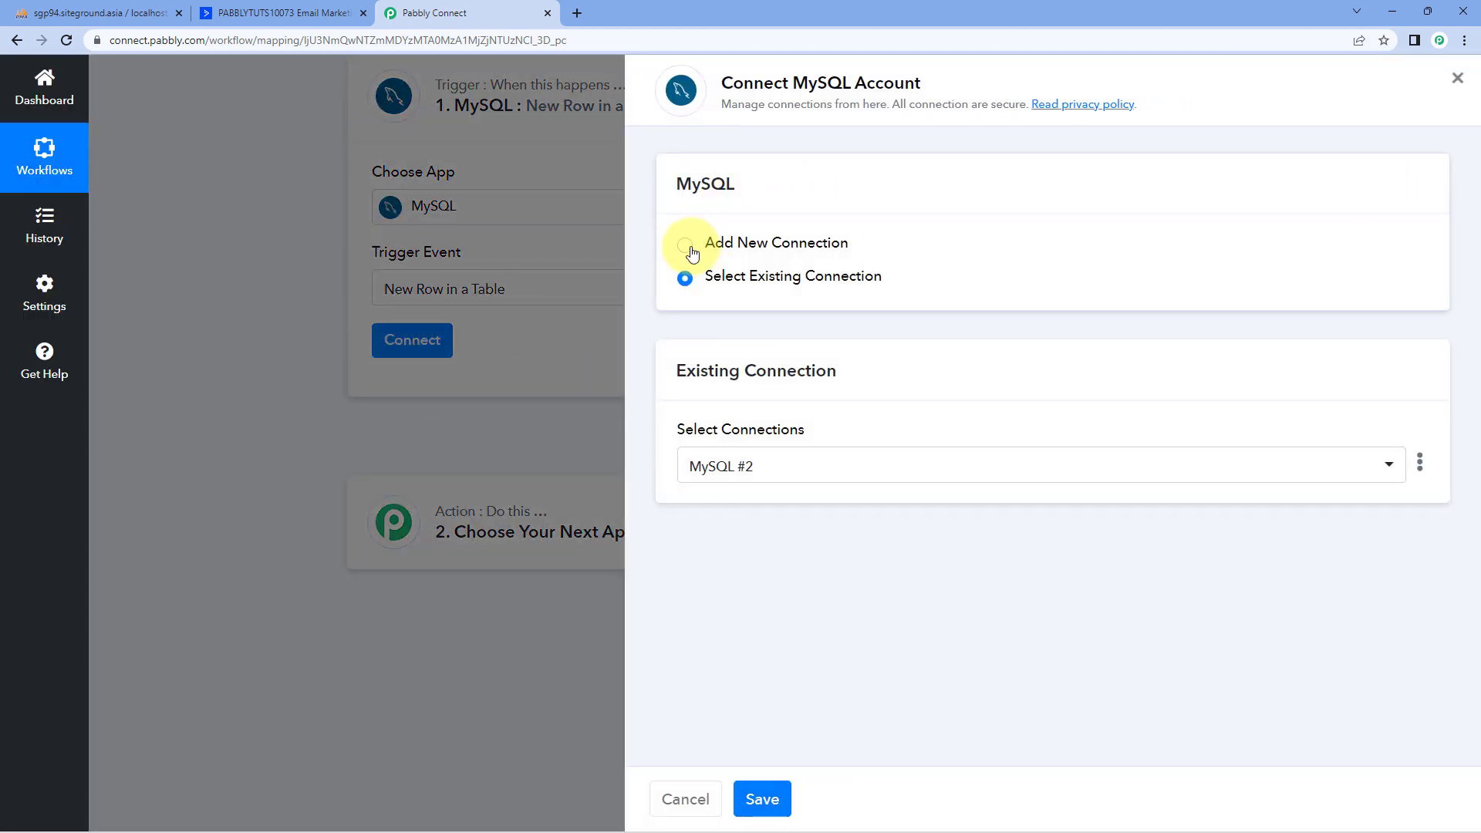
pyautogui.click(685, 245)
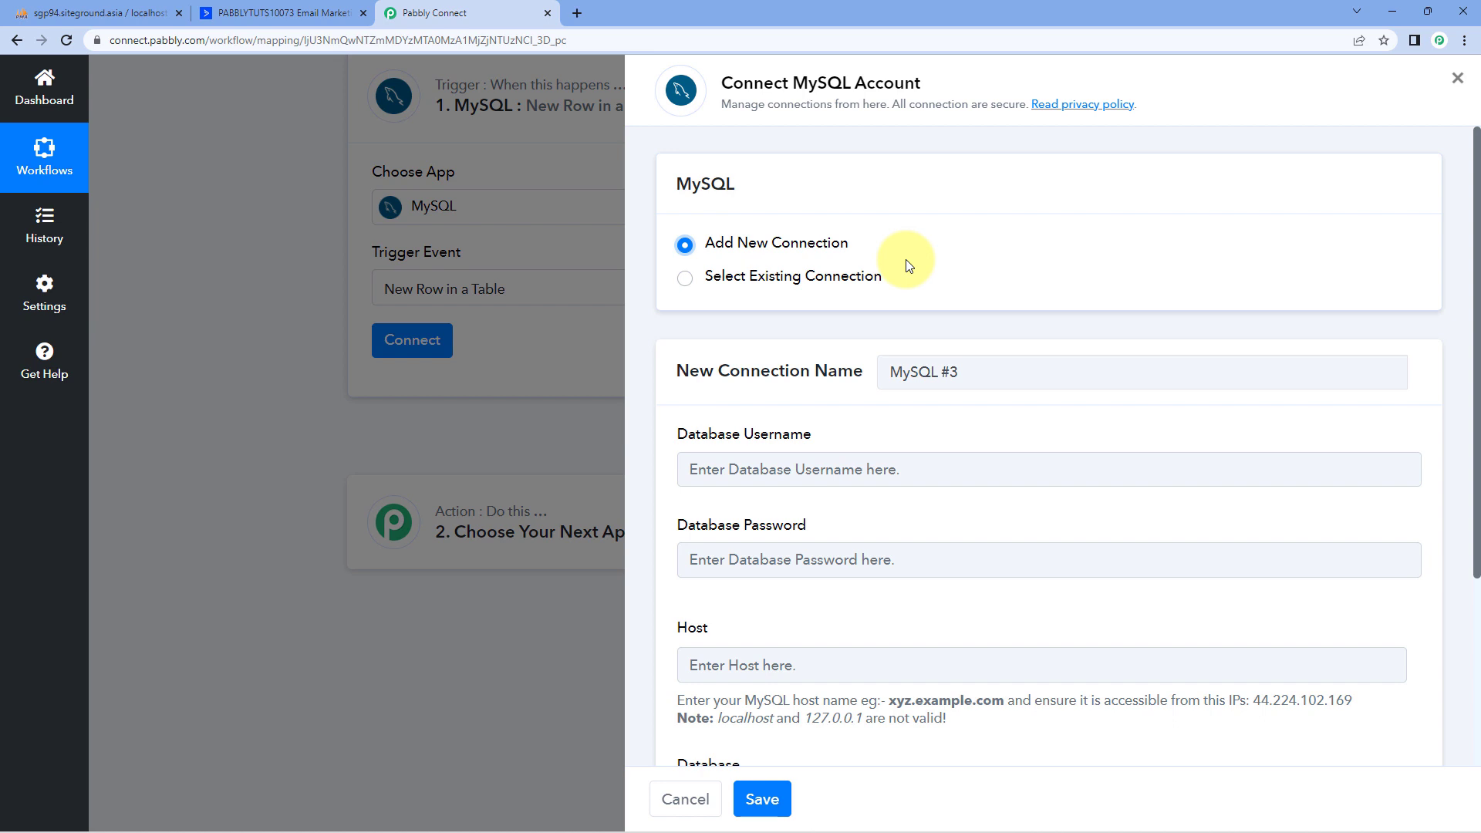
pyautogui.scroll(-3, 903, 260)
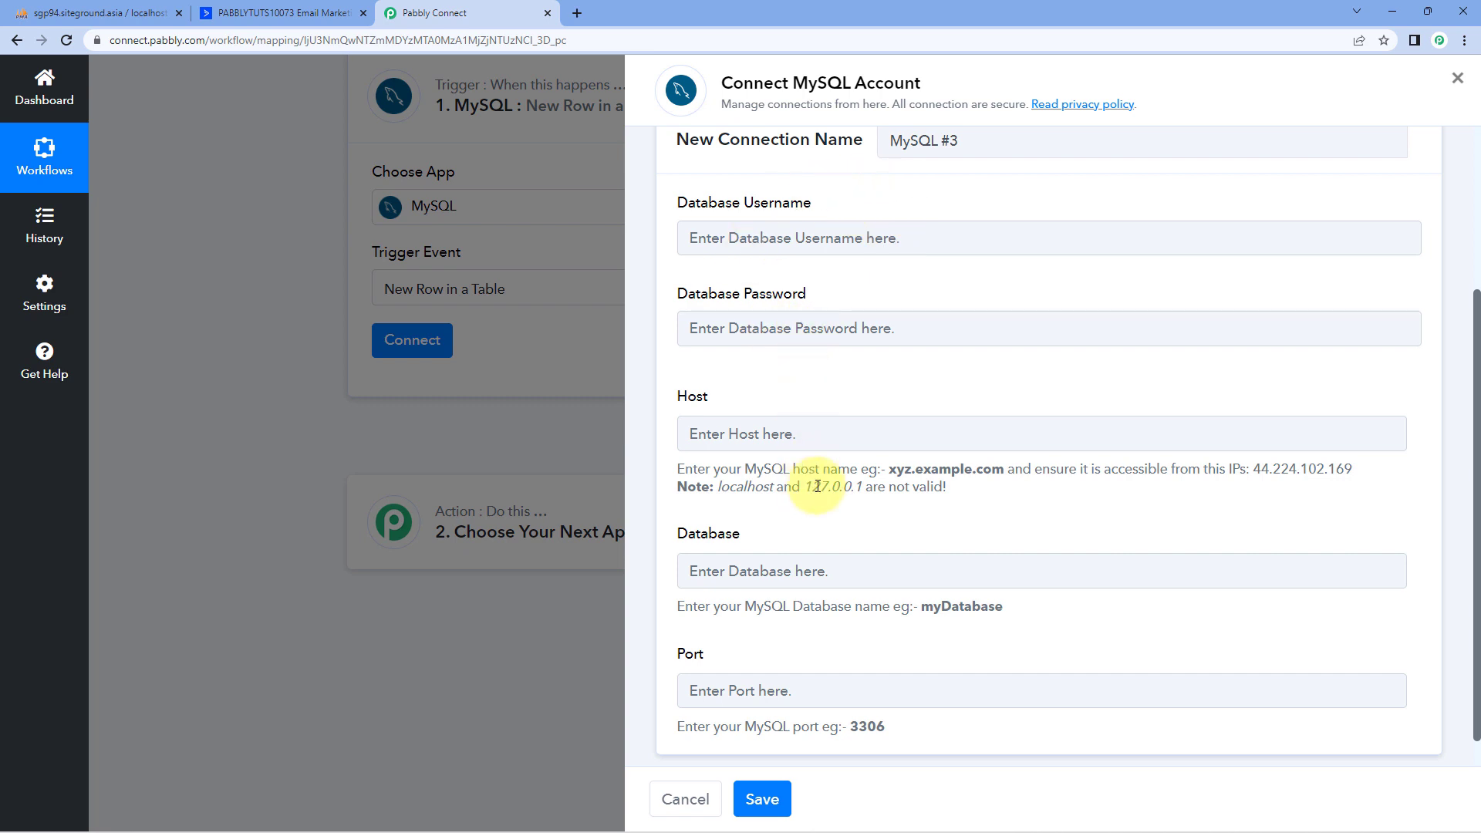
pyautogui.scroll(1, 875, 418)
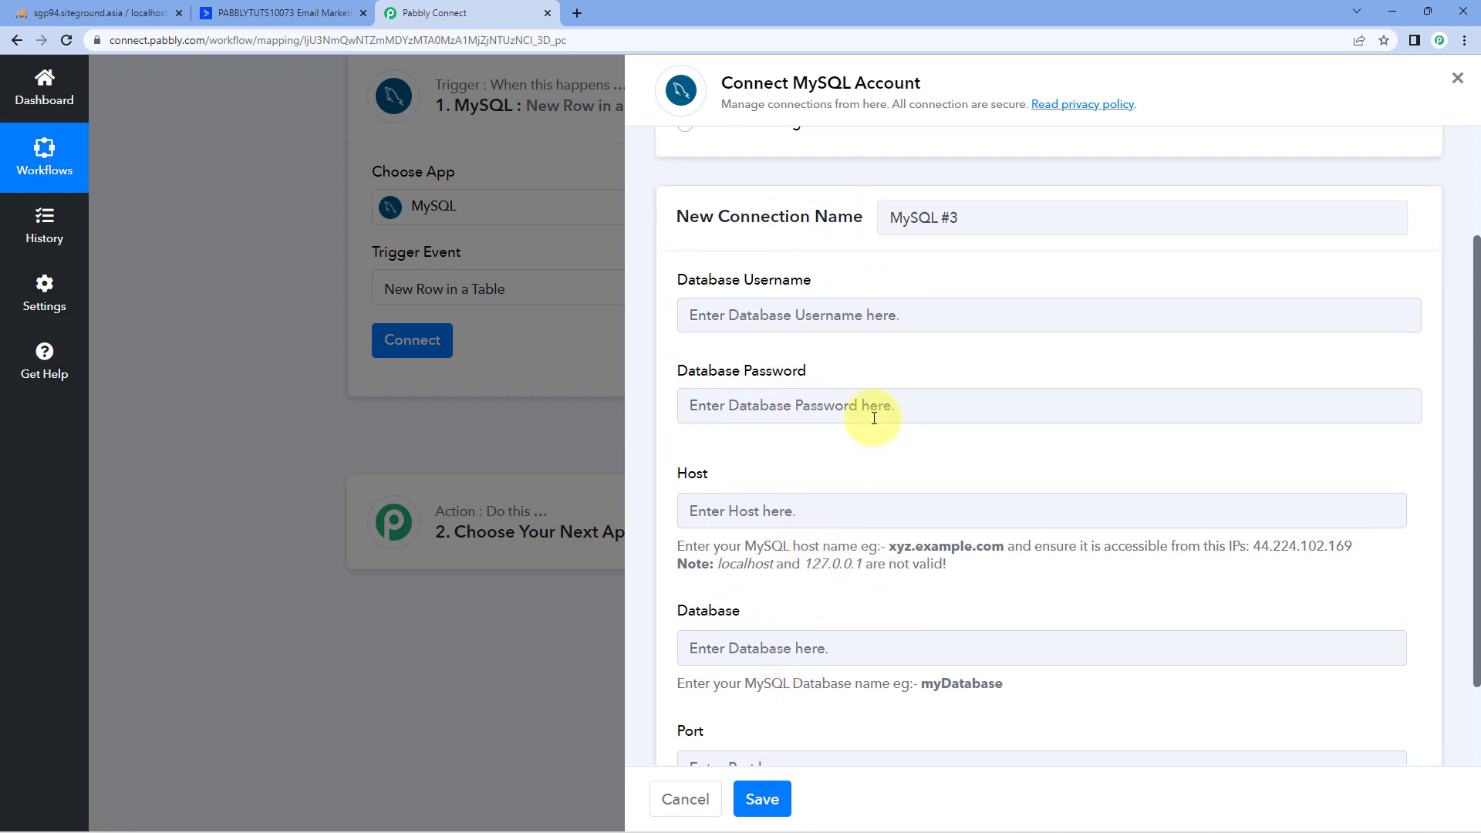
pyautogui.scroll(2, 874, 418)
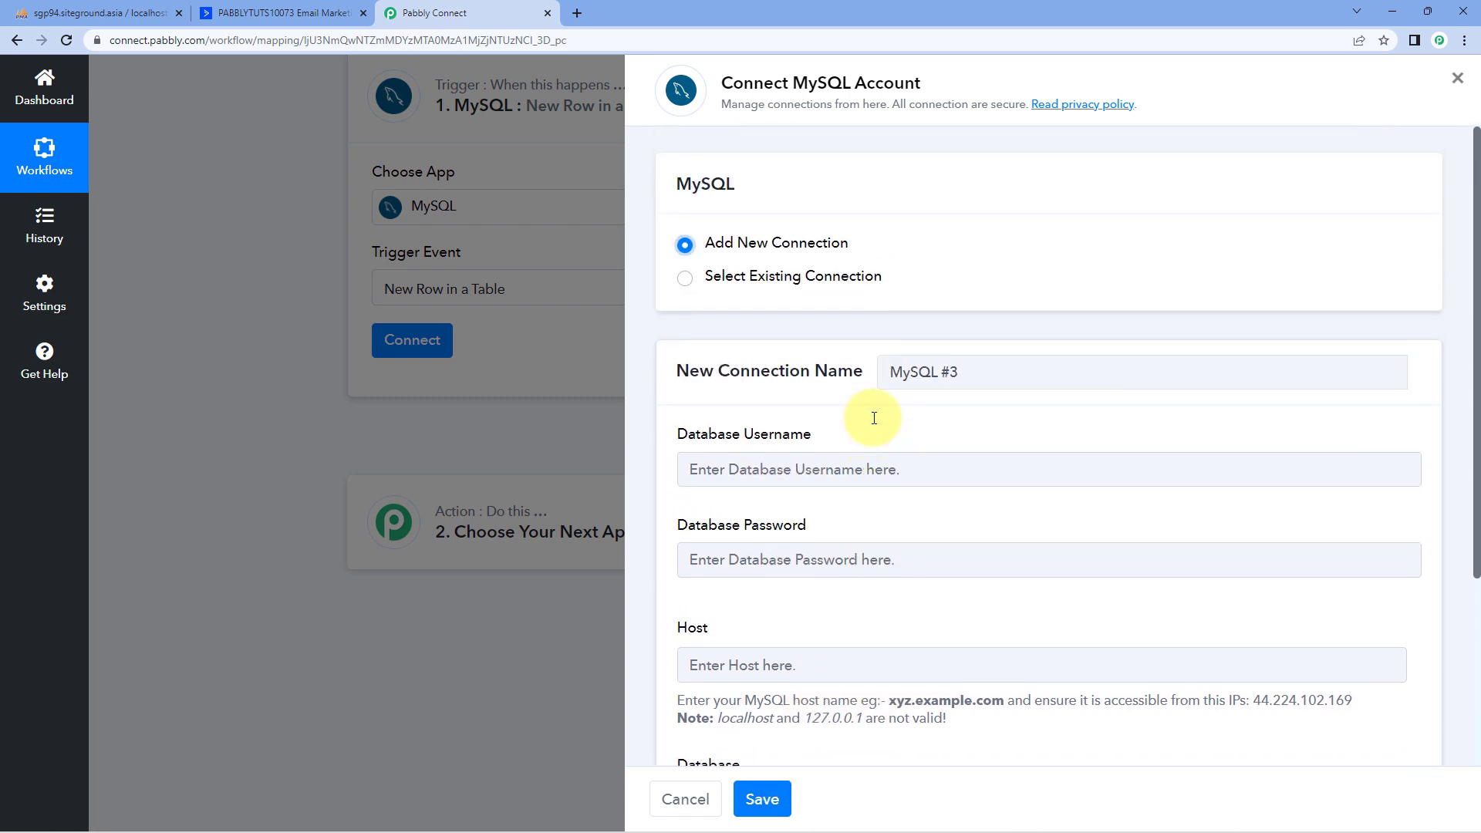
# Connect the MySQL trigger through the existing connection MySQL #2 and save it.
pyautogui.click(688, 280)
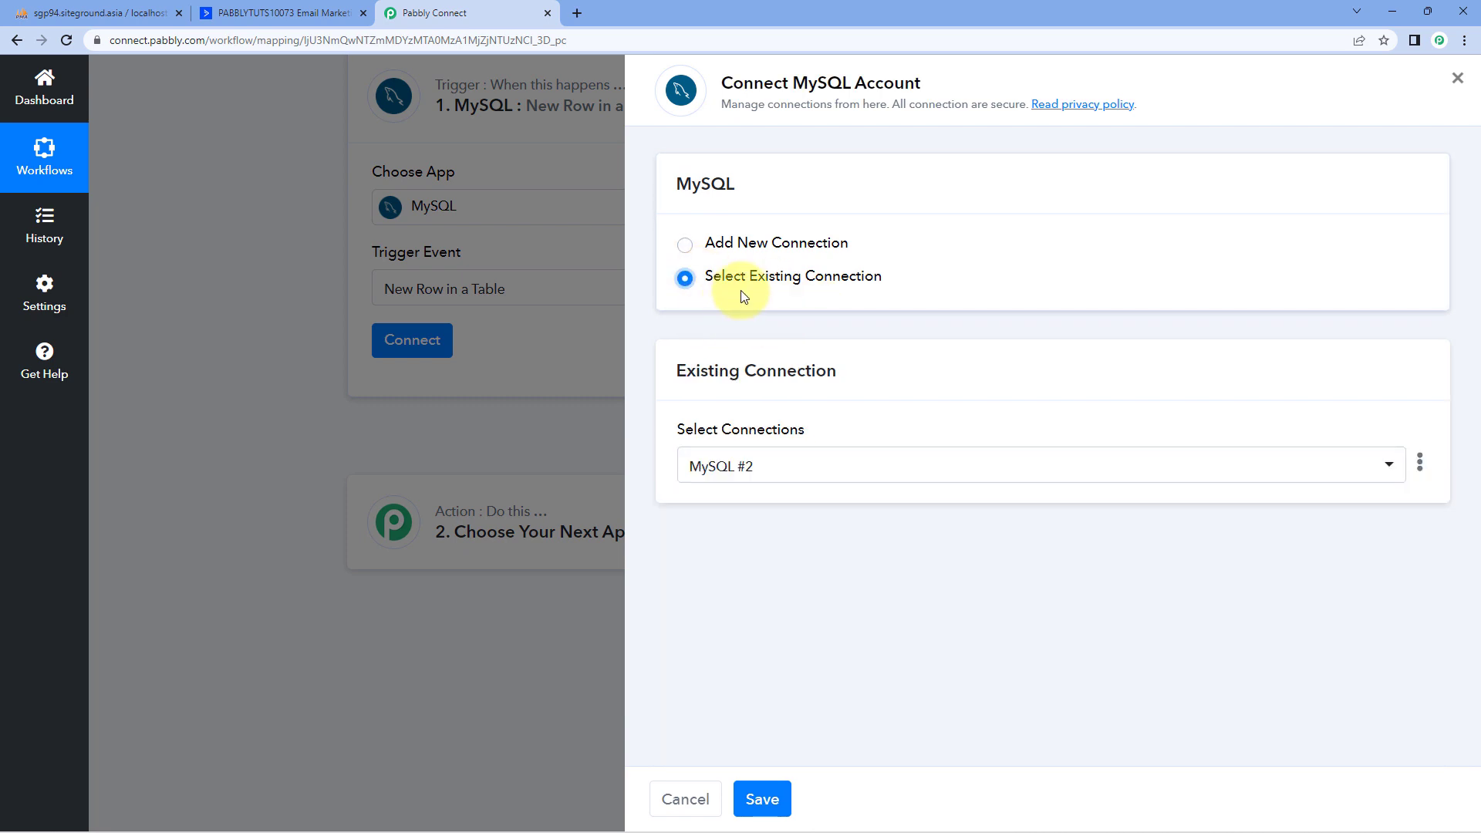
pyautogui.click(763, 799)
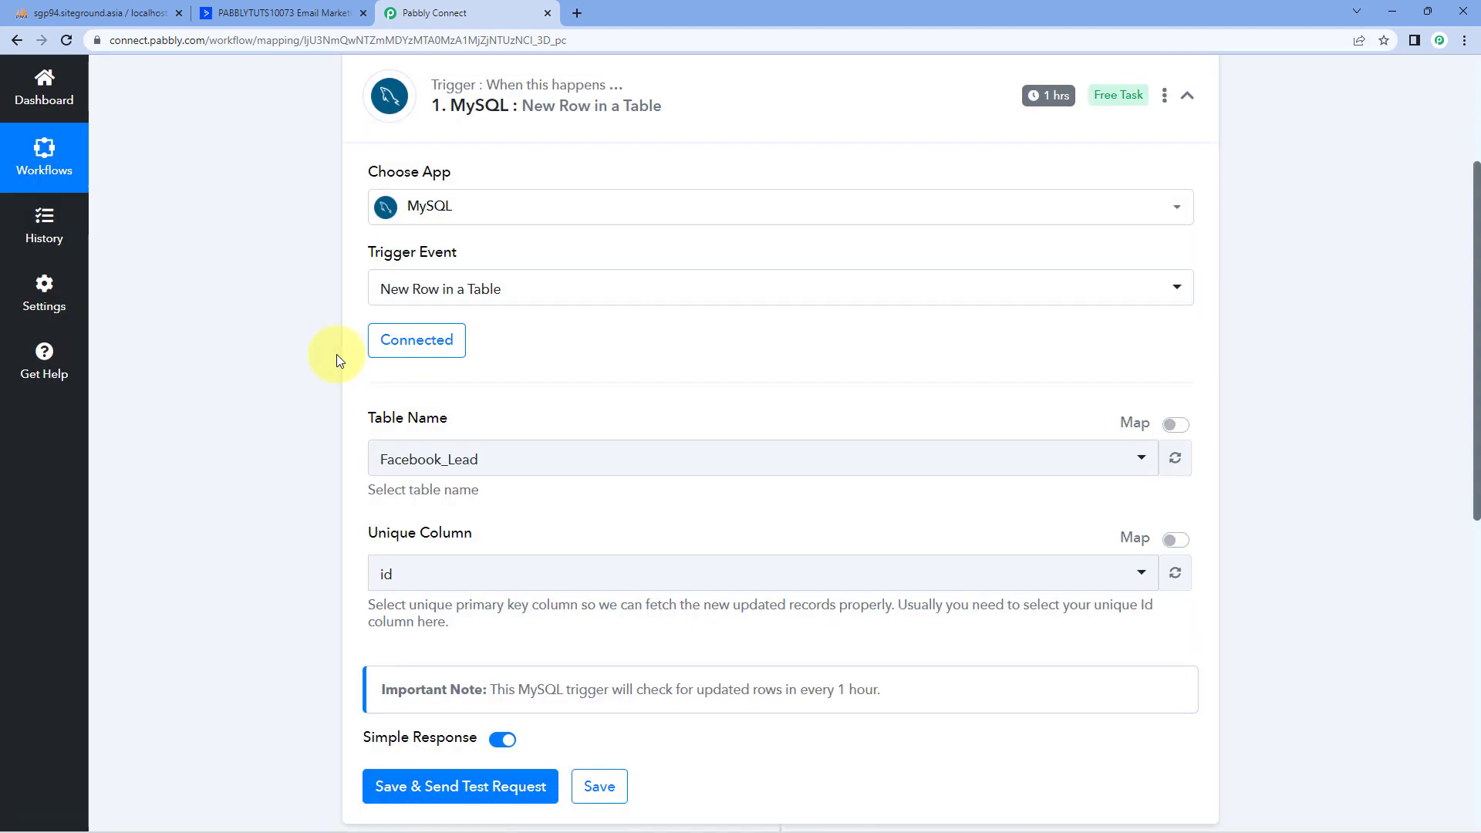
# Check the database's table list and the New_Contacts table in phpMyAdmin, and set the MySQL trigger's table name to New_Contacts.
pyautogui.scroll(-2, 336, 354)
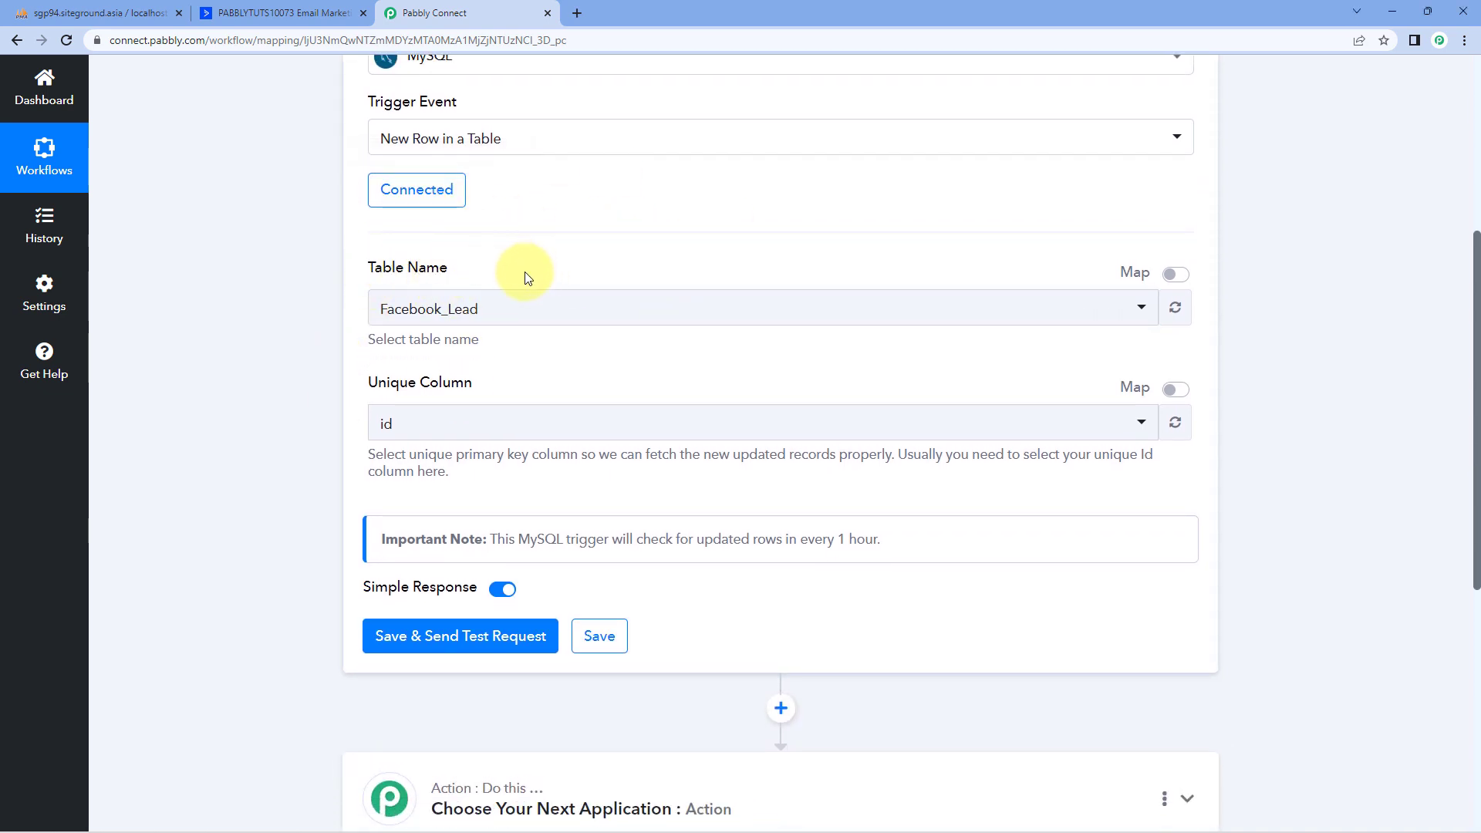
pyautogui.click(93, 13)
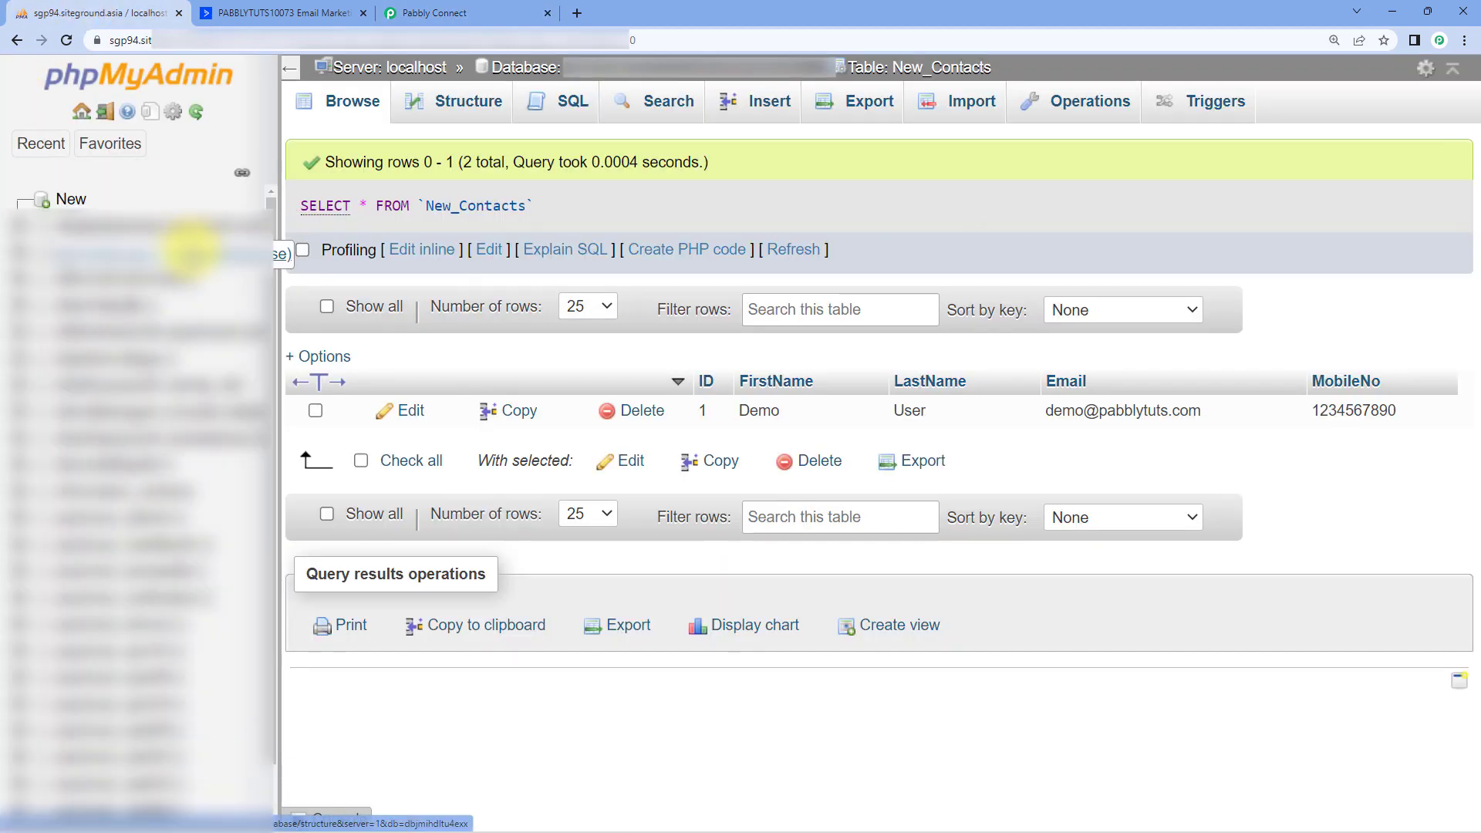
pyautogui.click(189, 250)
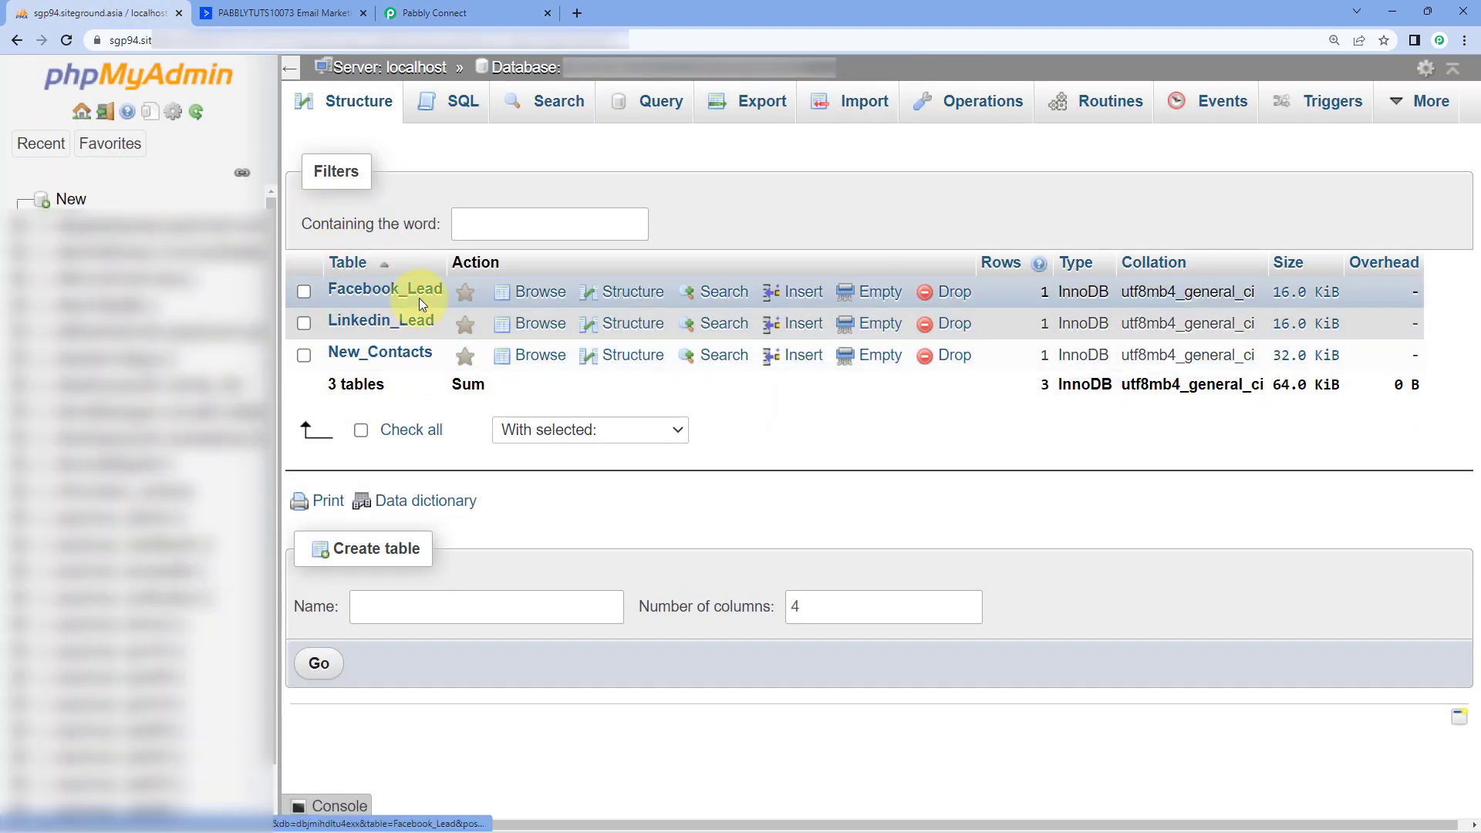
pyautogui.click(448, 13)
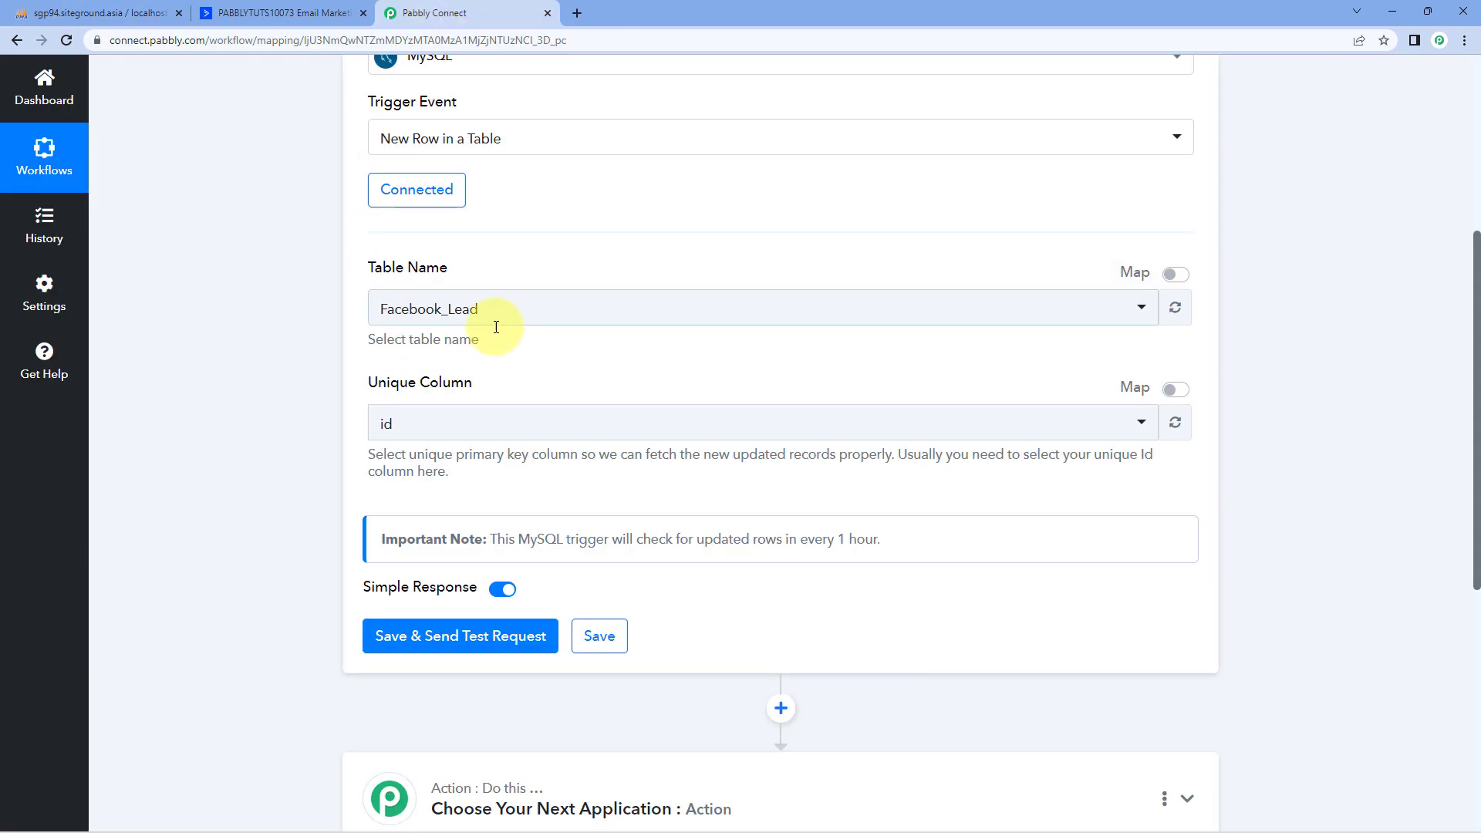
pyautogui.click(512, 307)
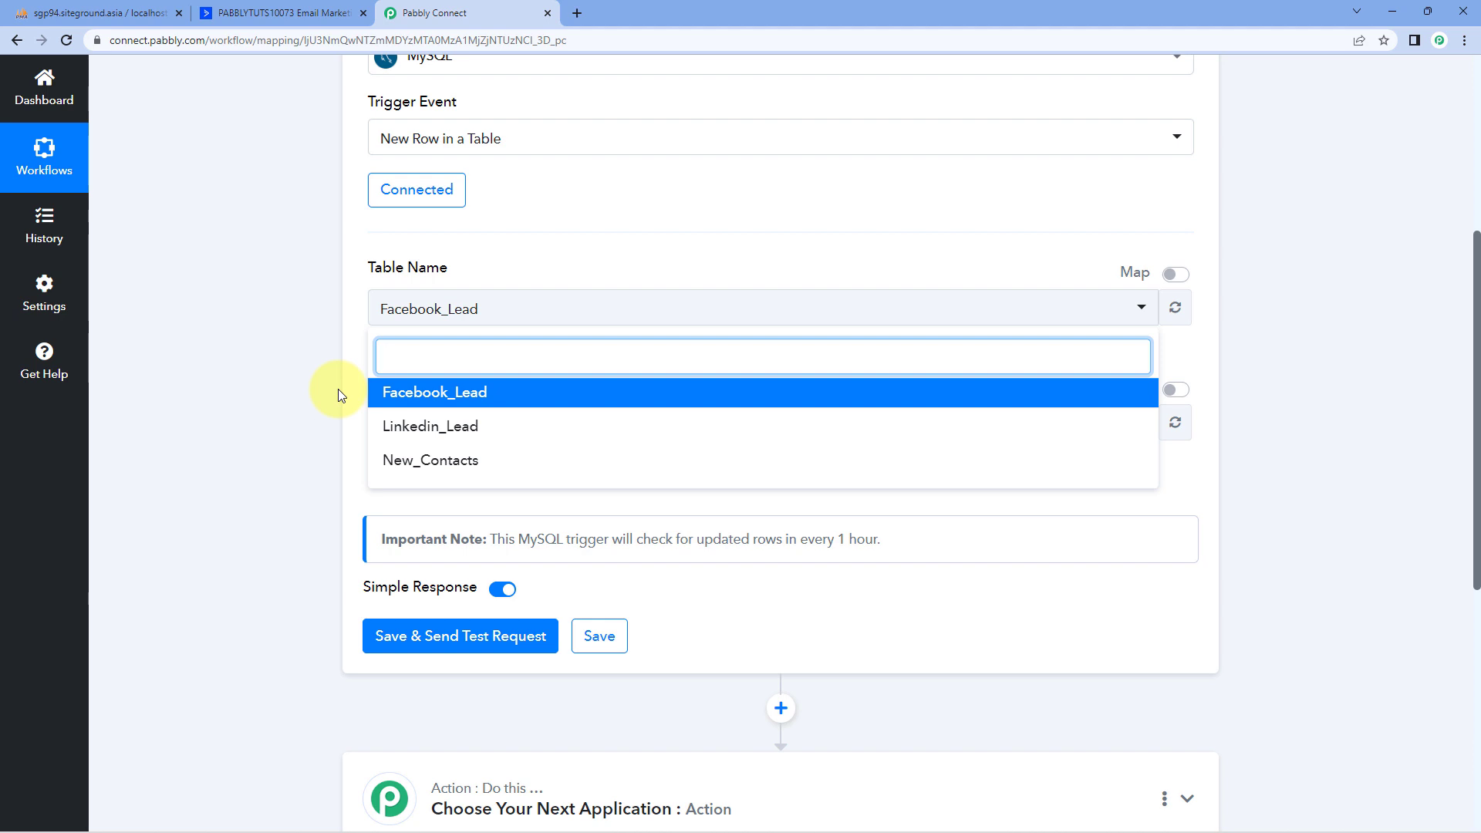
pyautogui.click(100, 13)
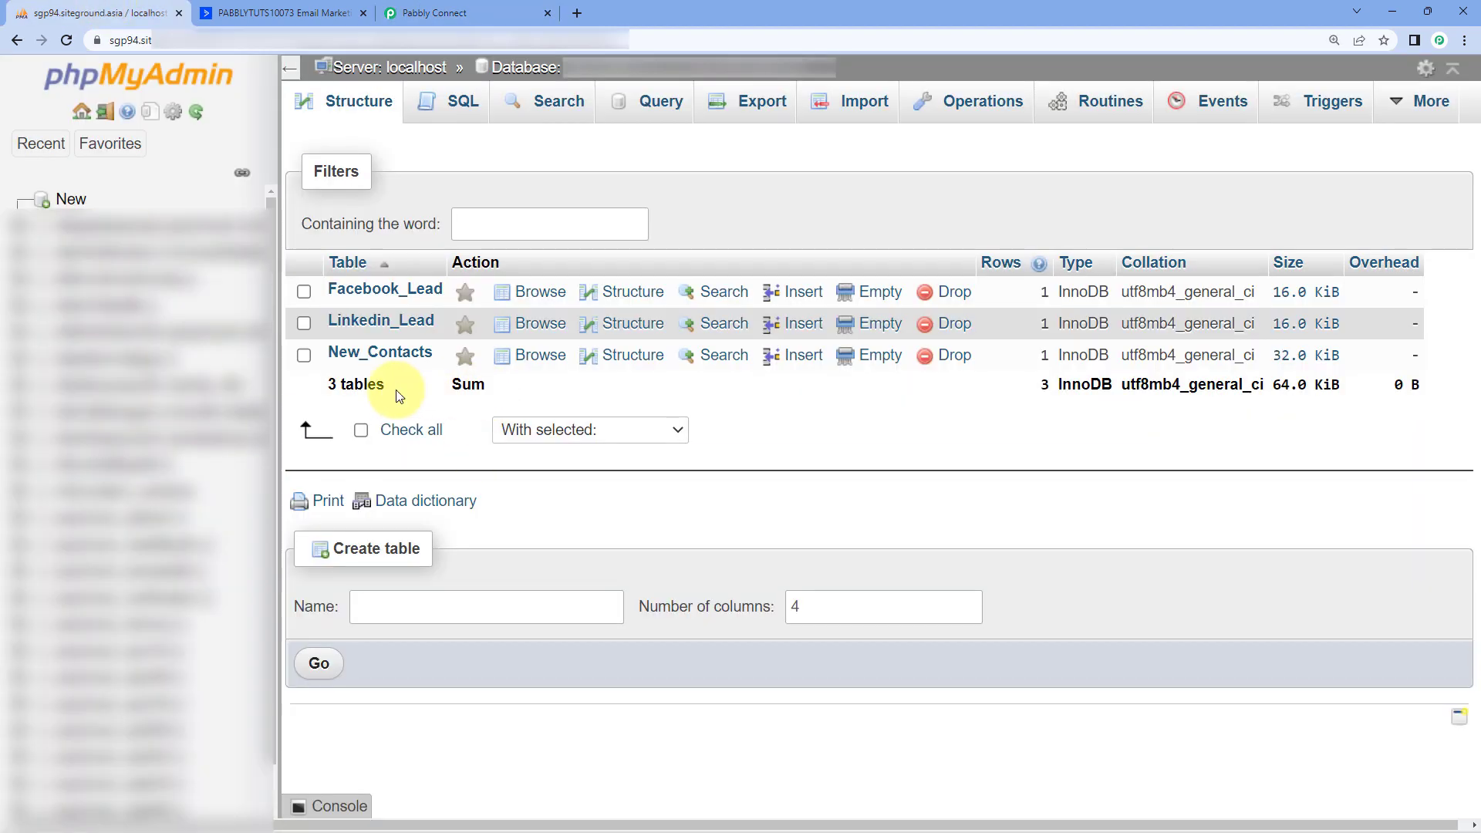
pyautogui.click(390, 354)
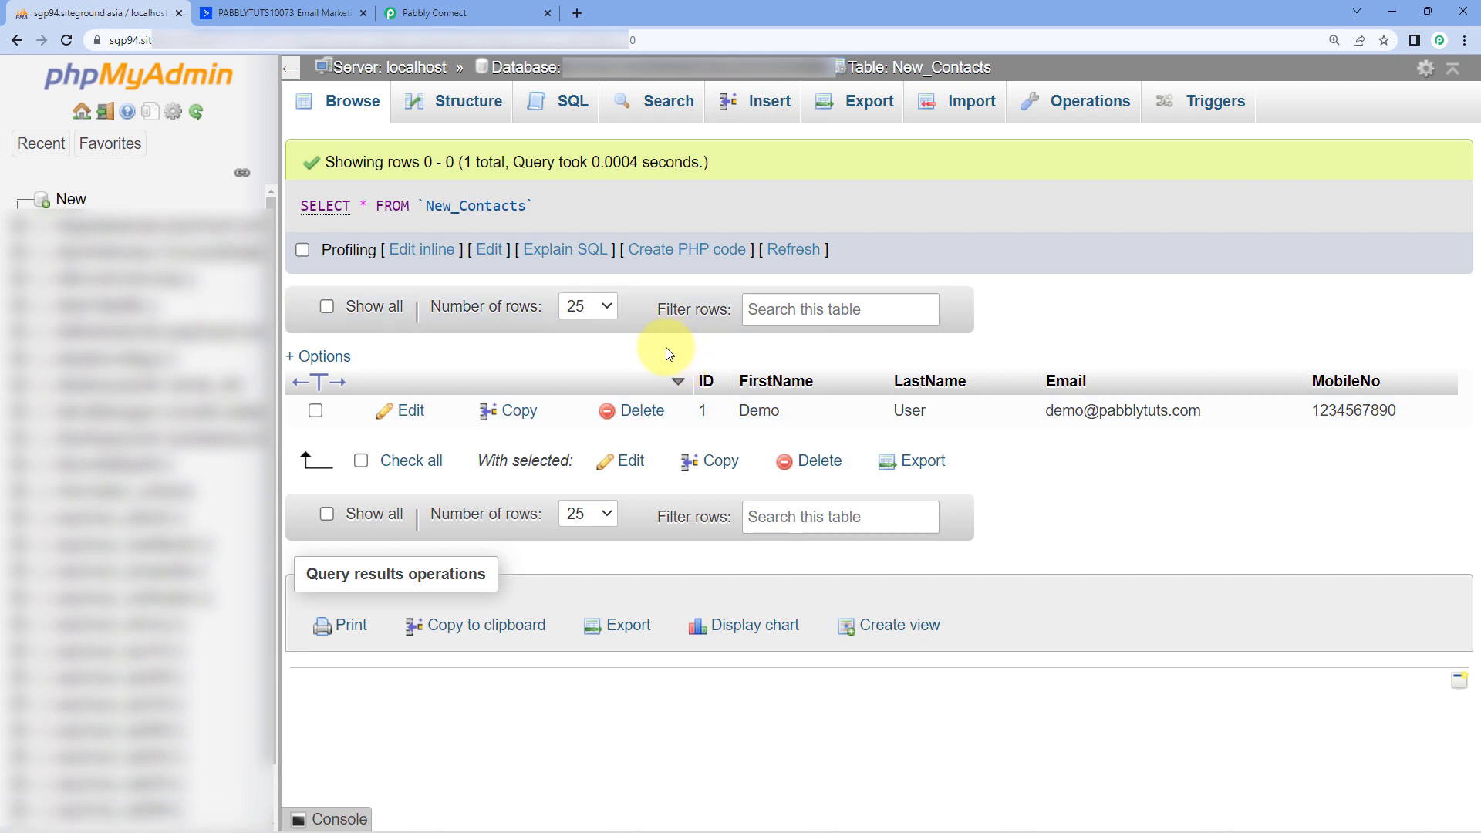
pyautogui.click(426, 9)
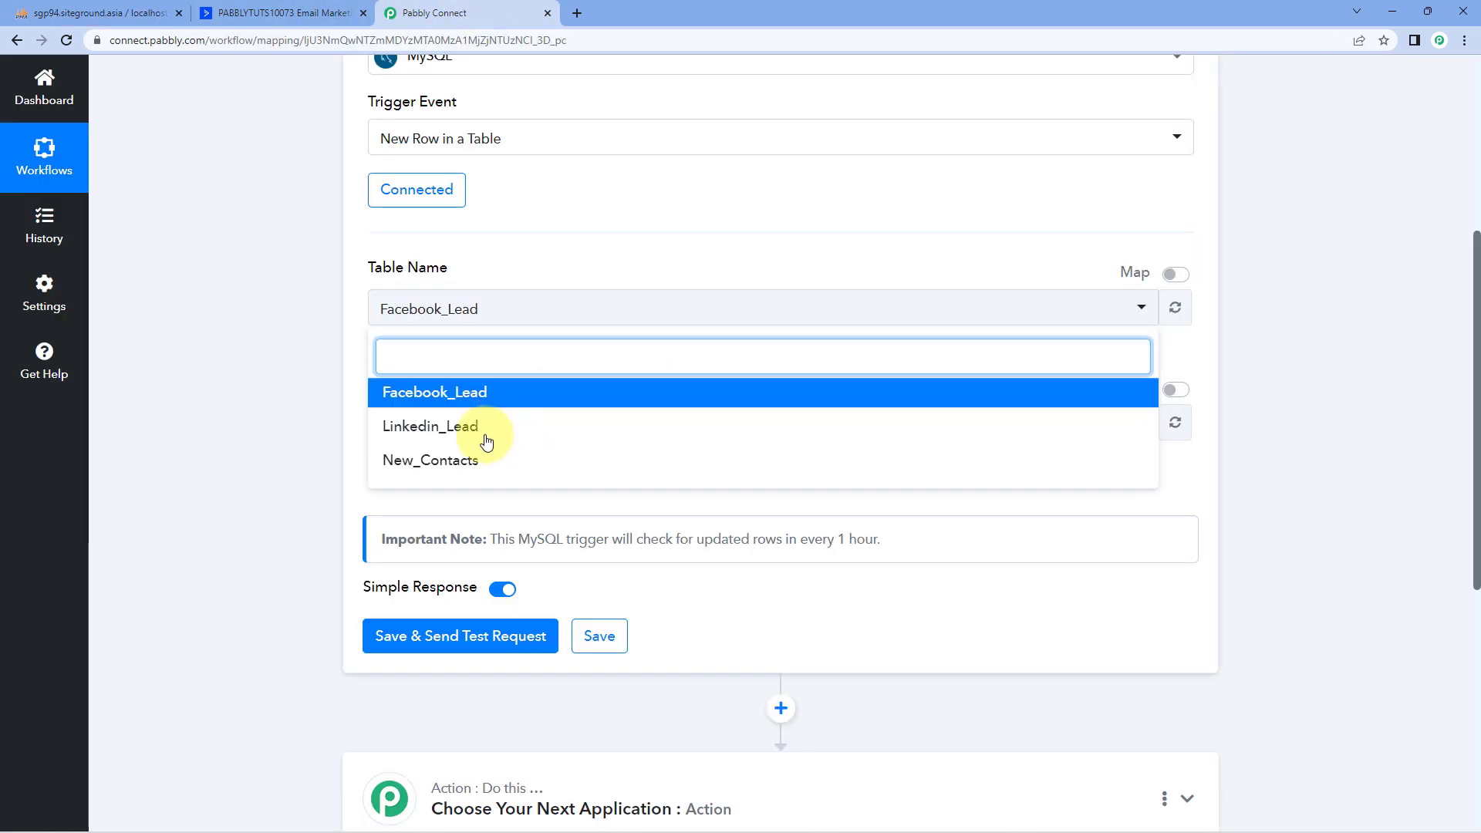
pyautogui.click(474, 465)
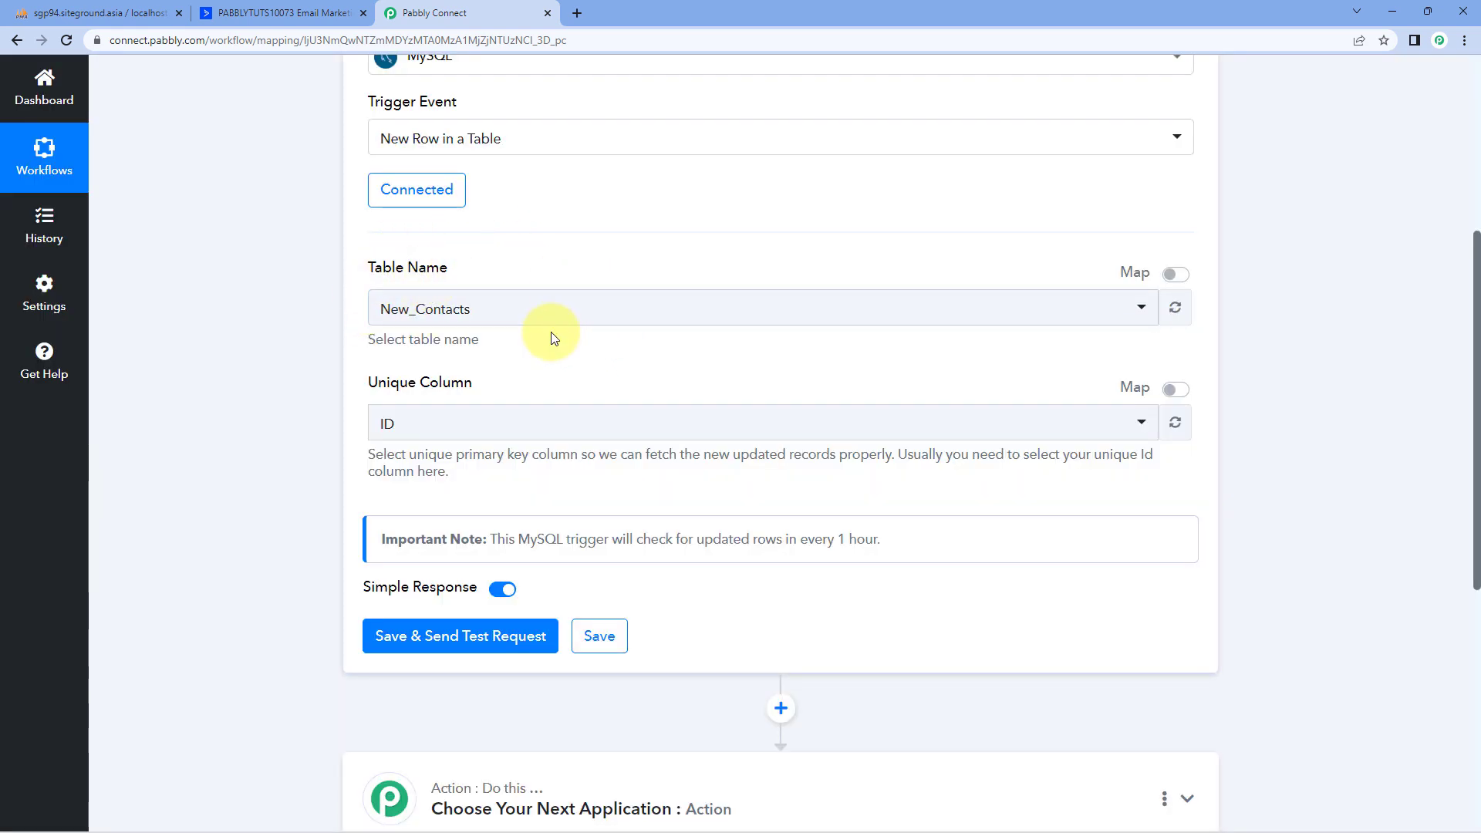
# Check the columns of New_Contacts in phpMyAdmin and set the trigger's unique column to ID.
pyautogui.scroll(-1, 373, 300)
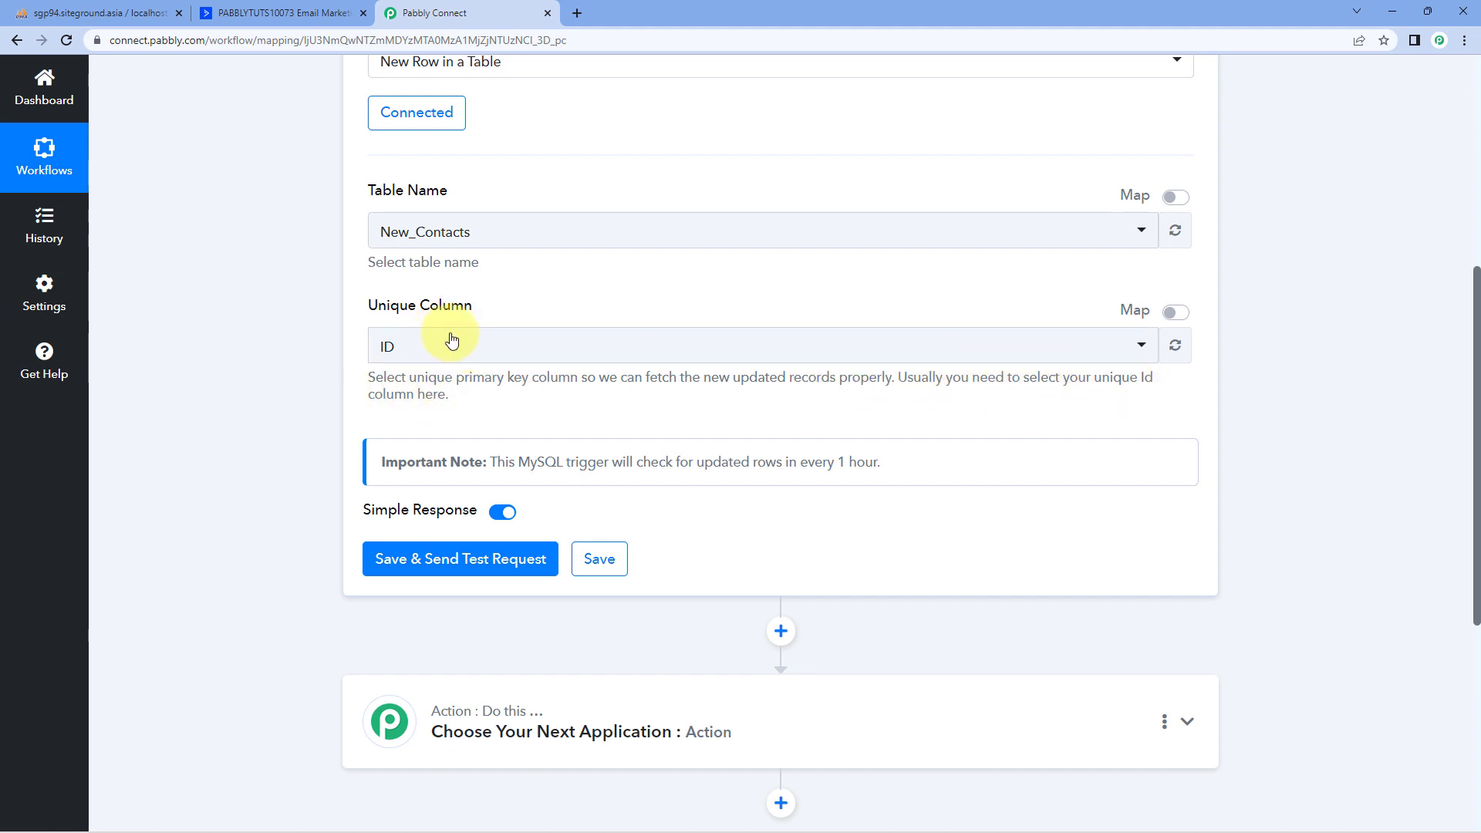
pyautogui.click(392, 344)
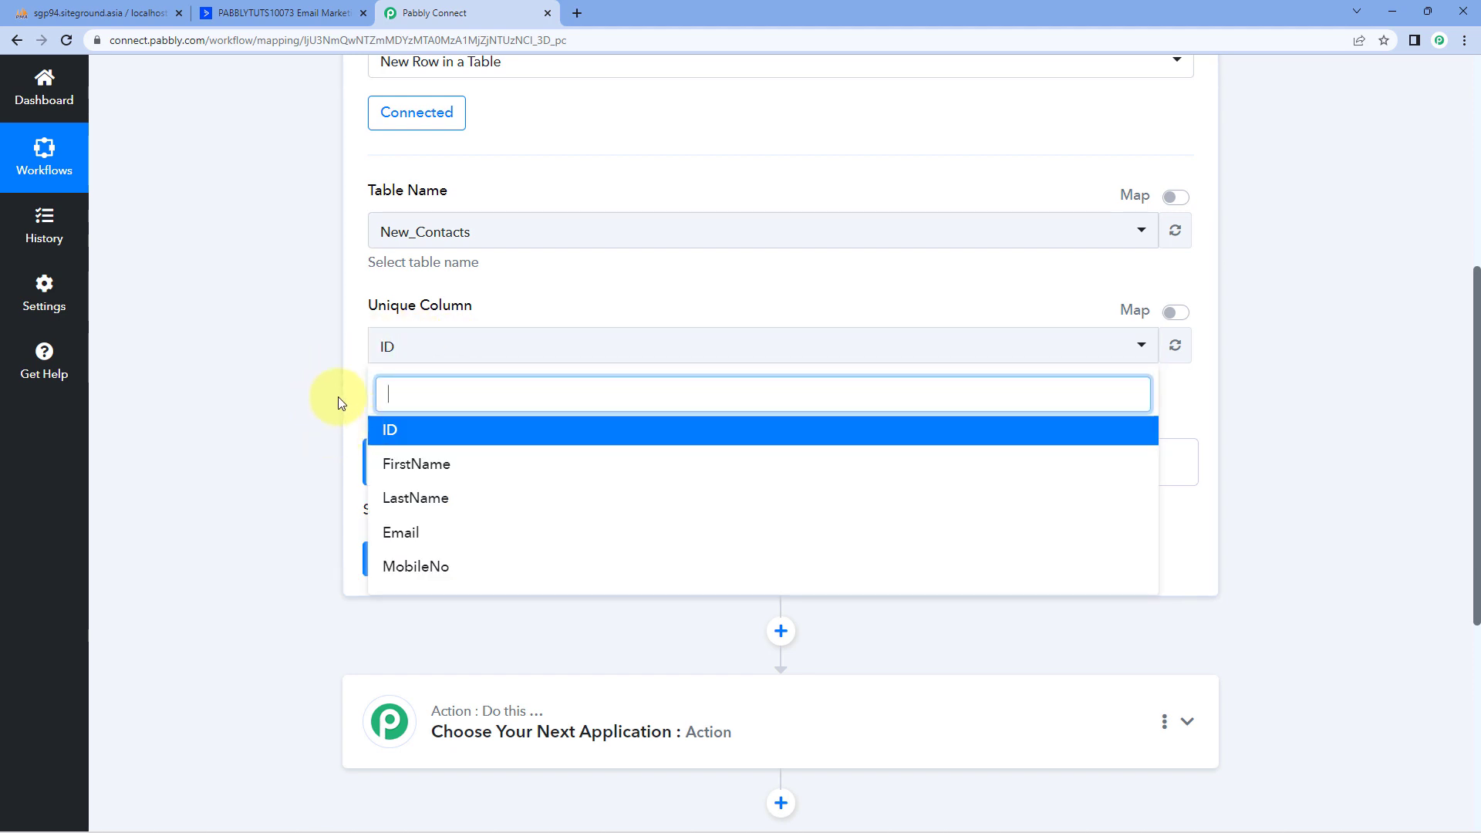
pyautogui.click(152, 8)
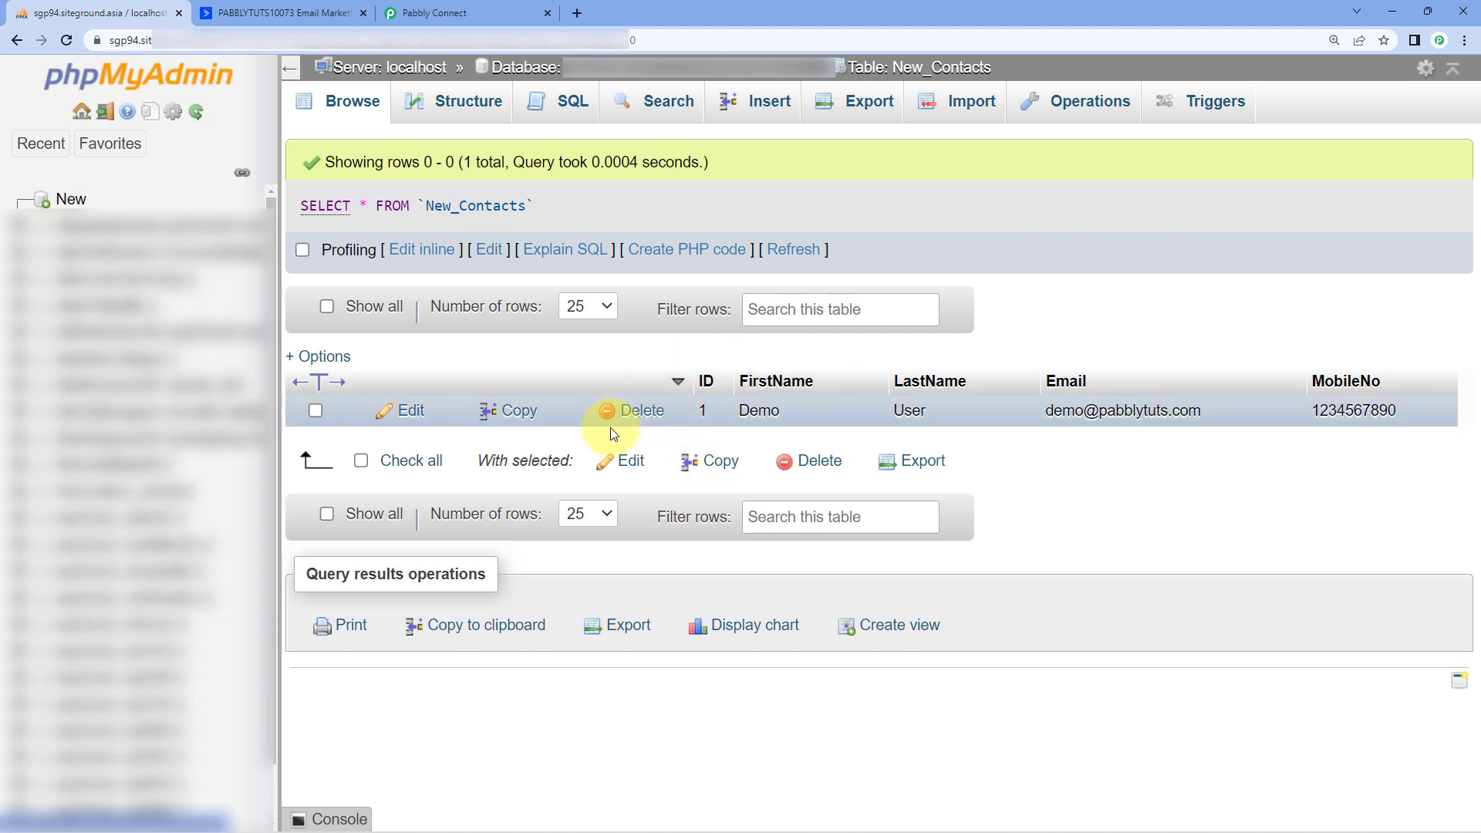
pyautogui.click(493, 13)
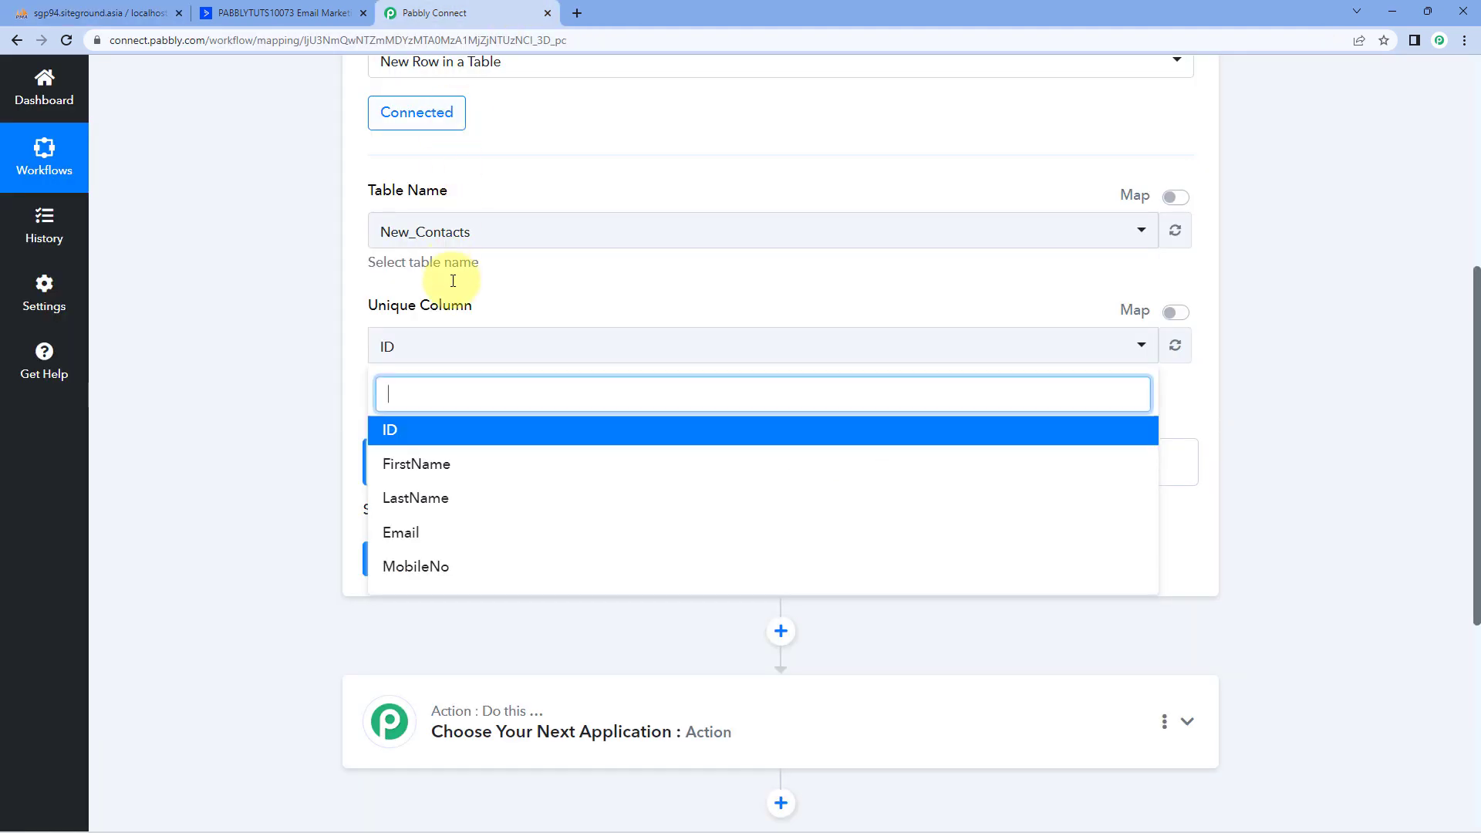
pyautogui.click(428, 445)
# Check the existing contact row in phpMyAdmin, and save the MySQL trigger with a test request.
pyautogui.scroll(-2, 313, 350)
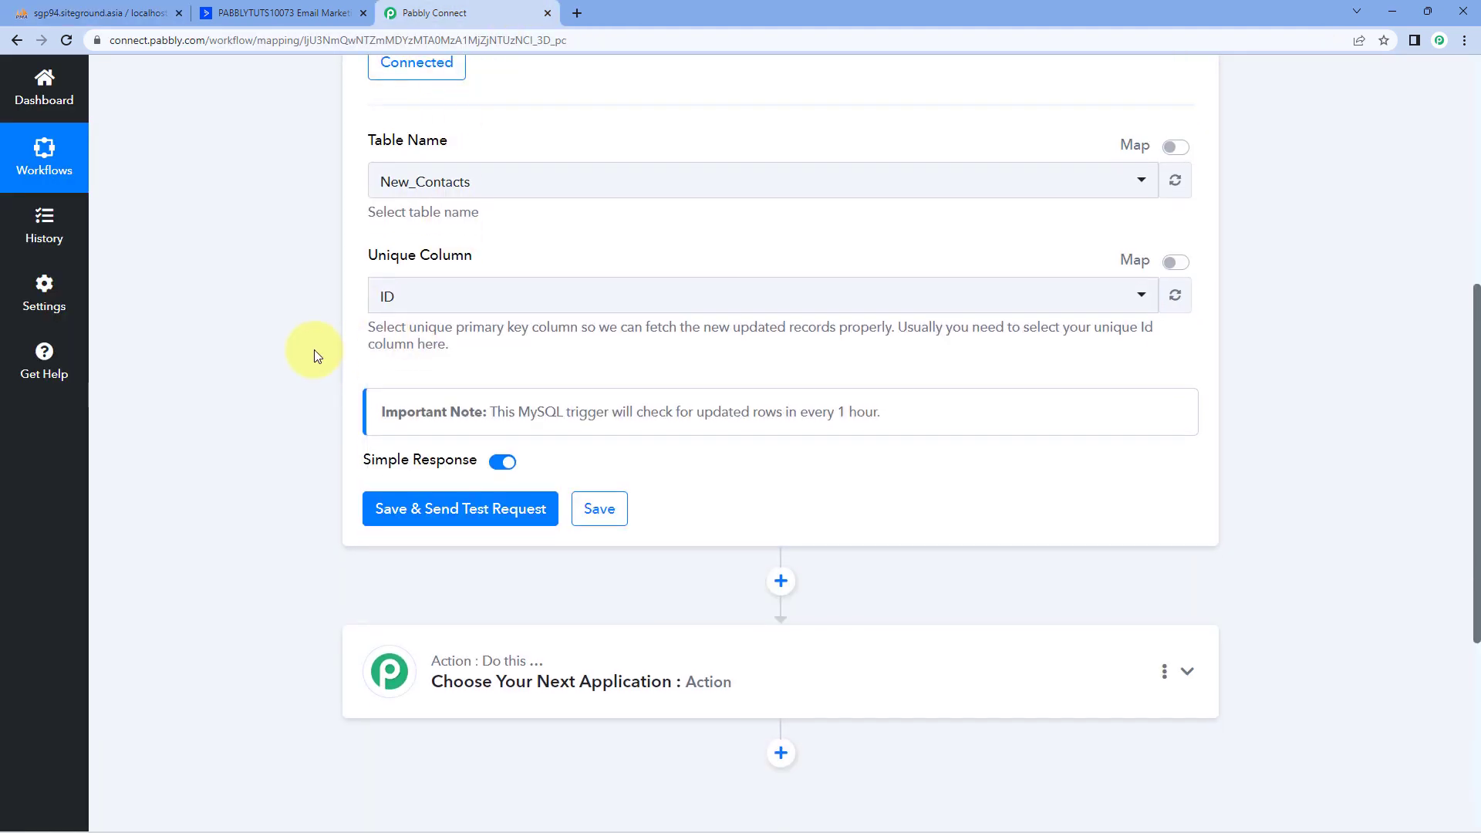
pyautogui.scroll(1, 354, 260)
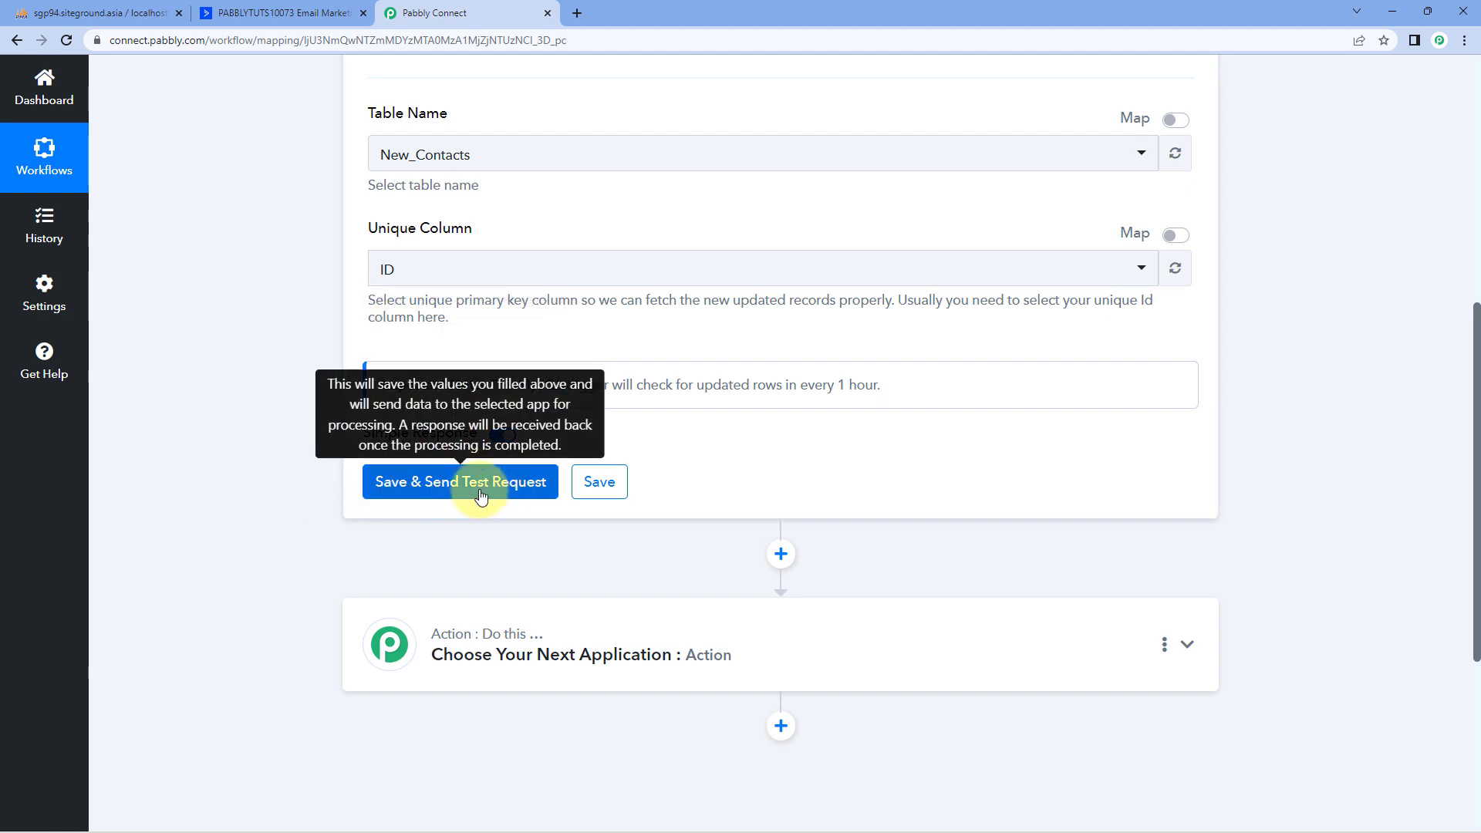
pyautogui.click(96, 13)
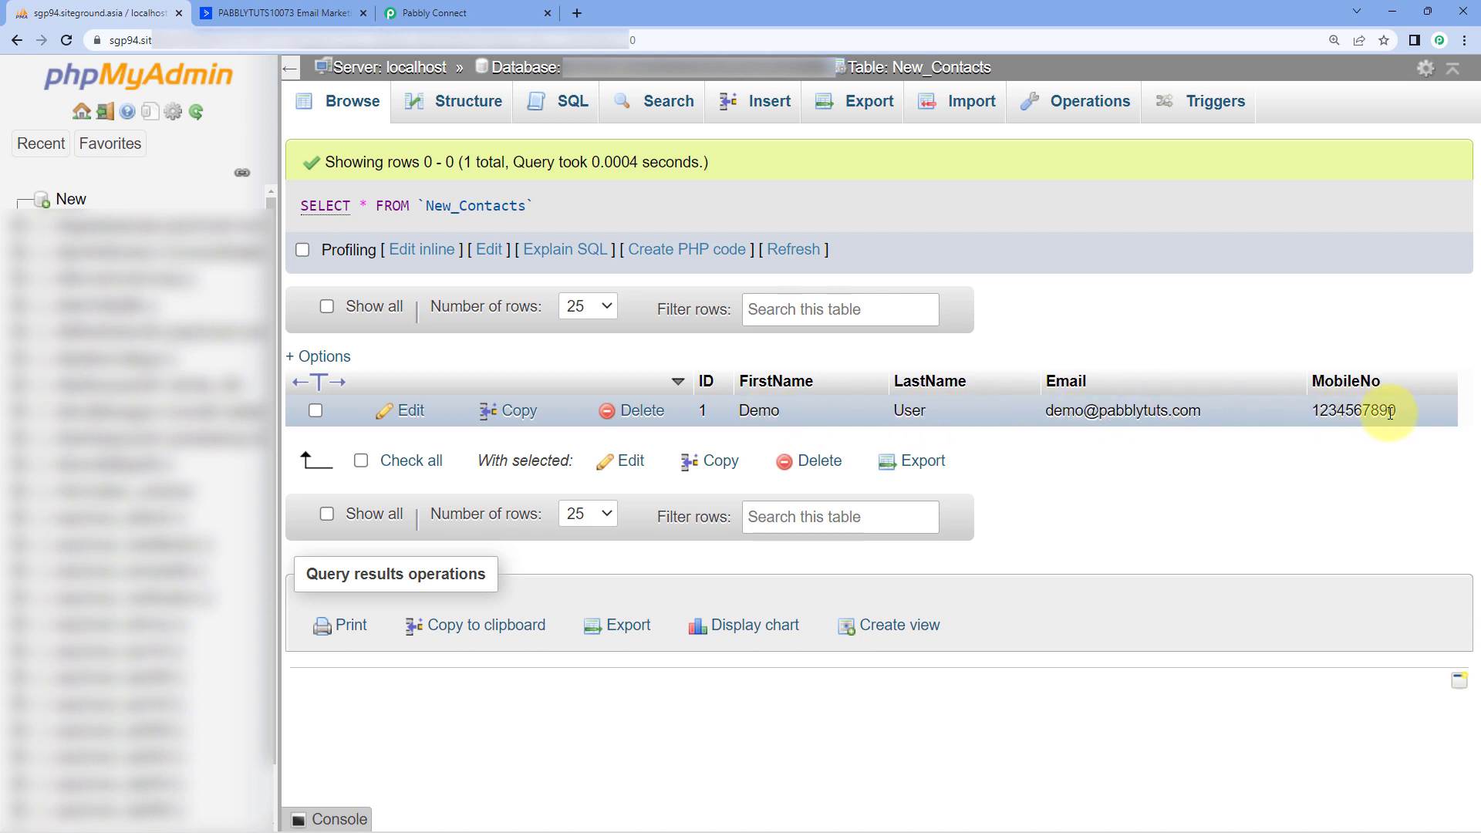
pyautogui.click(486, 12)
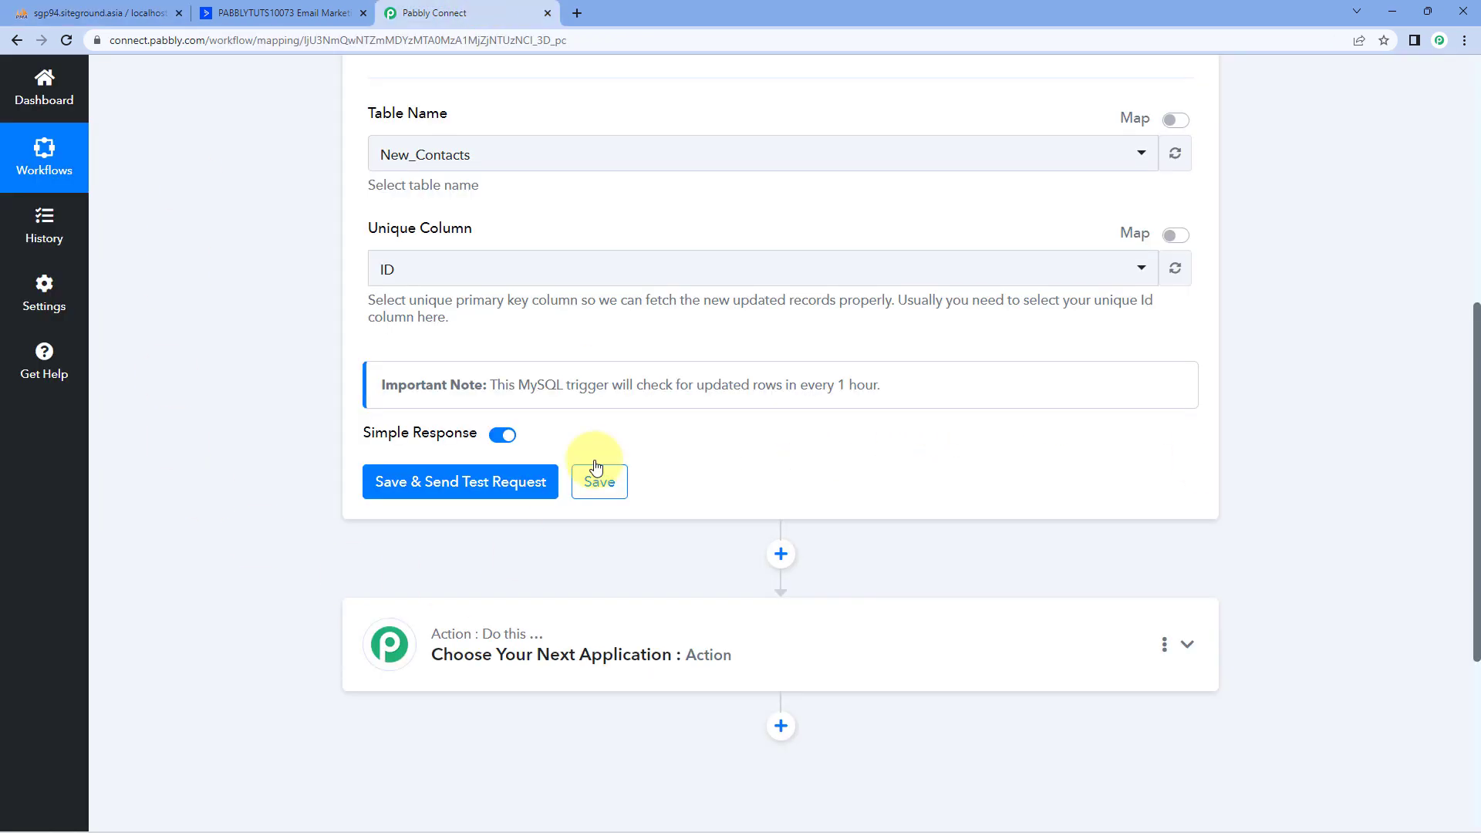
pyautogui.click(494, 480)
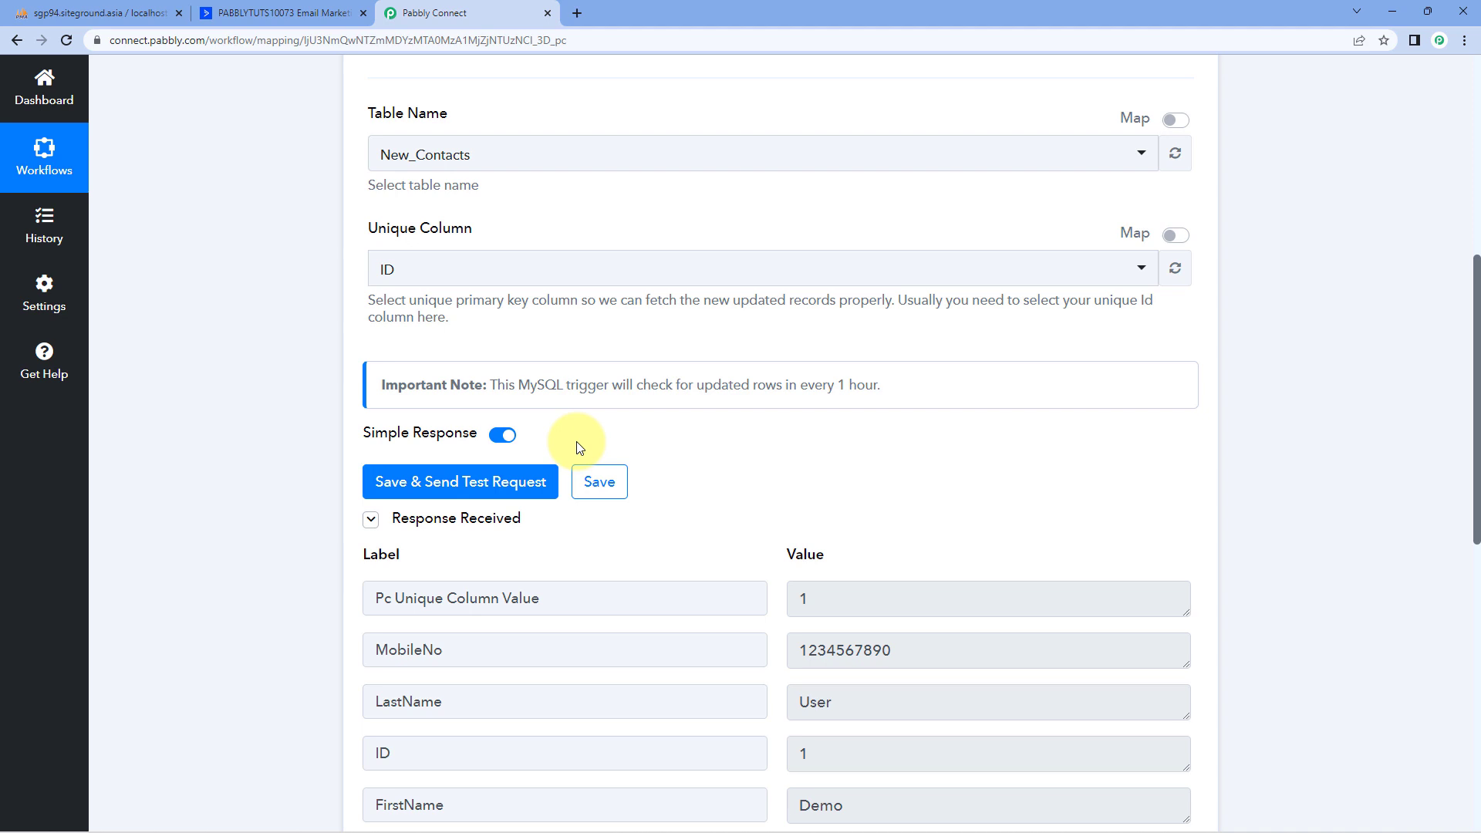
# Examine the name, mobile number, ID and email values in the trigger's received test response.
pyautogui.scroll(-2, 580, 448)
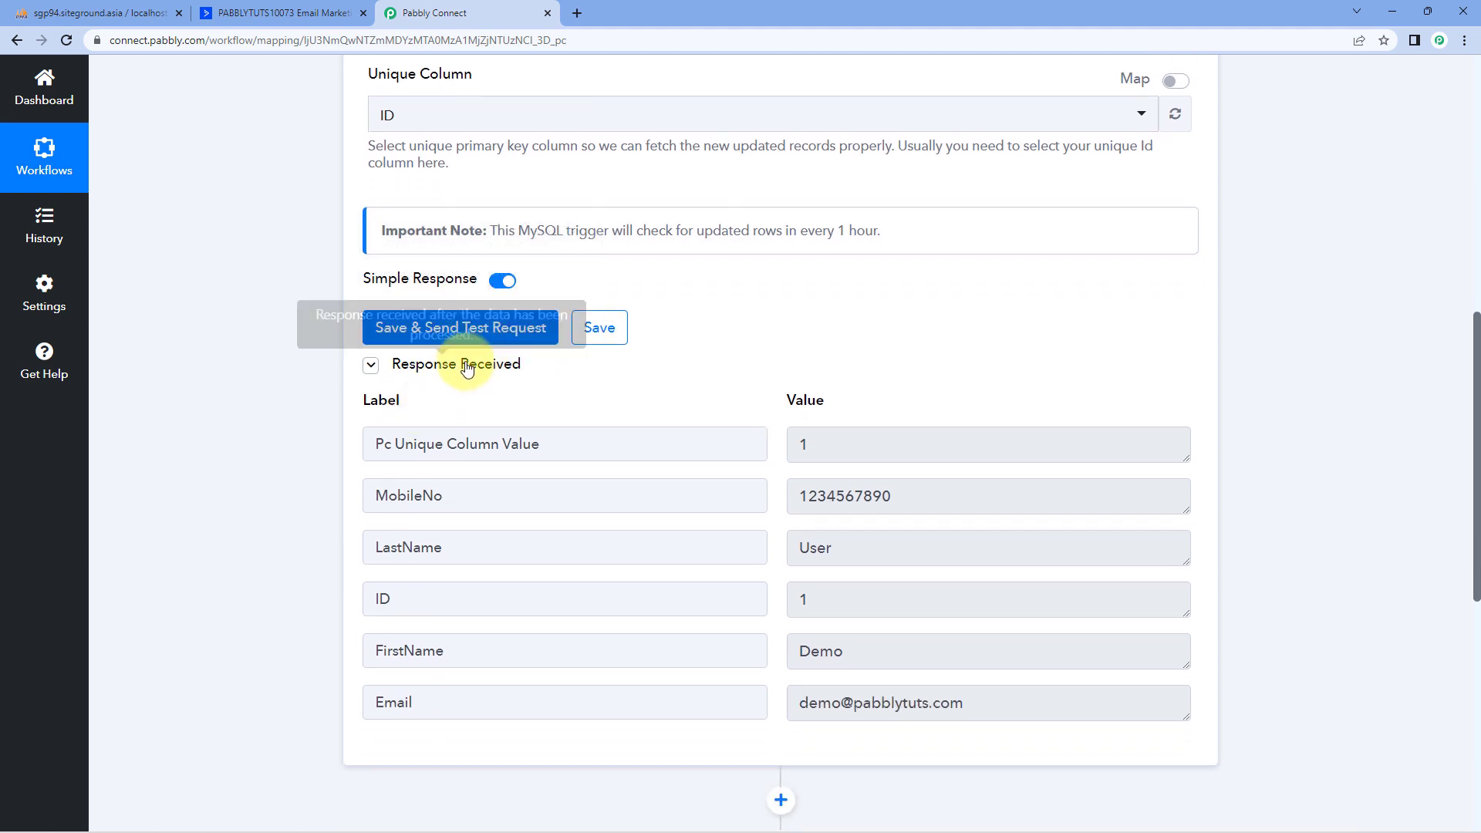
pyautogui.scroll(-2, 701, 351)
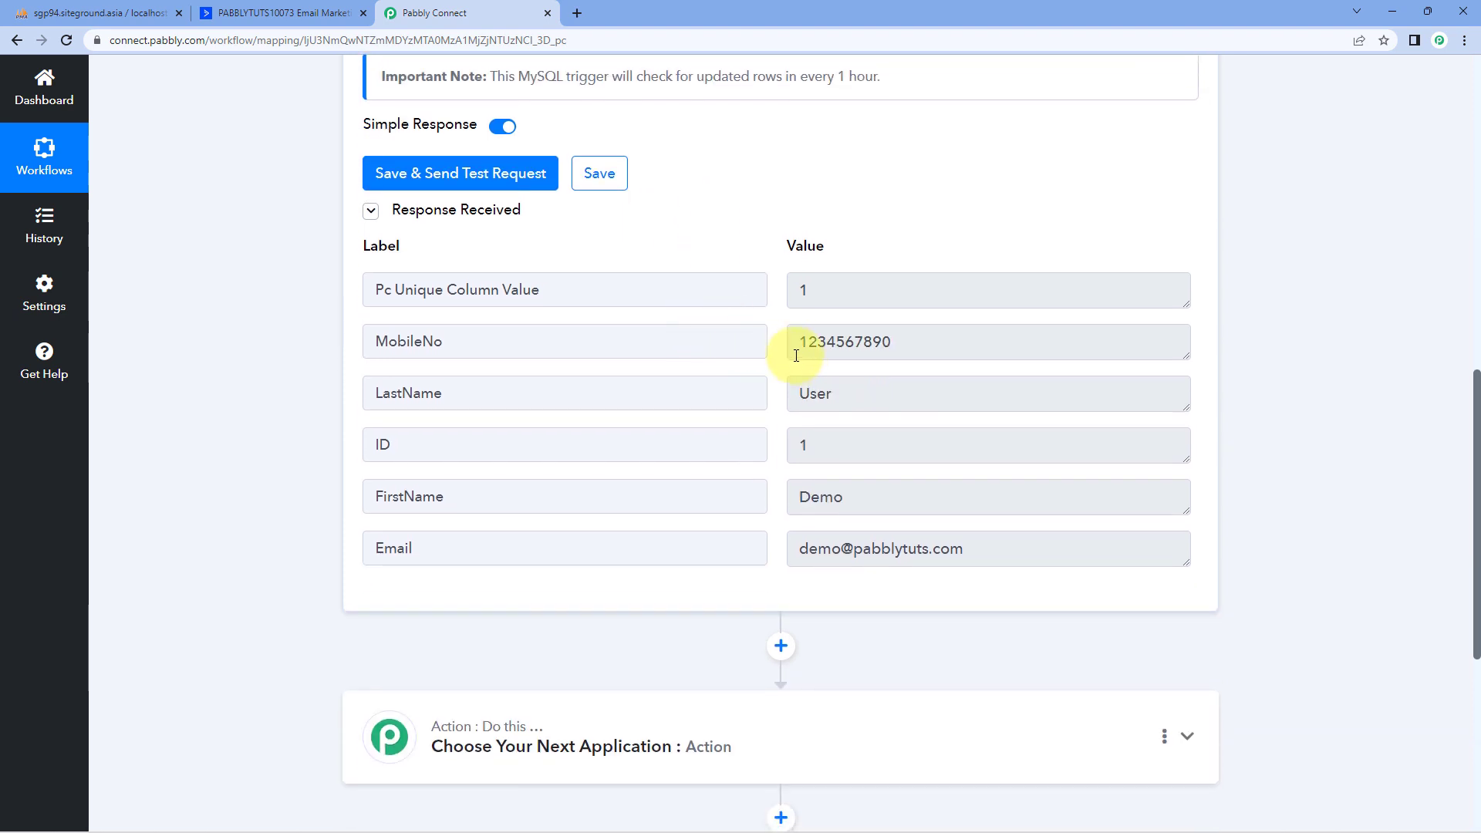
pyautogui.click(874, 493)
pyautogui.click(843, 393)
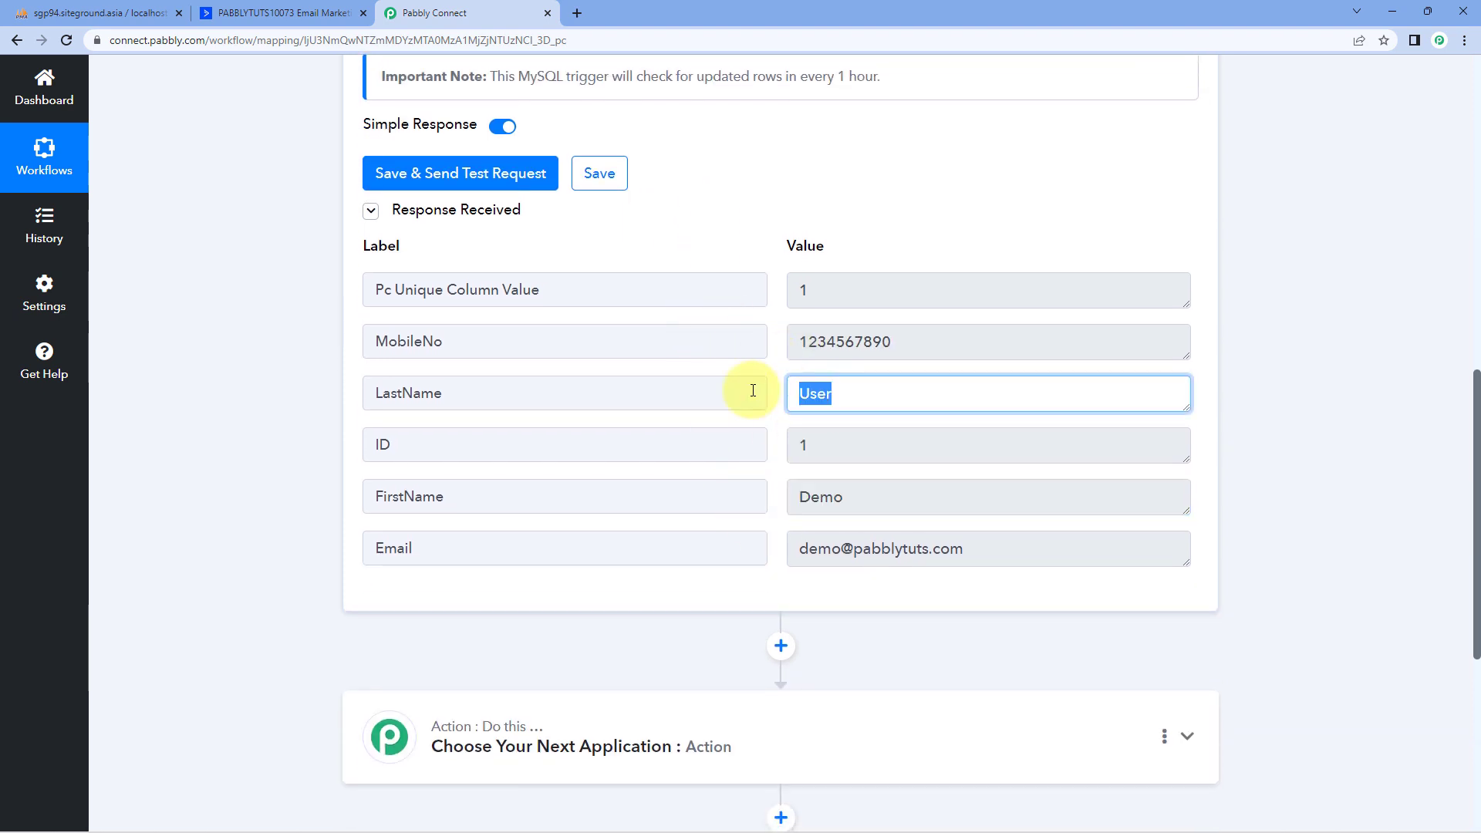
pyautogui.click(920, 338)
pyautogui.click(849, 446)
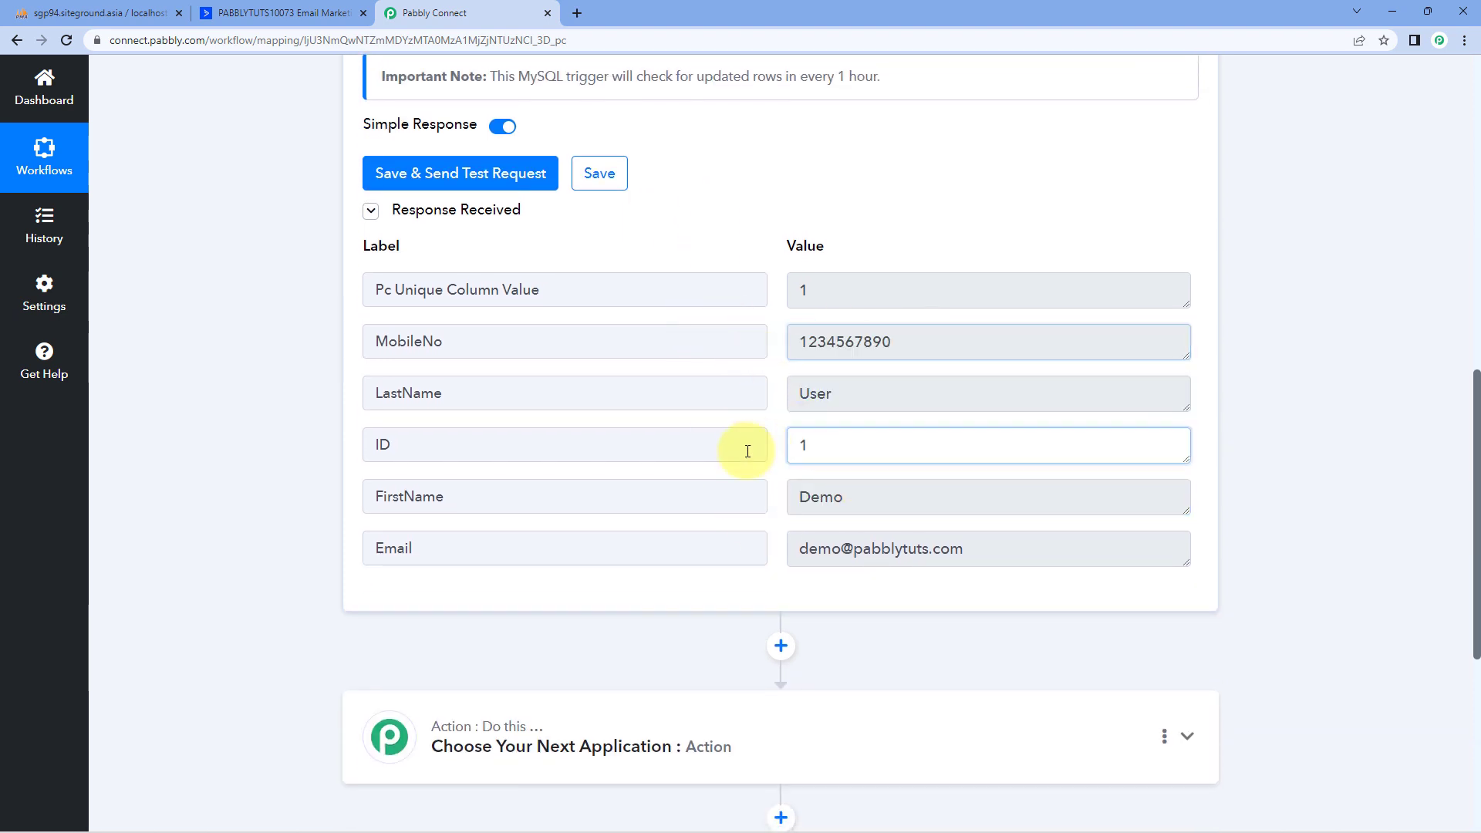
pyautogui.click(1039, 538)
pyautogui.click(777, 417)
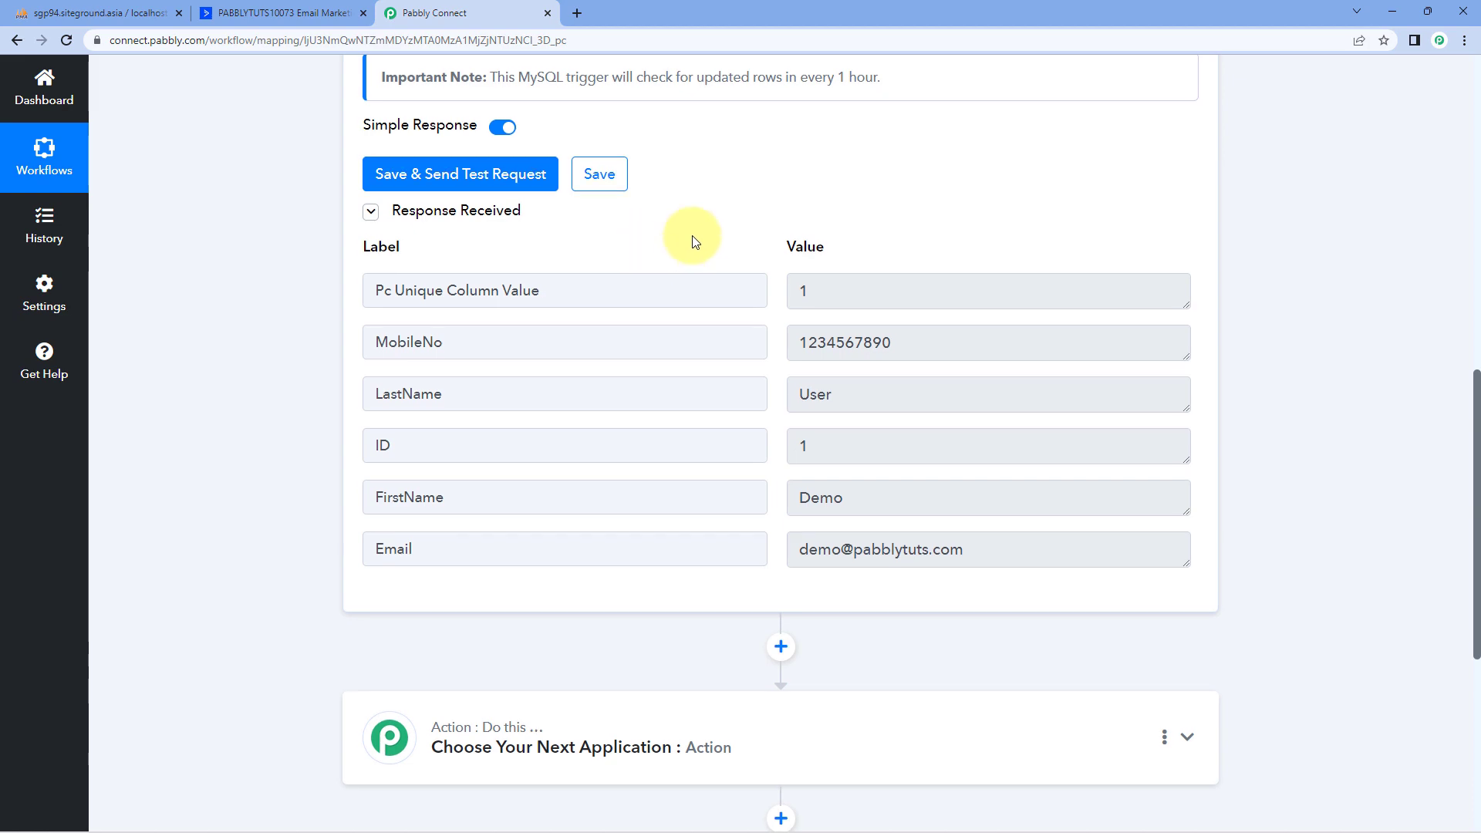
# Review the MySQL trigger's settings and check interval from its header down to the received response.
pyautogui.scroll(4, 672, 254)
pyautogui.scroll(5, 715, 376)
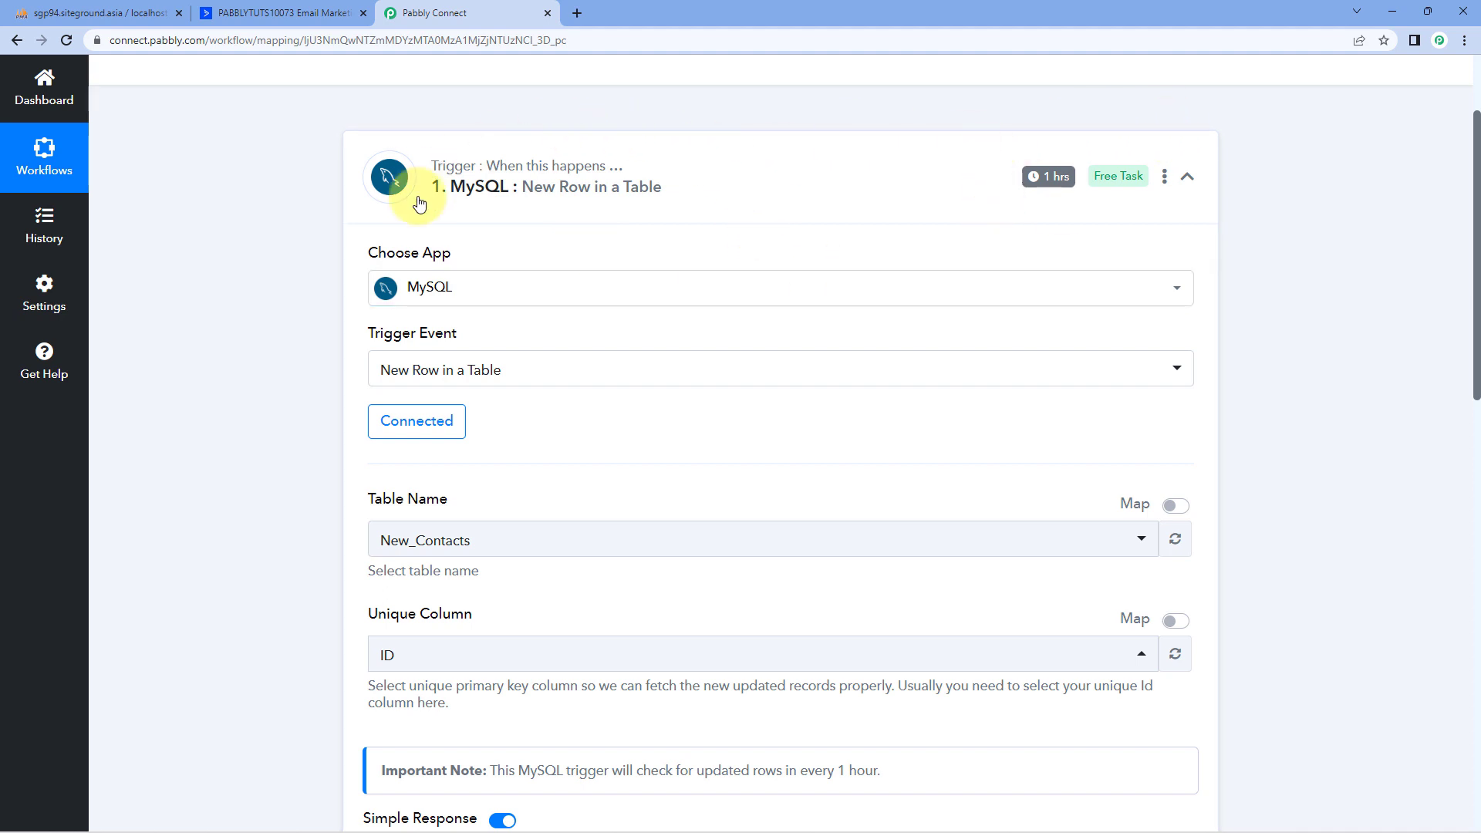
pyautogui.moveTo(583, 152)
pyautogui.moveTo(1036, 179)
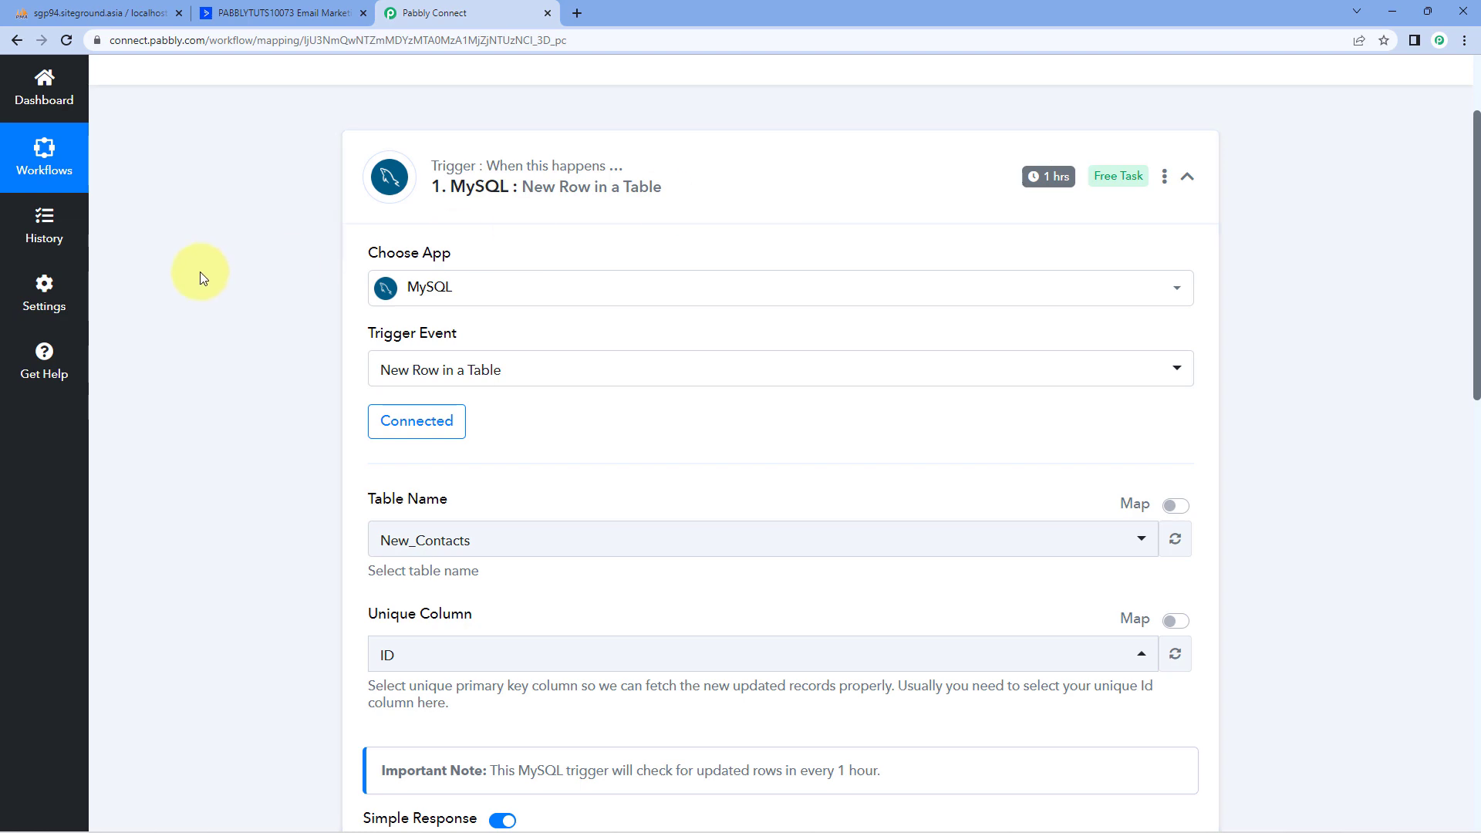
pyautogui.scroll(-5, 244, 316)
pyautogui.scroll(-4, 244, 317)
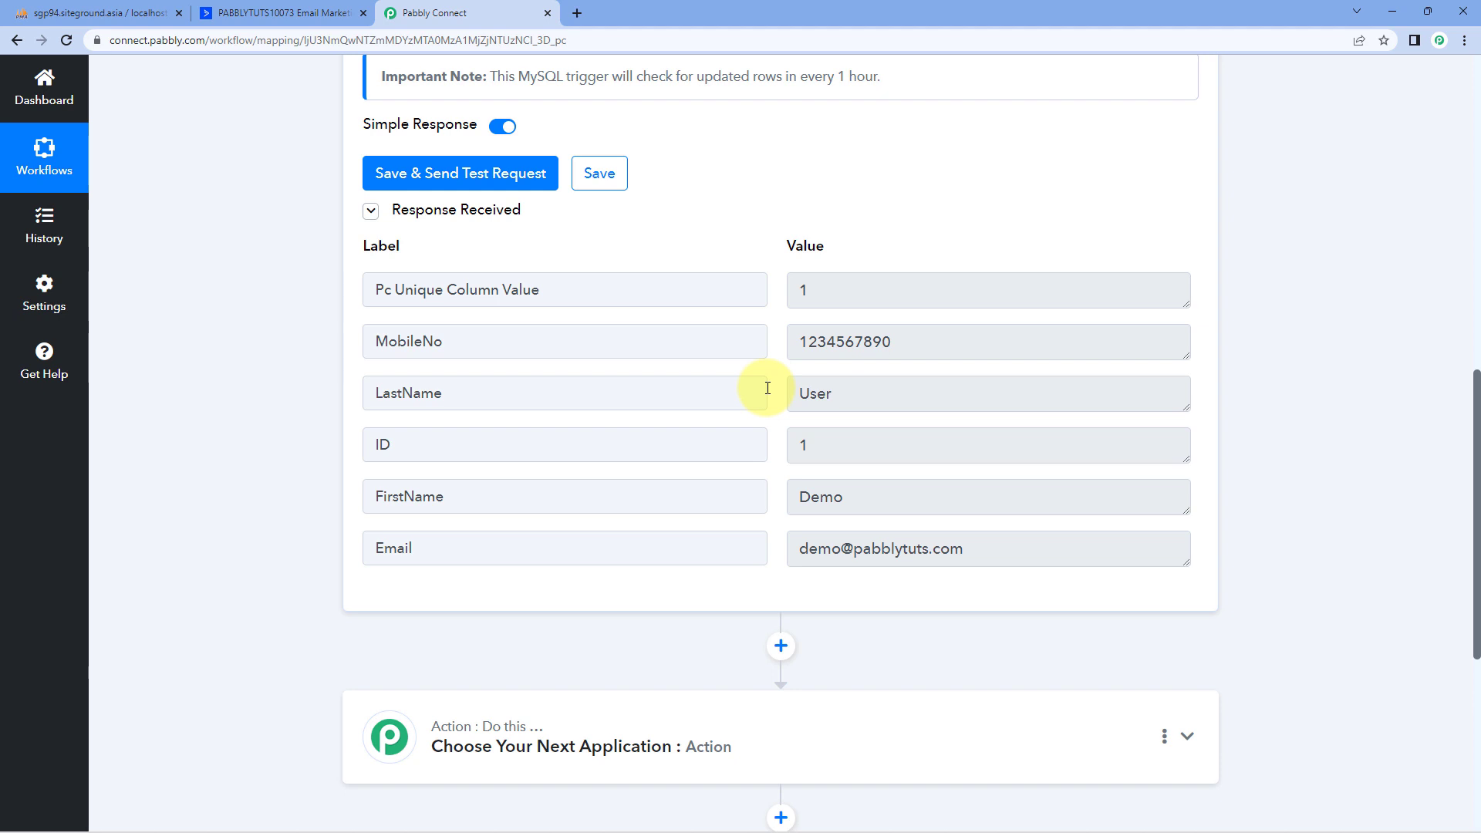
# Set the action application to ActiveCampaign with the action event Create or Update Contact.
pyautogui.scroll(-5, 287, 426)
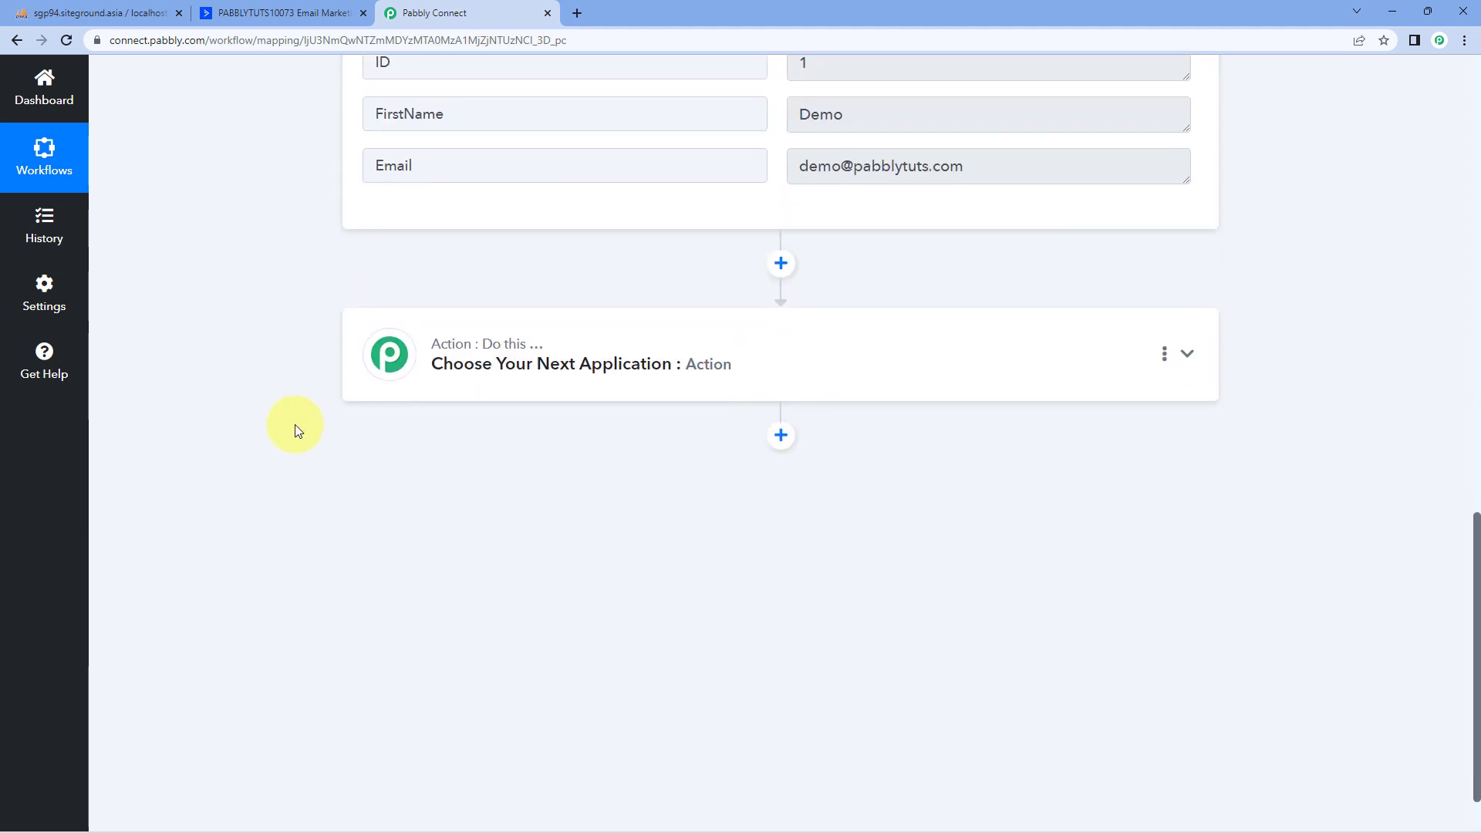
pyautogui.click(590, 338)
pyautogui.click(428, 463)
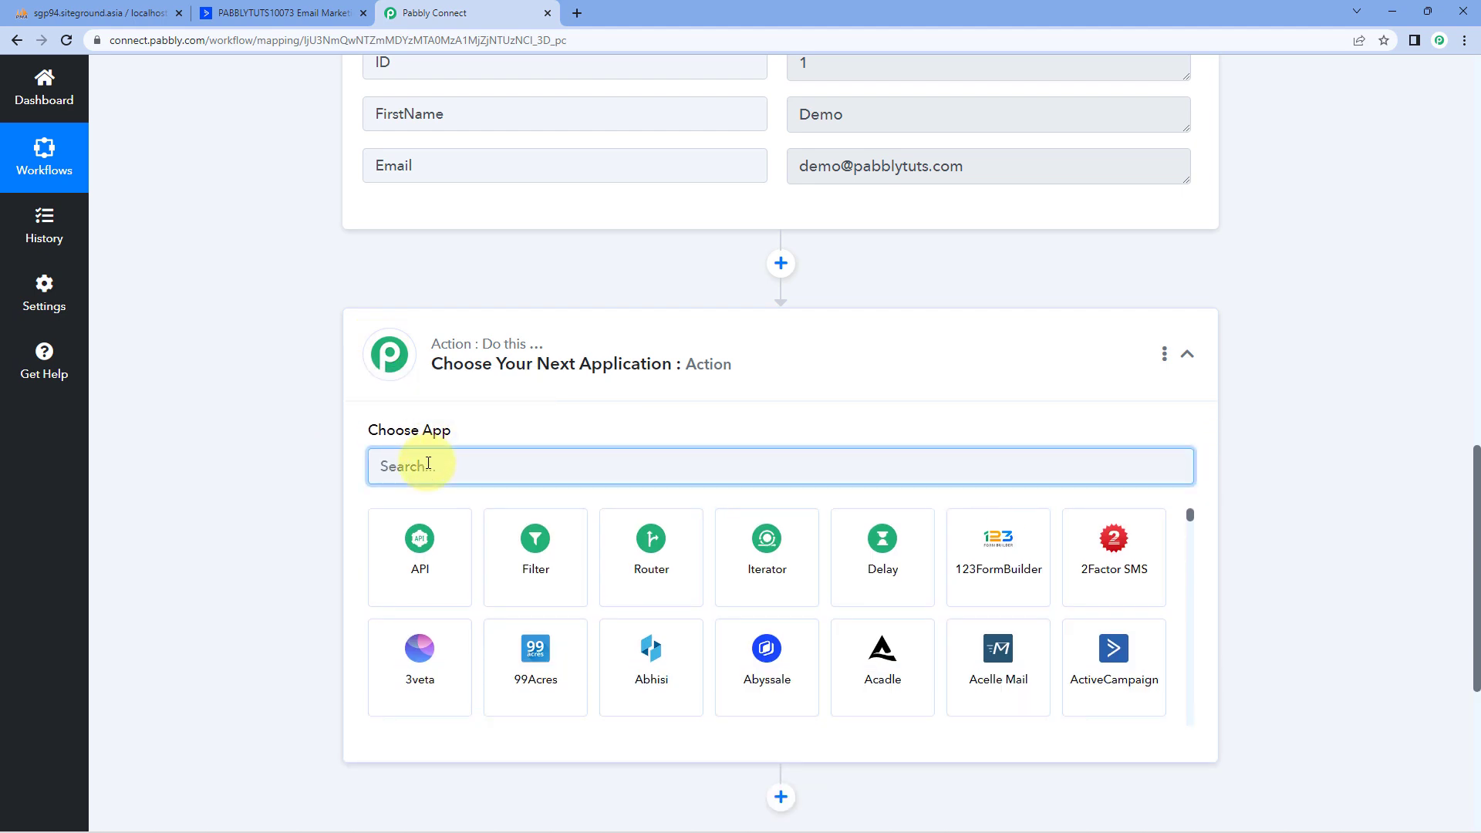
pyautogui.write('Activ')
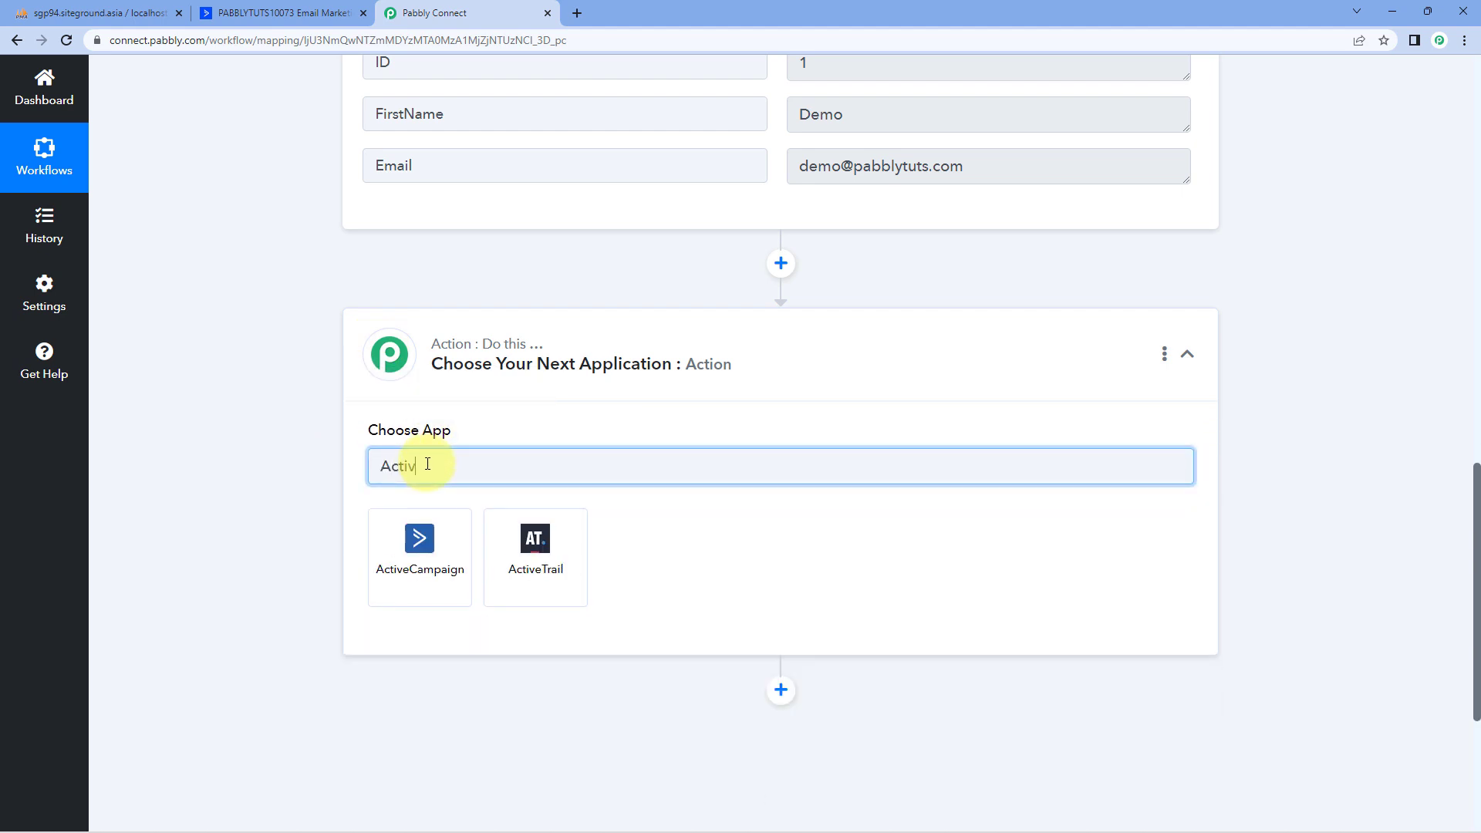
pyautogui.write('e')
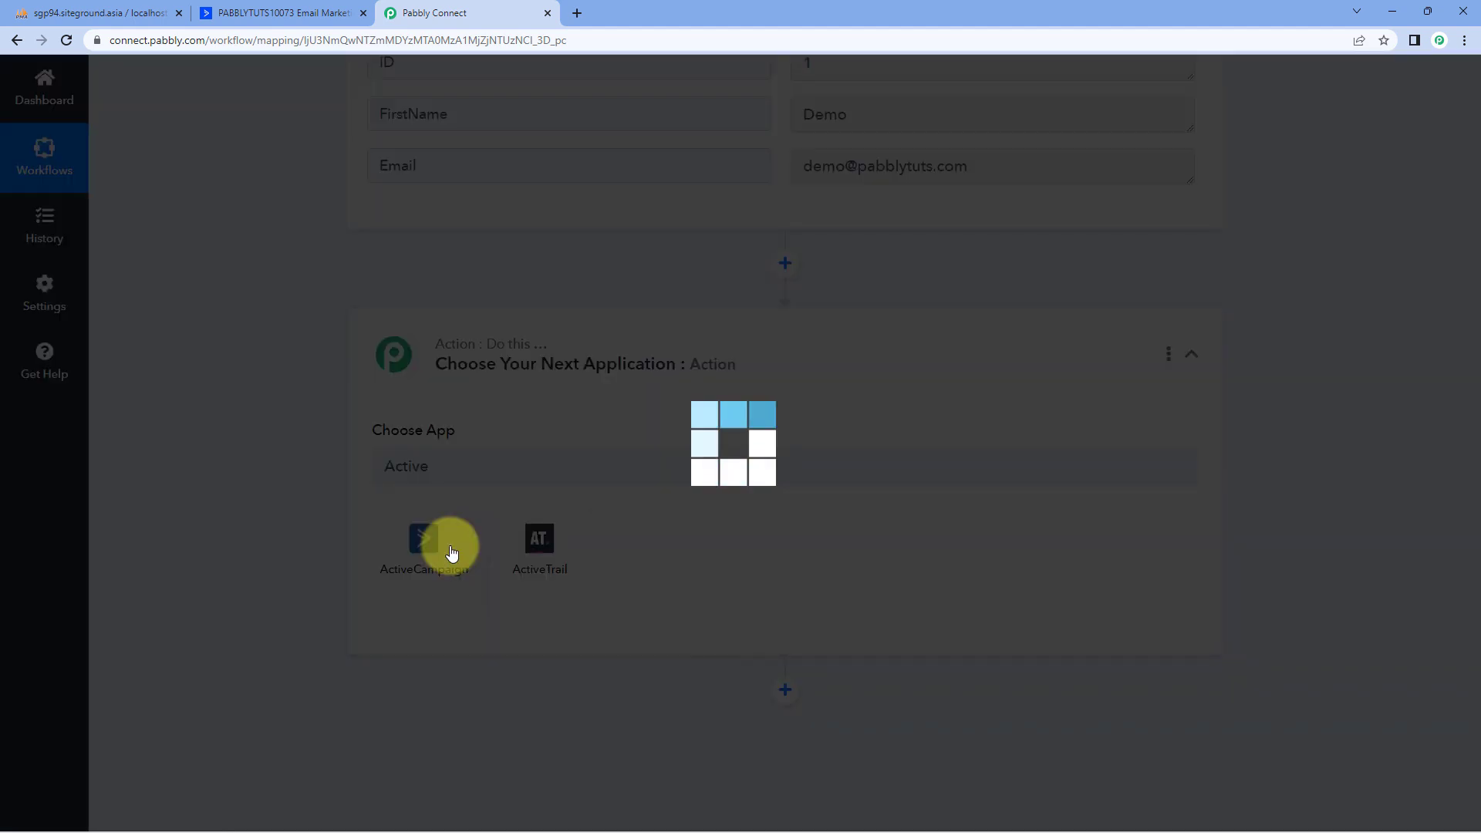
pyautogui.click(451, 552)
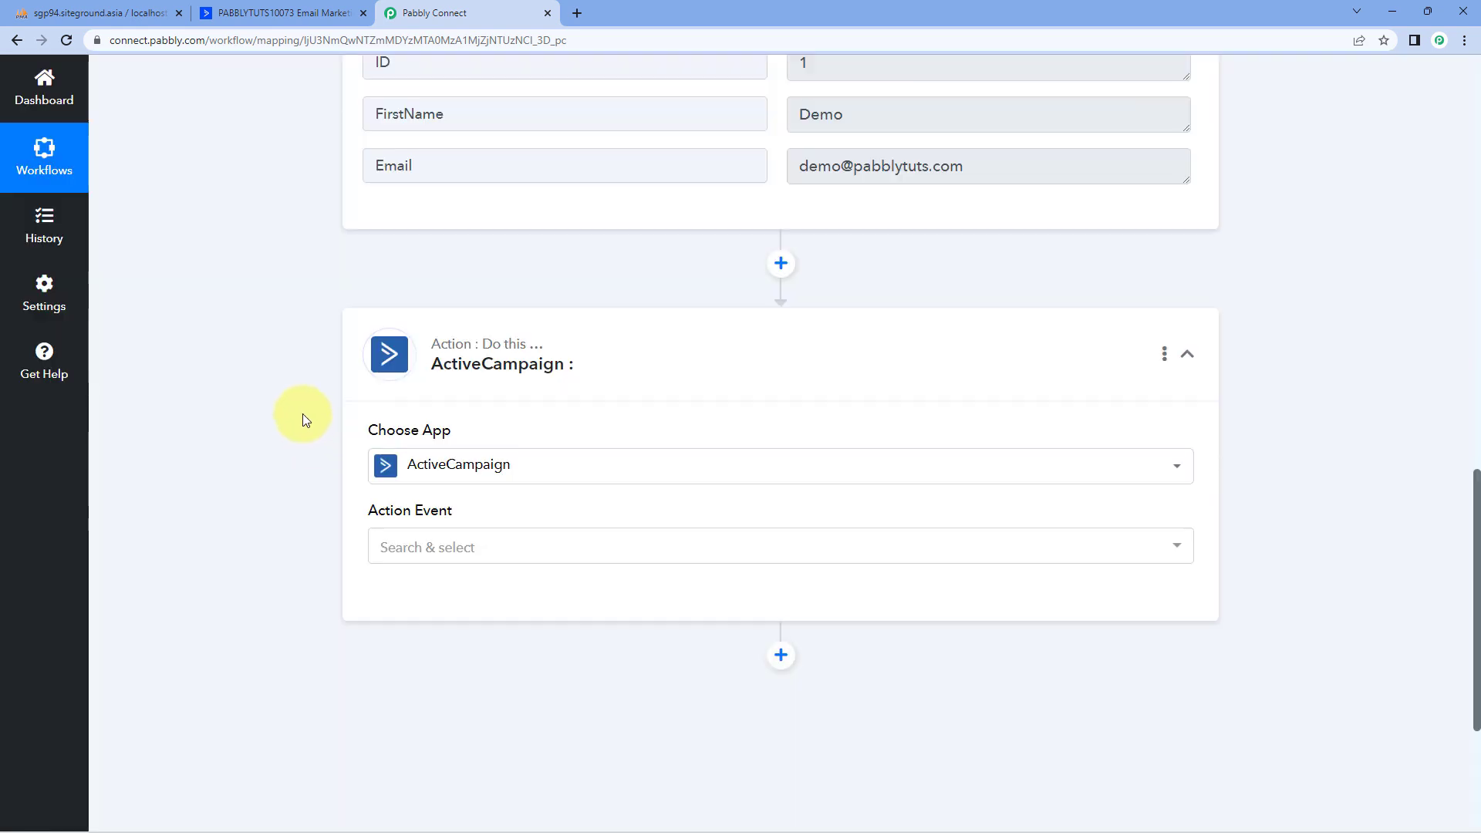
pyautogui.scroll(-3, 303, 413)
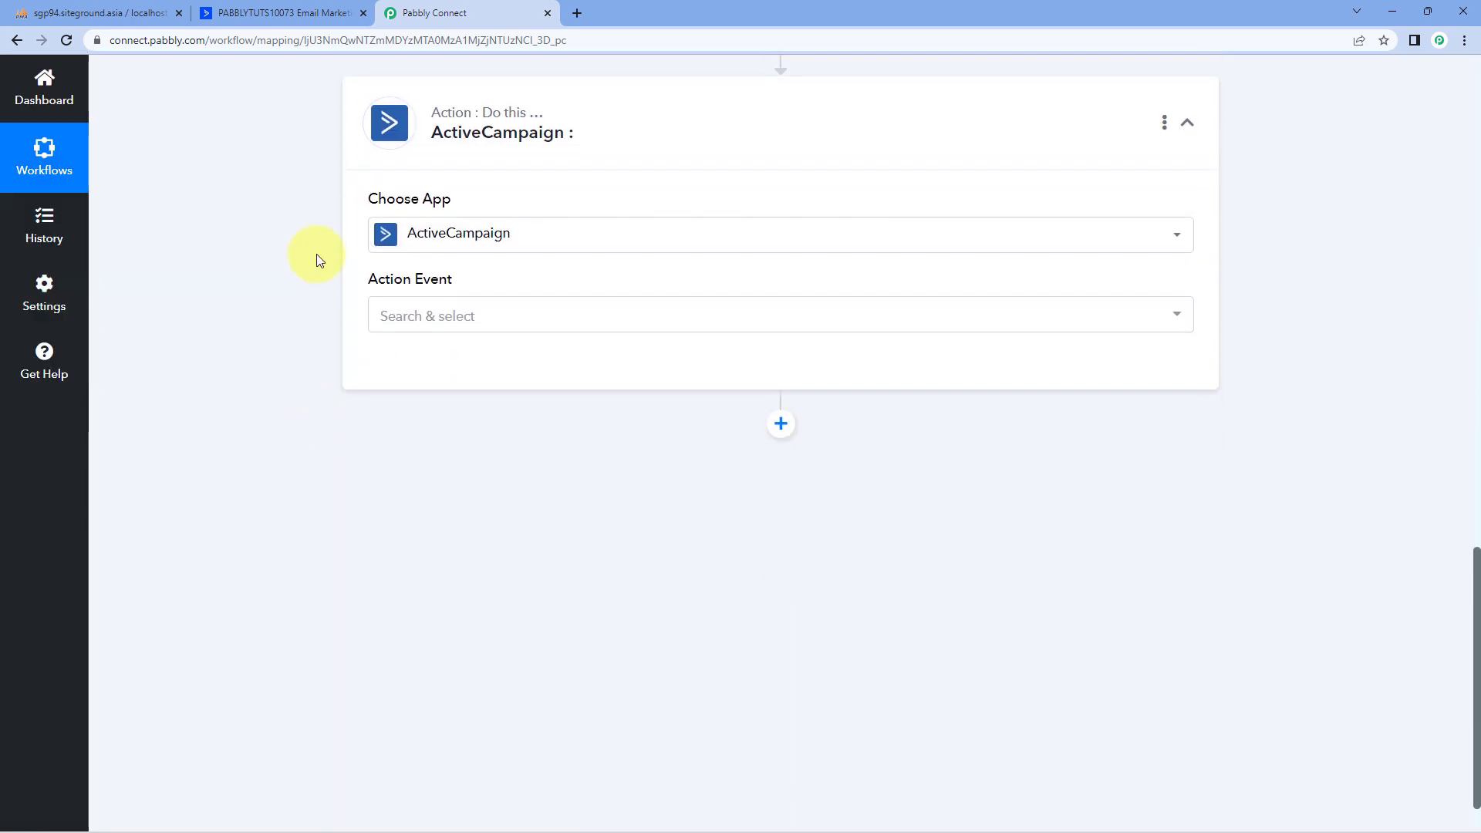
pyautogui.click(514, 311)
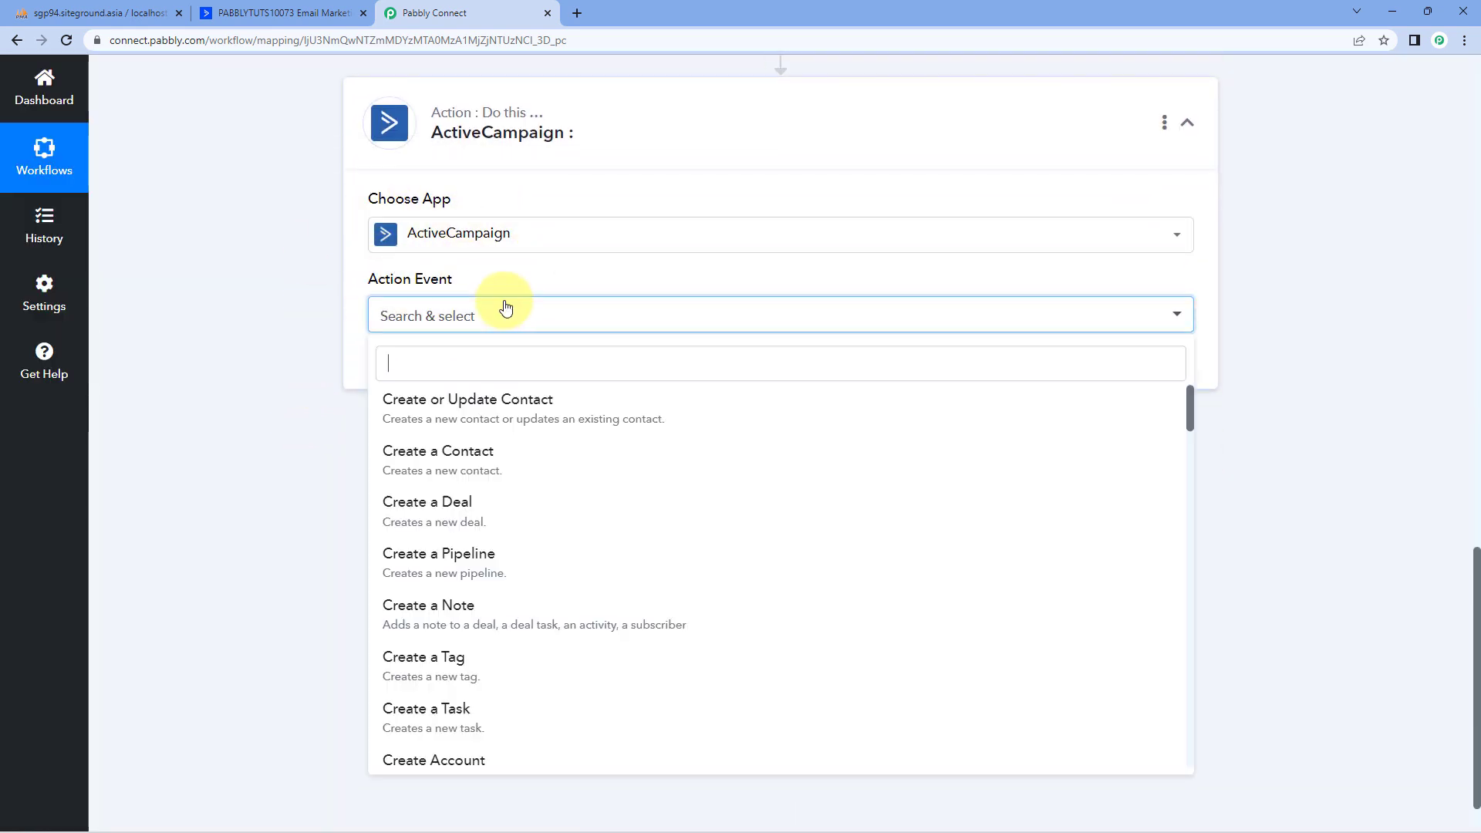
pyautogui.click(494, 418)
# Start a new ActiveCampaign connection for the action and read the instructions for finding the API key.
pyautogui.click(423, 369)
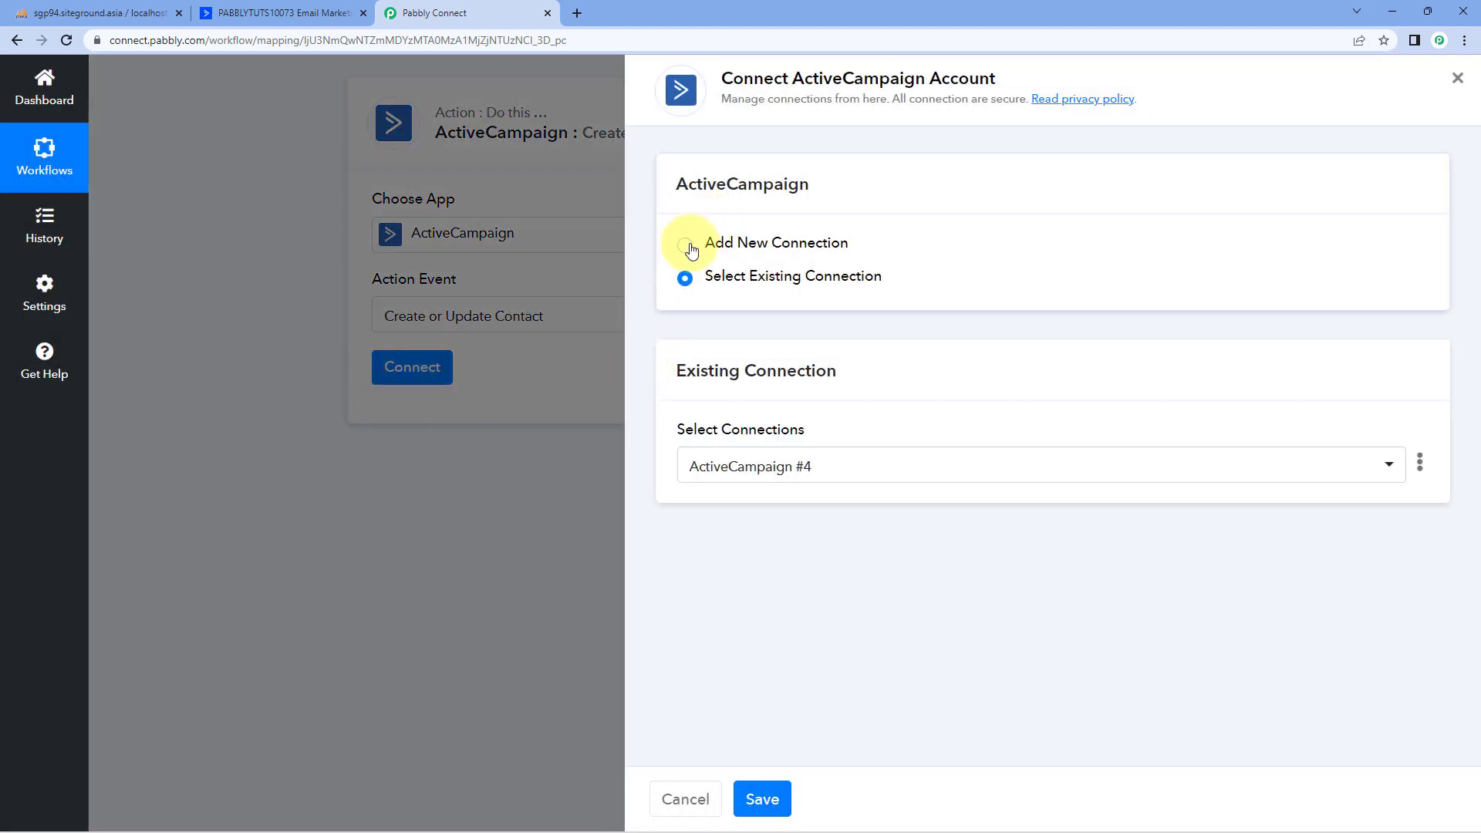
pyautogui.click(689, 245)
pyautogui.scroll(-1, 910, 260)
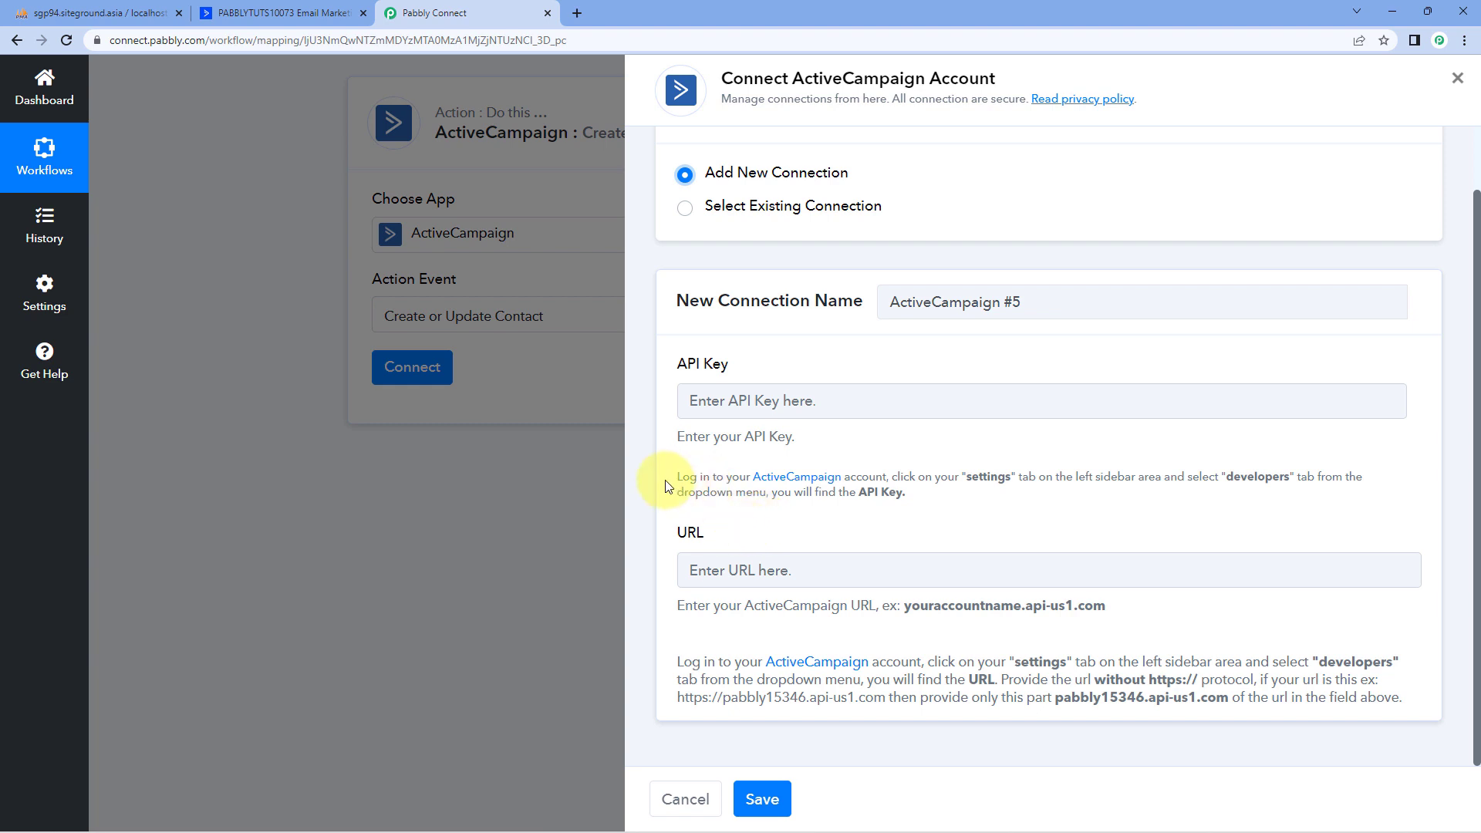
pyautogui.moveTo(669, 475); pyautogui.dragTo(916, 492)
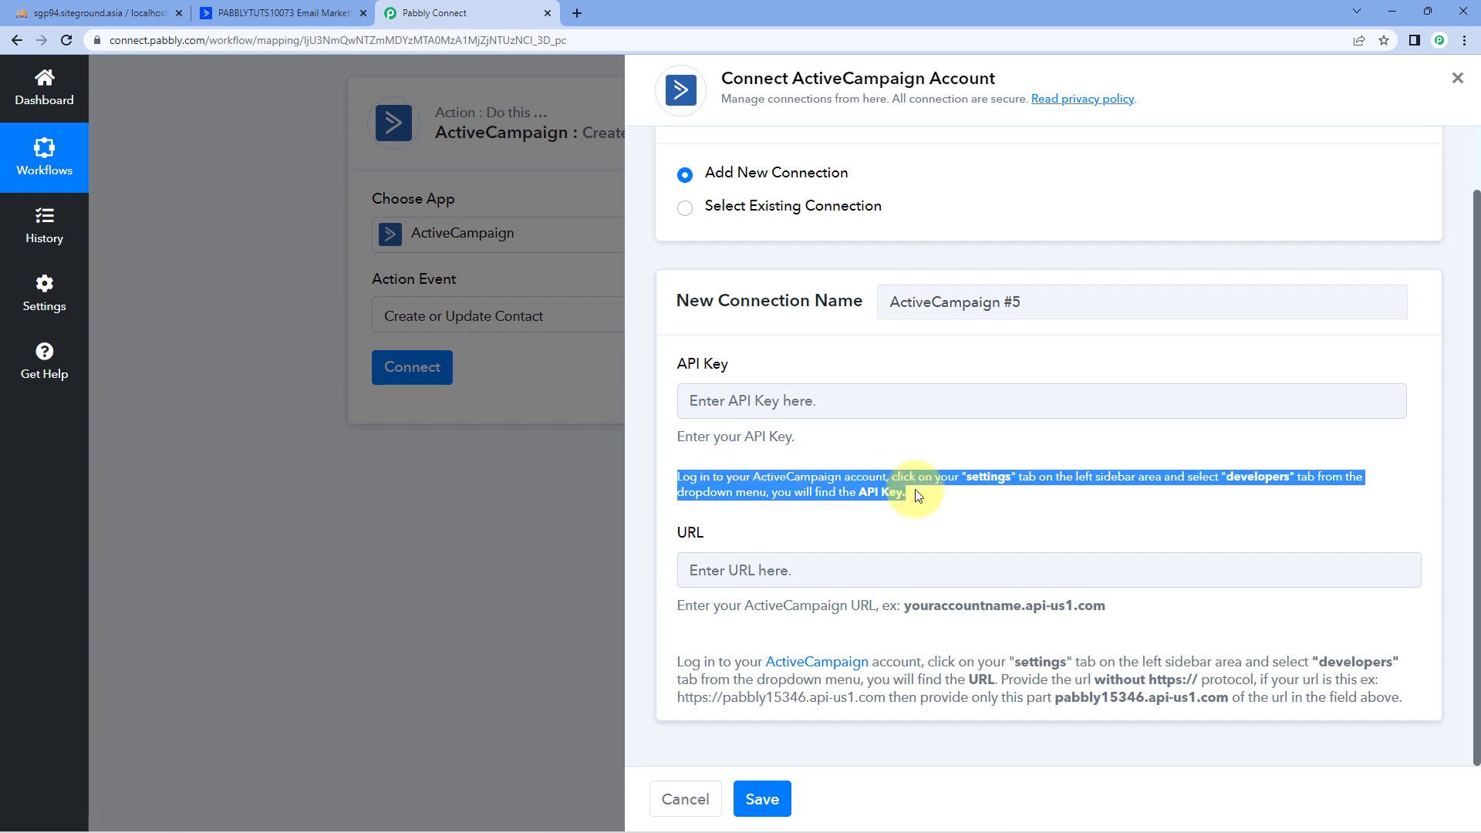
pyautogui.click(926, 495)
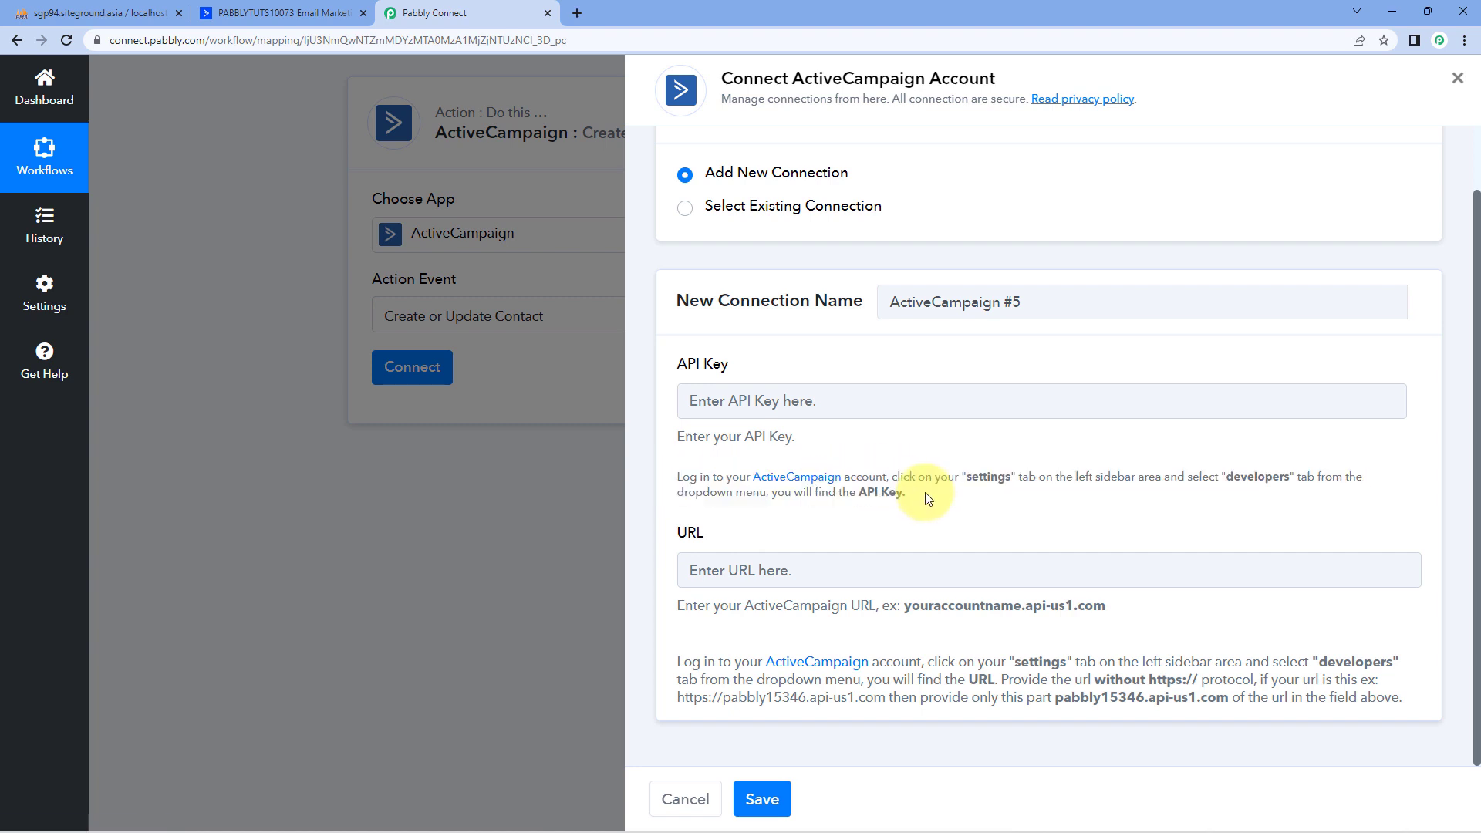
# Copy the API key from ActiveCampaign's developer settings and paste it into the new Pabbly Connect connection's API Key field.
pyautogui.click(297, 9)
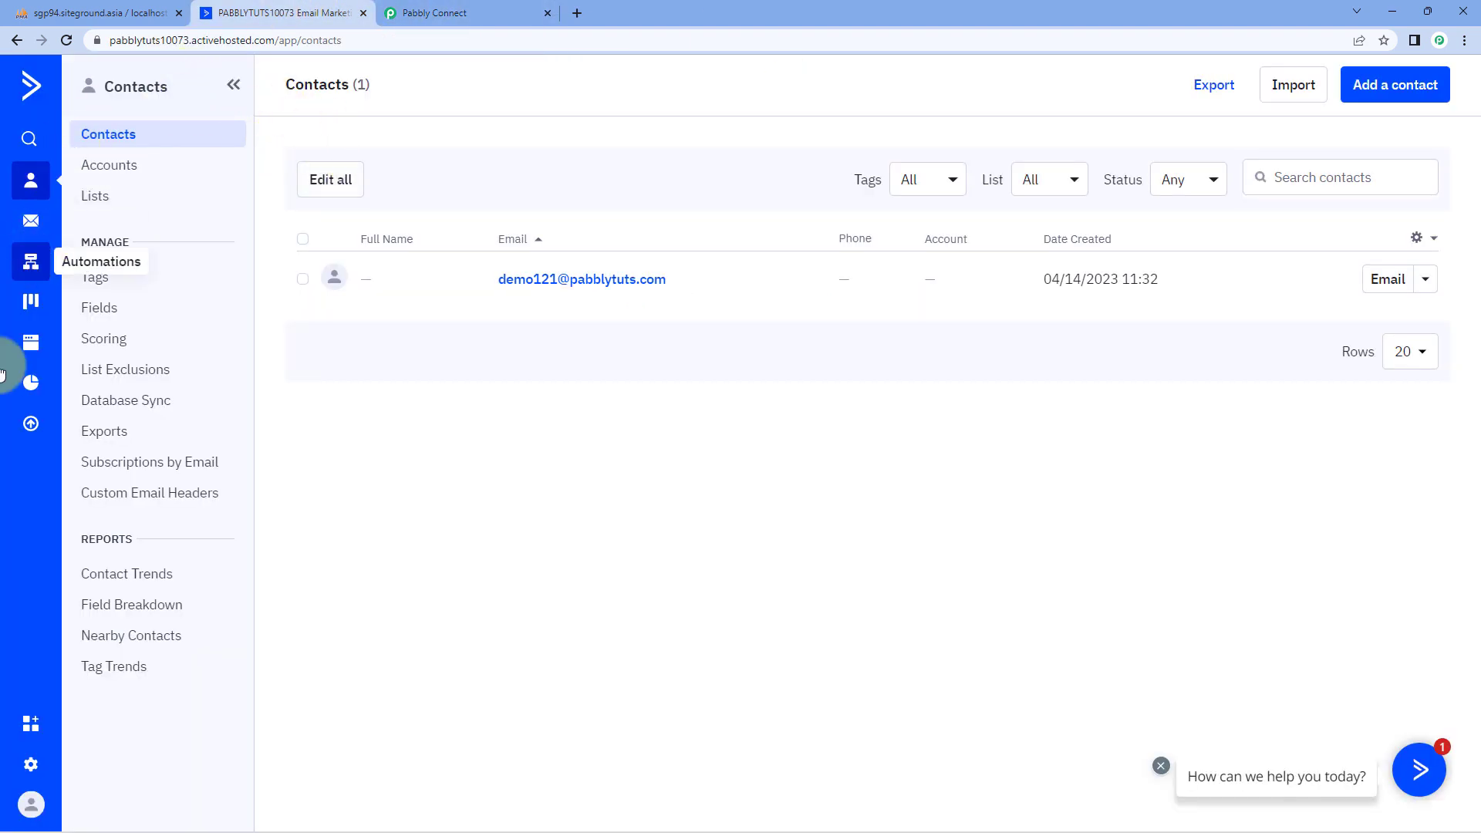
pyautogui.click(31, 764)
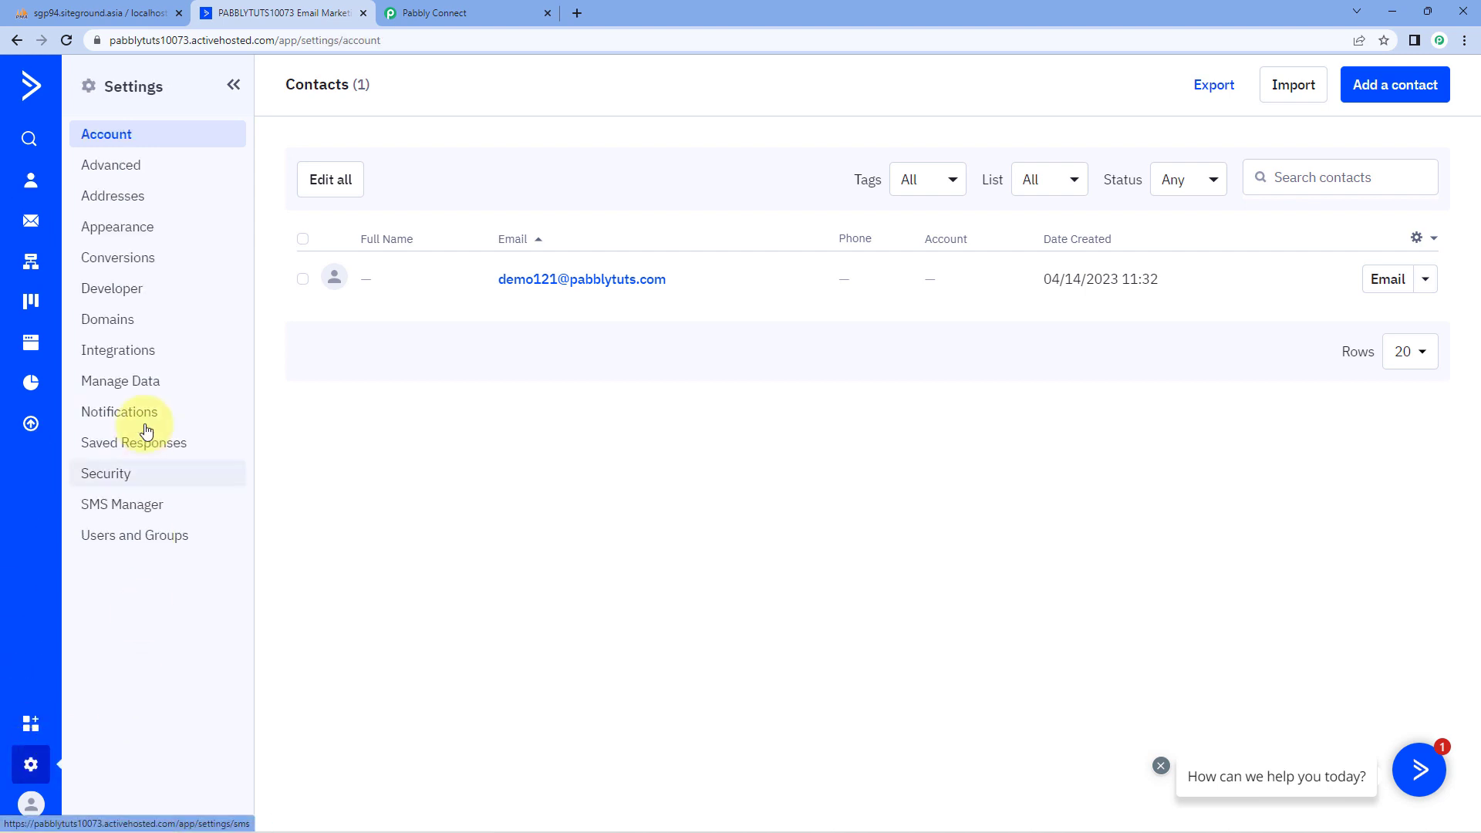
pyautogui.click(135, 291)
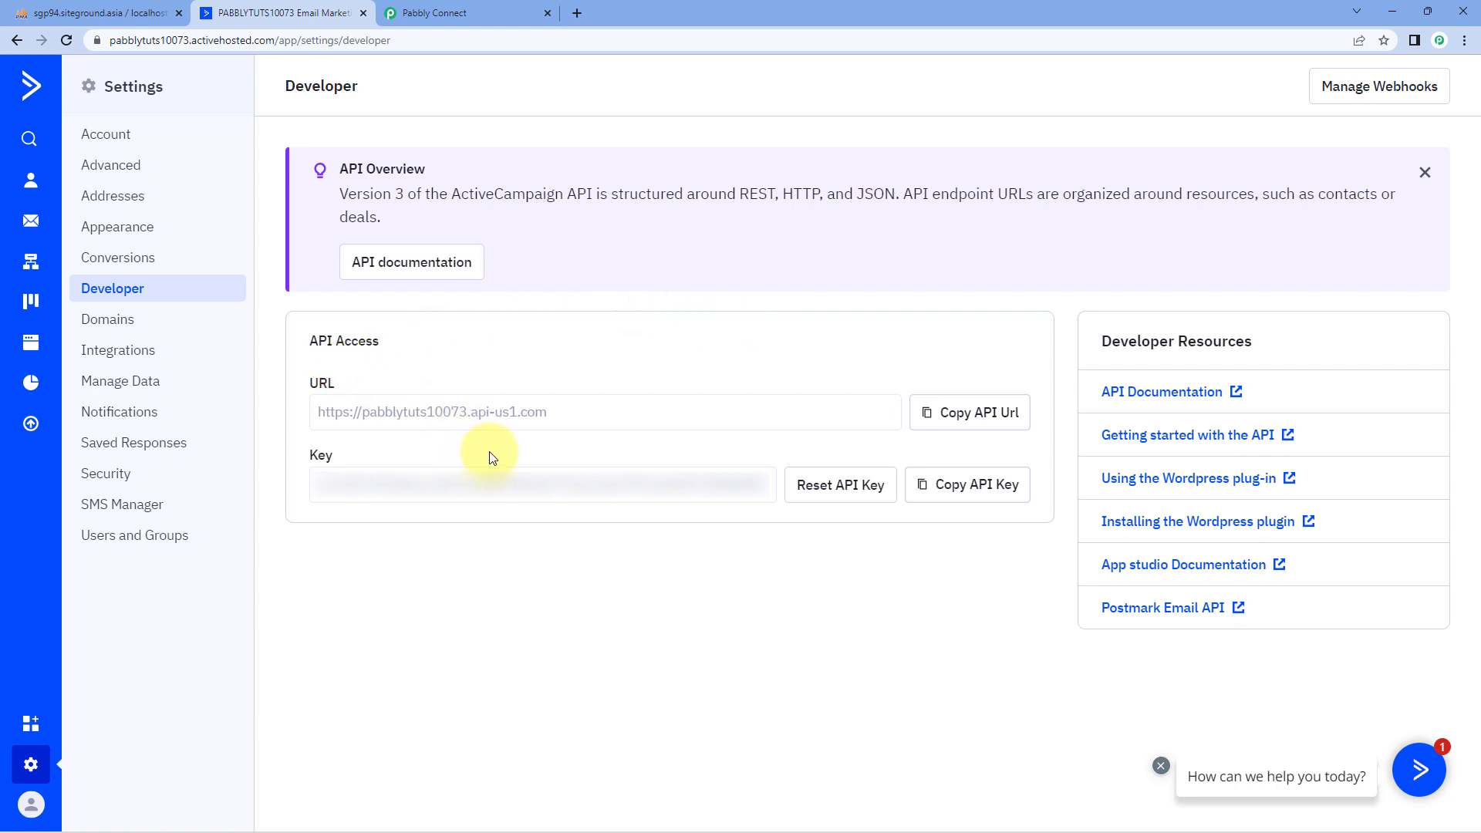
pyautogui.click(964, 494)
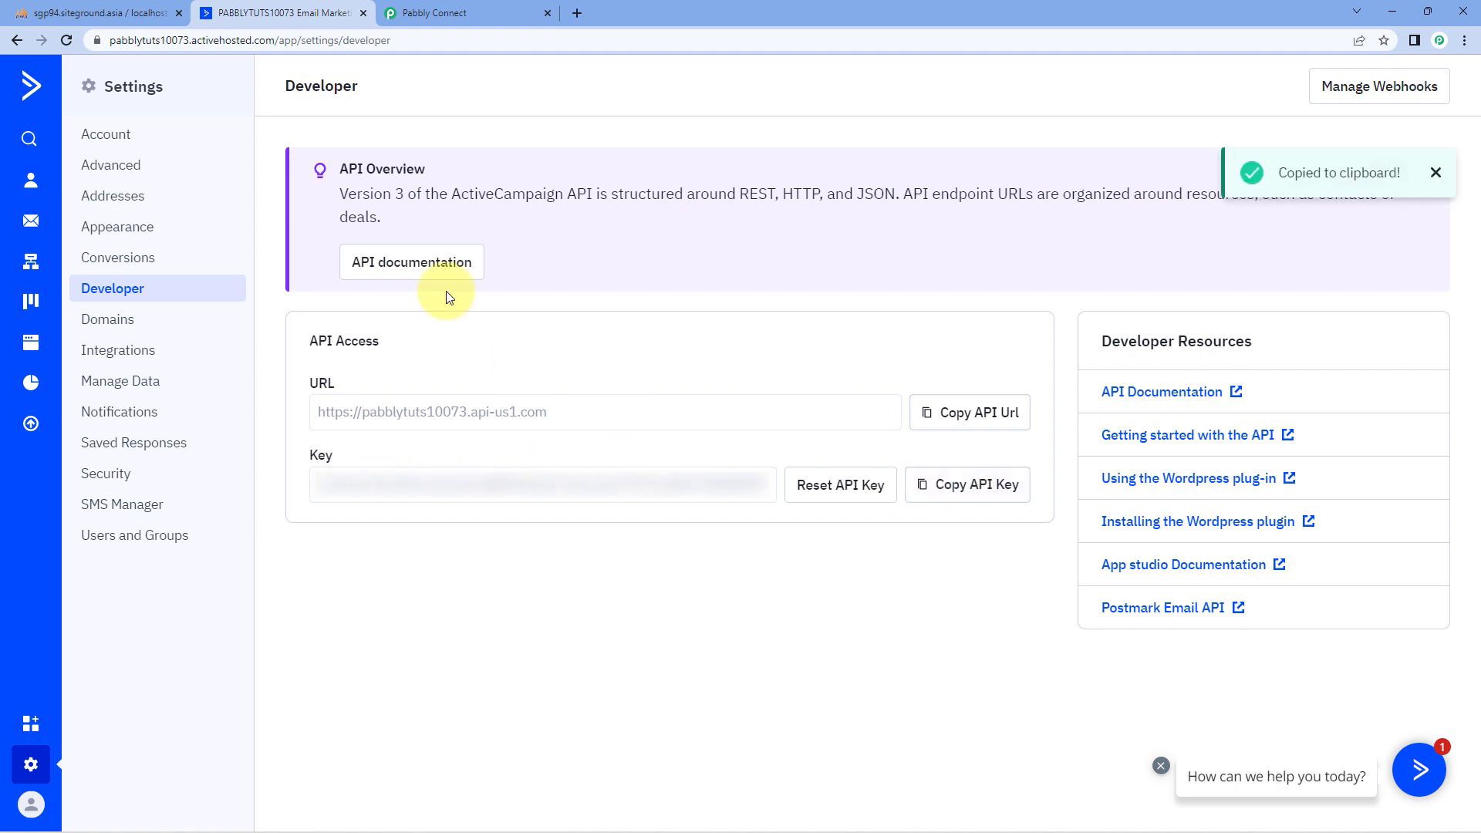
pyautogui.click(466, 9)
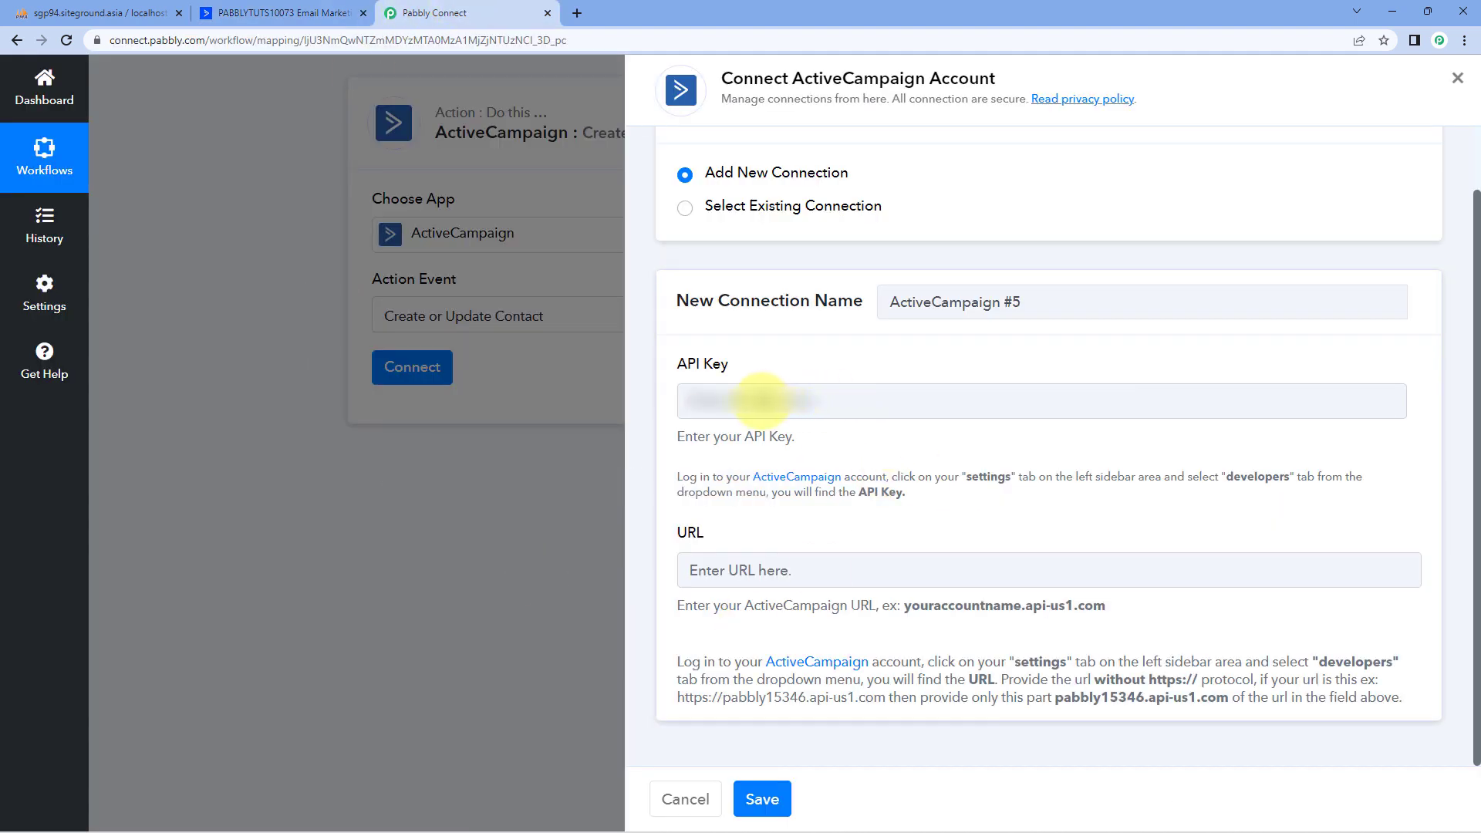
pyautogui.rightClick(781, 398)
pyautogui.click(803, 527)
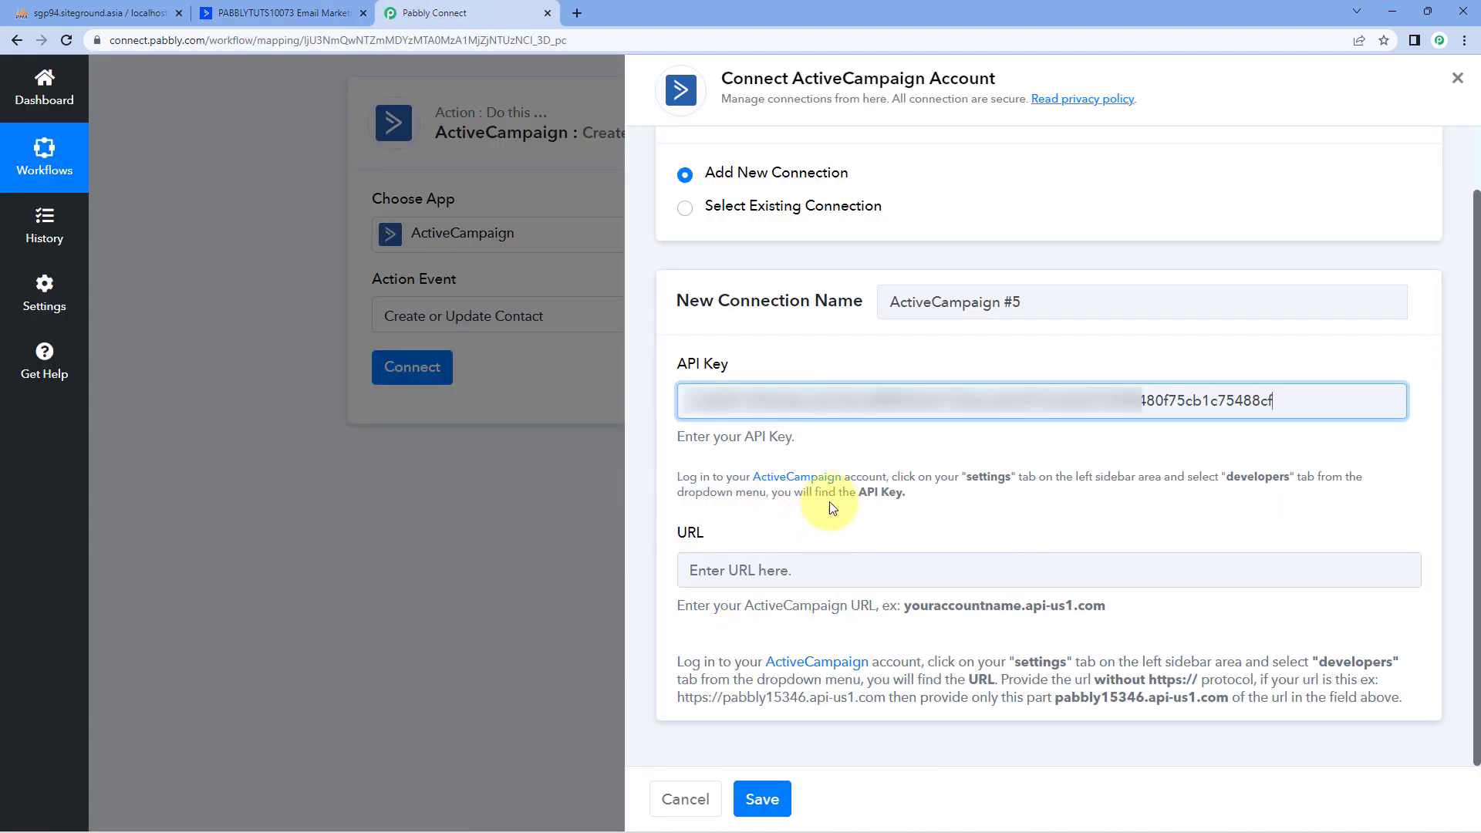
# Copy the API URL from ActiveCampaign's developer settings into the URL field of the Pabbly Connect connection.
pyautogui.click(281, 12)
pyautogui.click(969, 413)
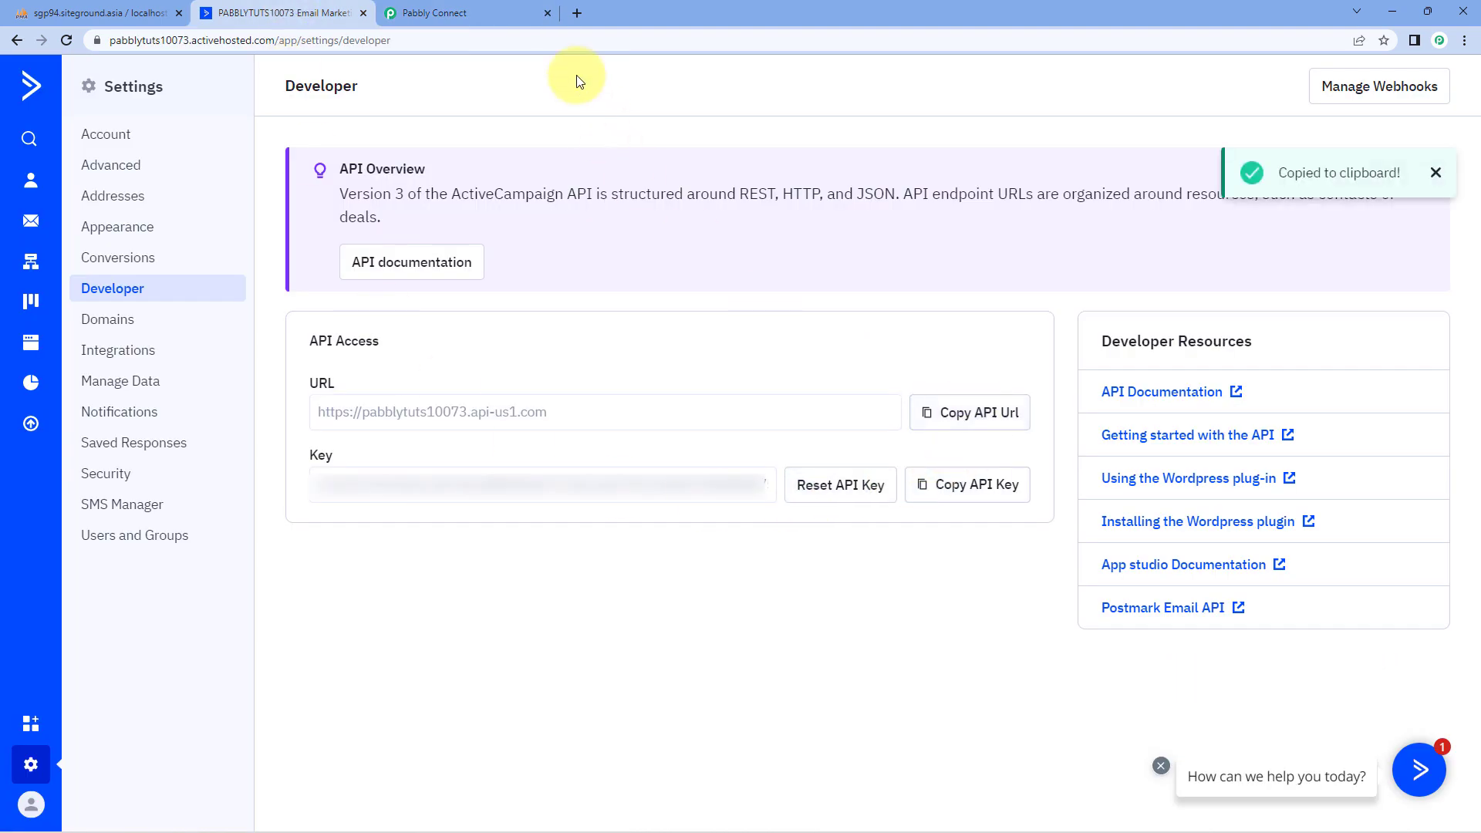
pyautogui.click(505, 15)
pyautogui.click(780, 570)
pyautogui.rightClick(771, 570)
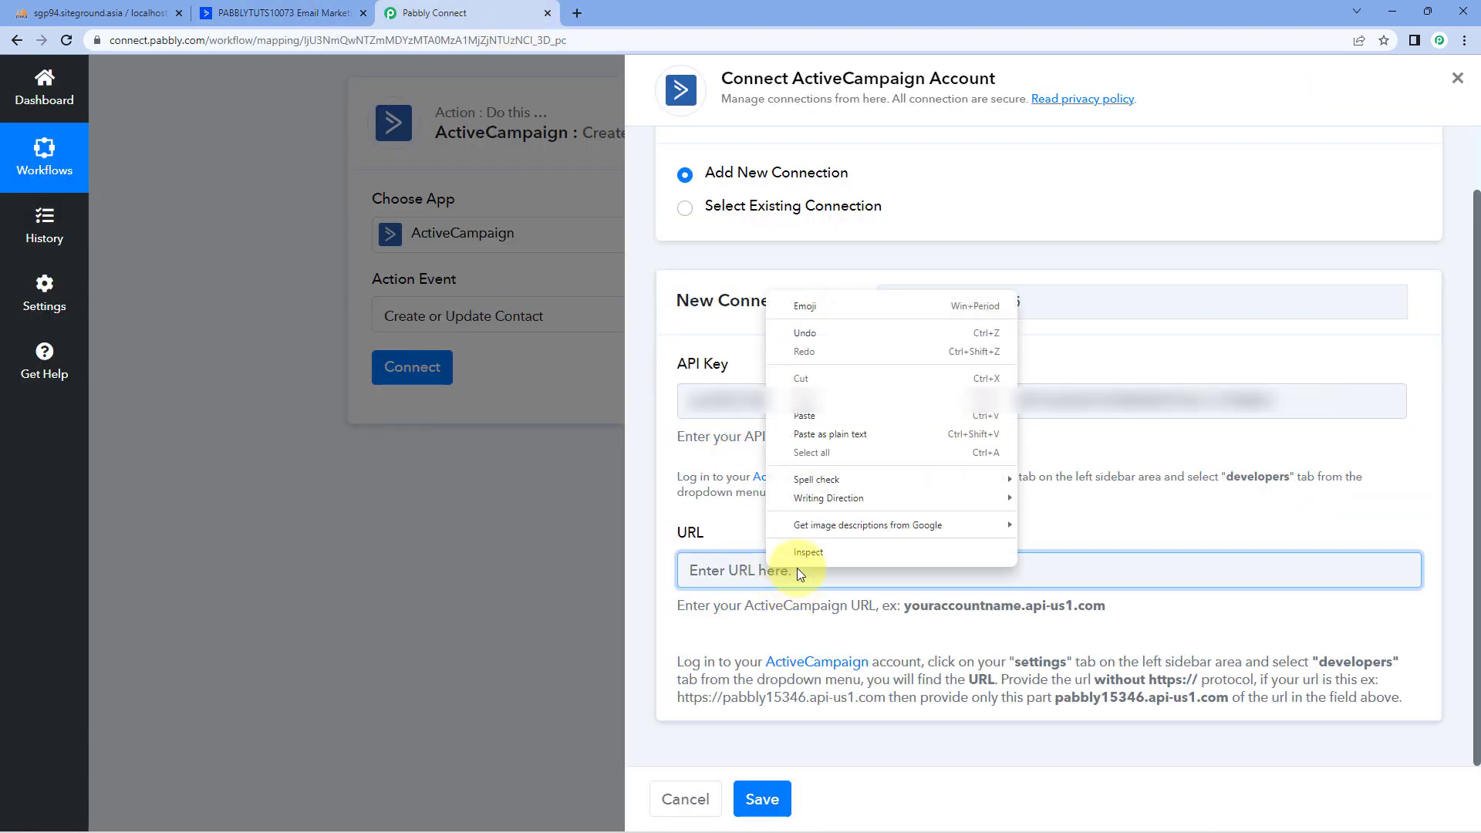
pyautogui.click(802, 415)
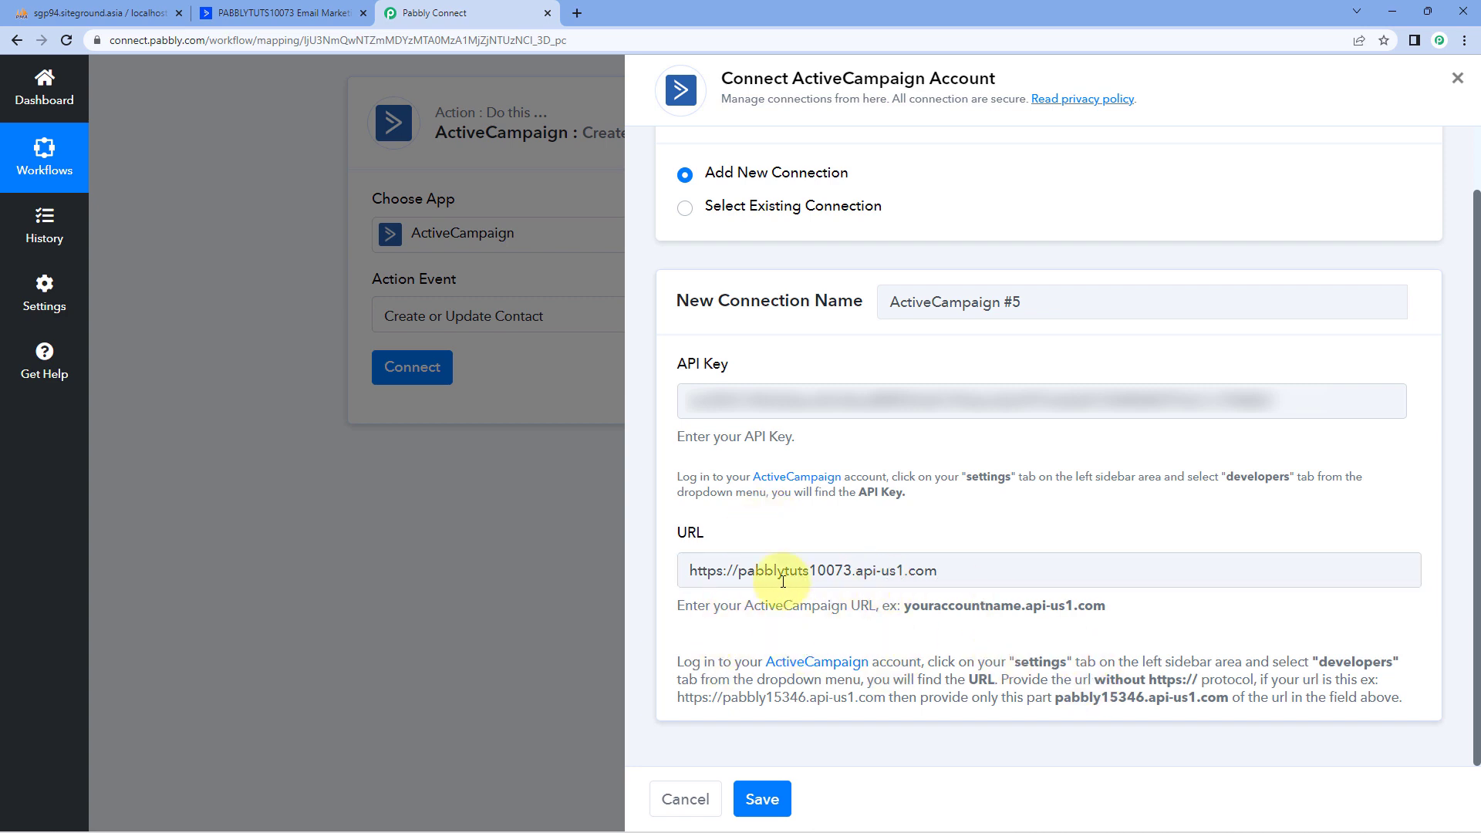
pyautogui.moveTo(738, 573); pyautogui.dragTo(688, 571)
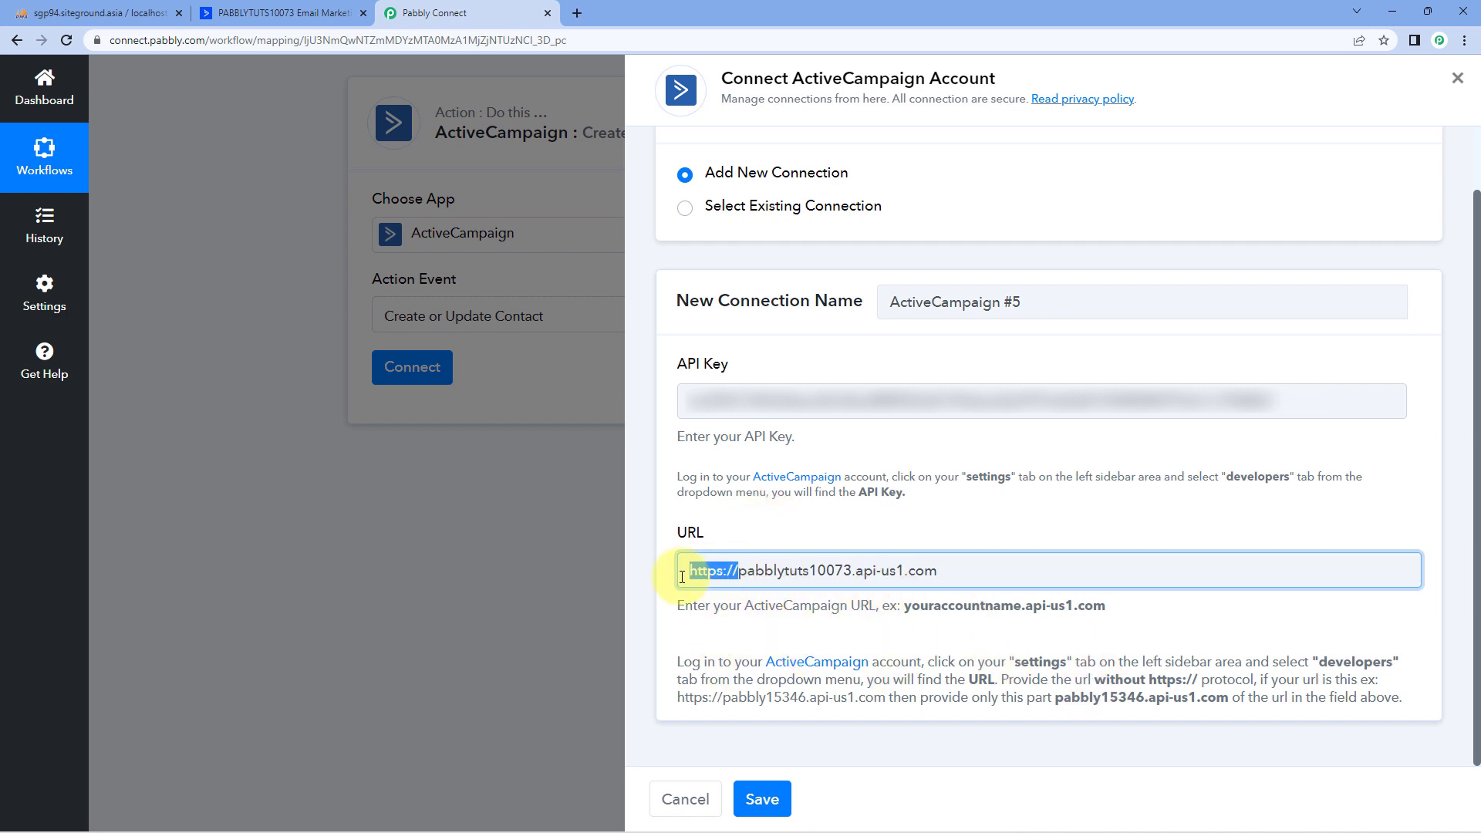
pyautogui.press('BackSpace')
pyautogui.click(721, 519)
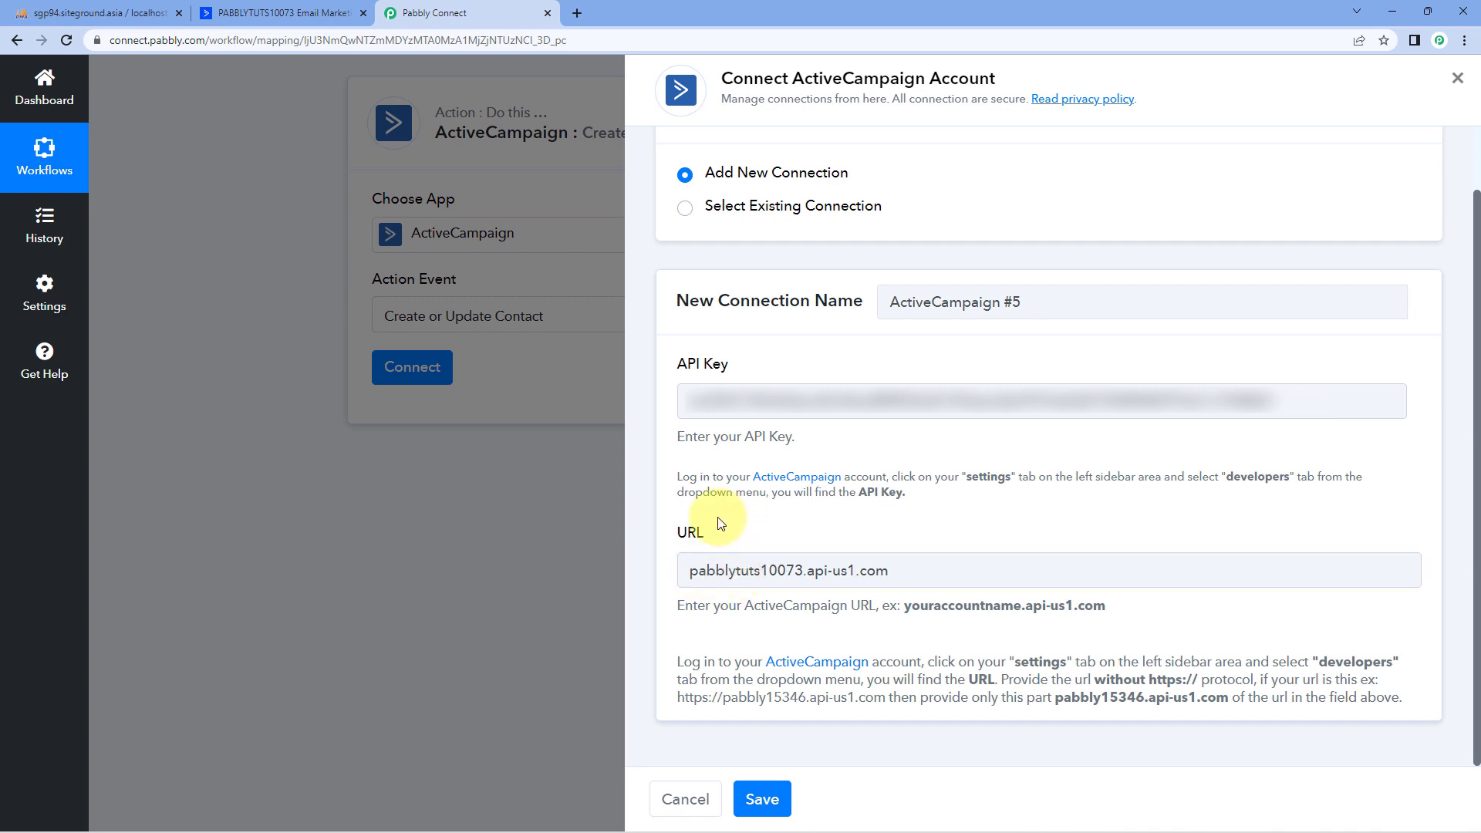
pyautogui.click(761, 800)
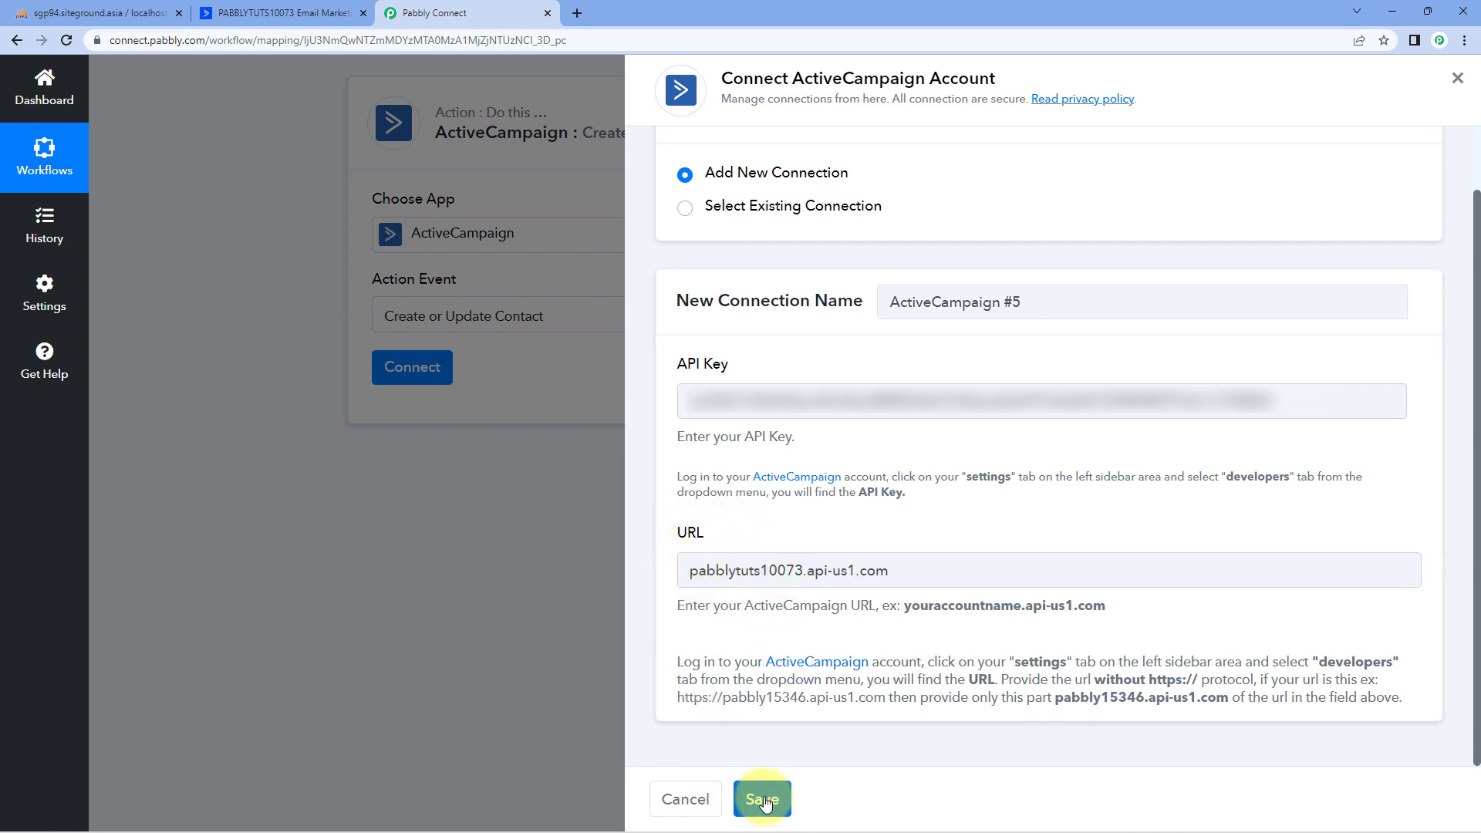
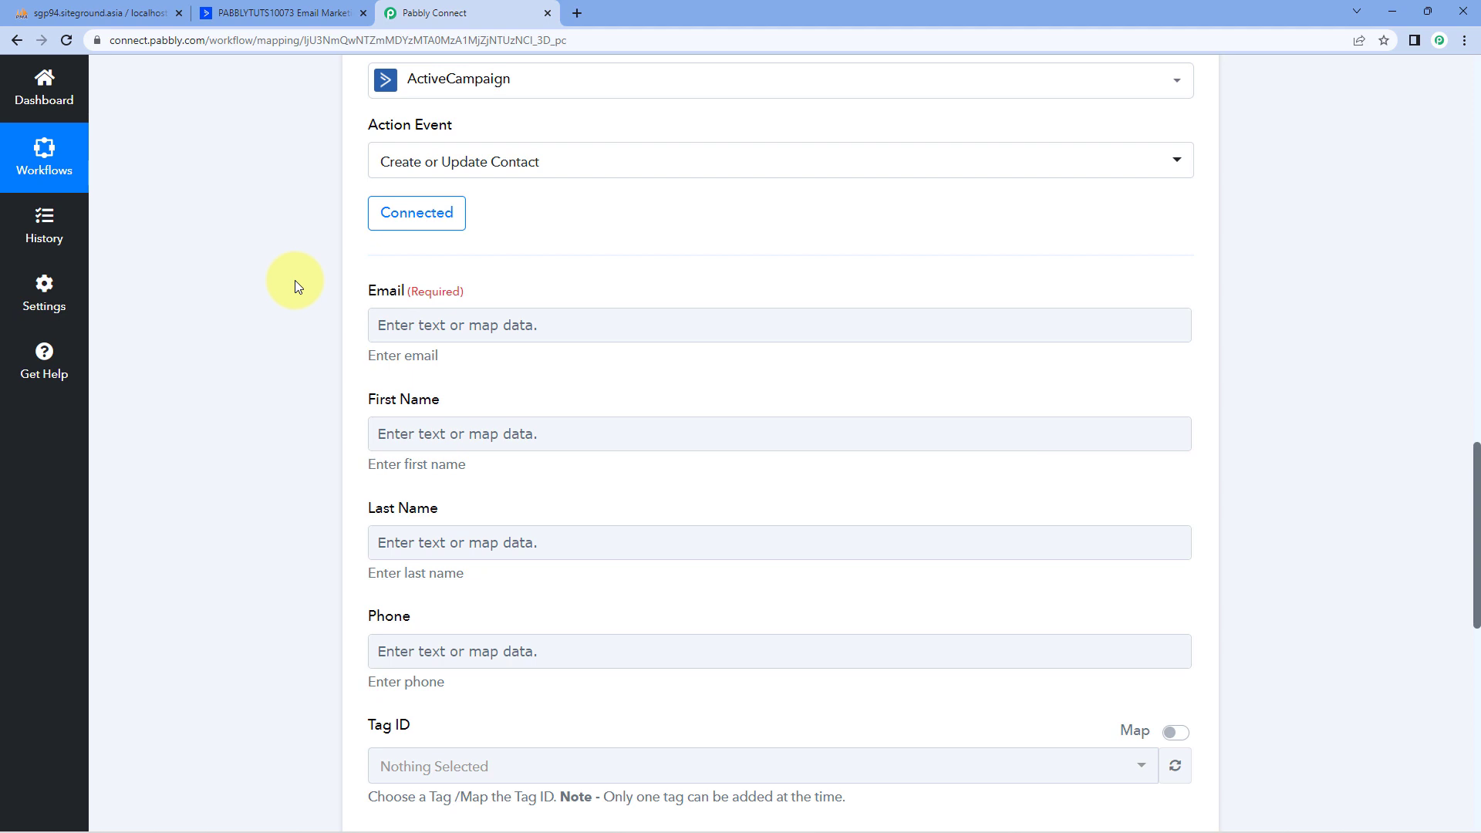
# Examine the Email value in the MySQL trigger's response as the source for the contact's email.
pyautogui.scroll(7, 294, 280)
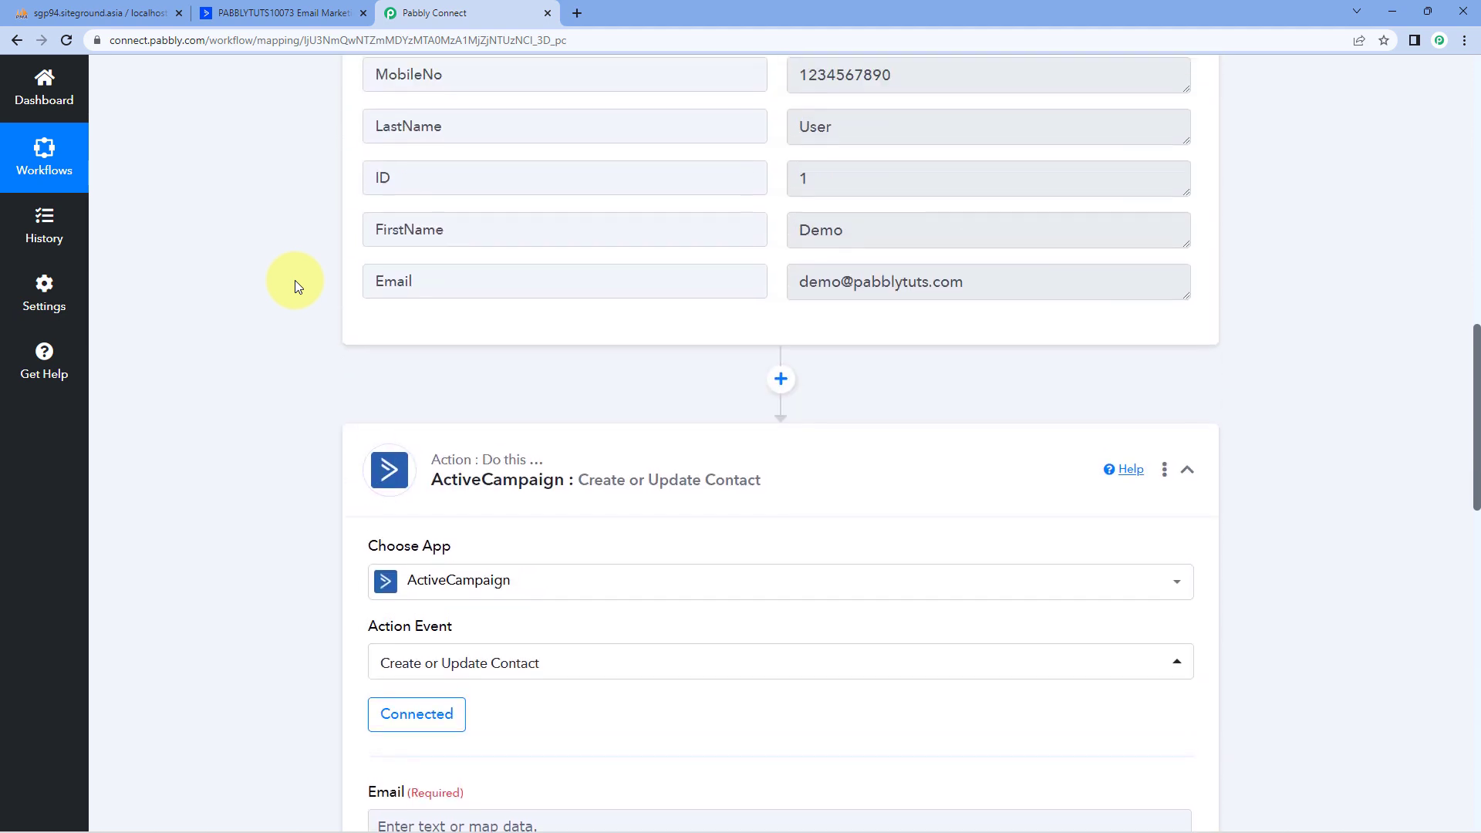
pyautogui.scroll(1, 300, 319)
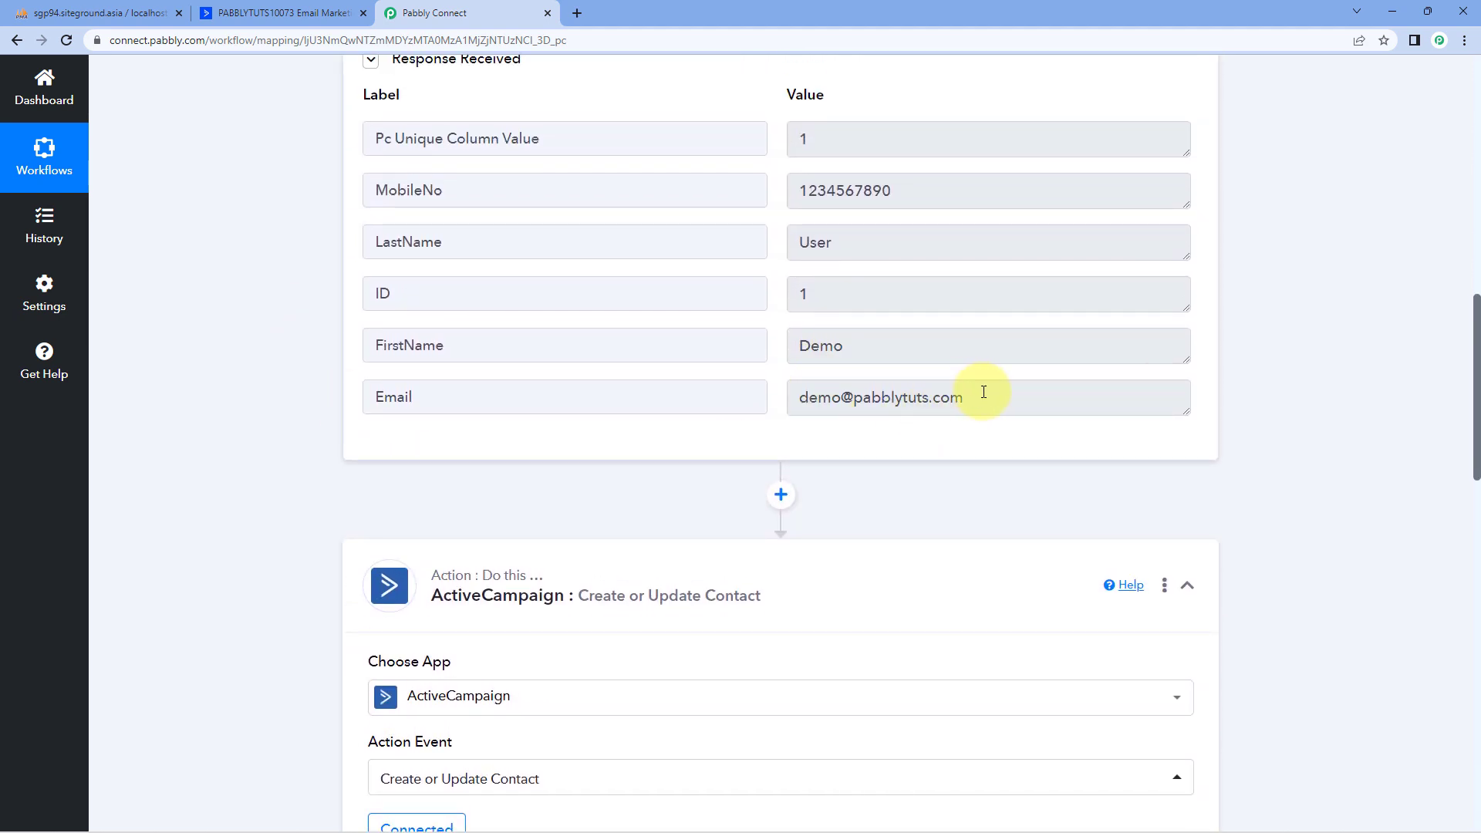
pyautogui.moveTo(984, 392)
pyautogui.mouseDown()
pyautogui.moveTo(780, 397)
pyautogui.moveTo(1006, 397)
pyautogui.mouseUp()
pyautogui.click(761, 370)
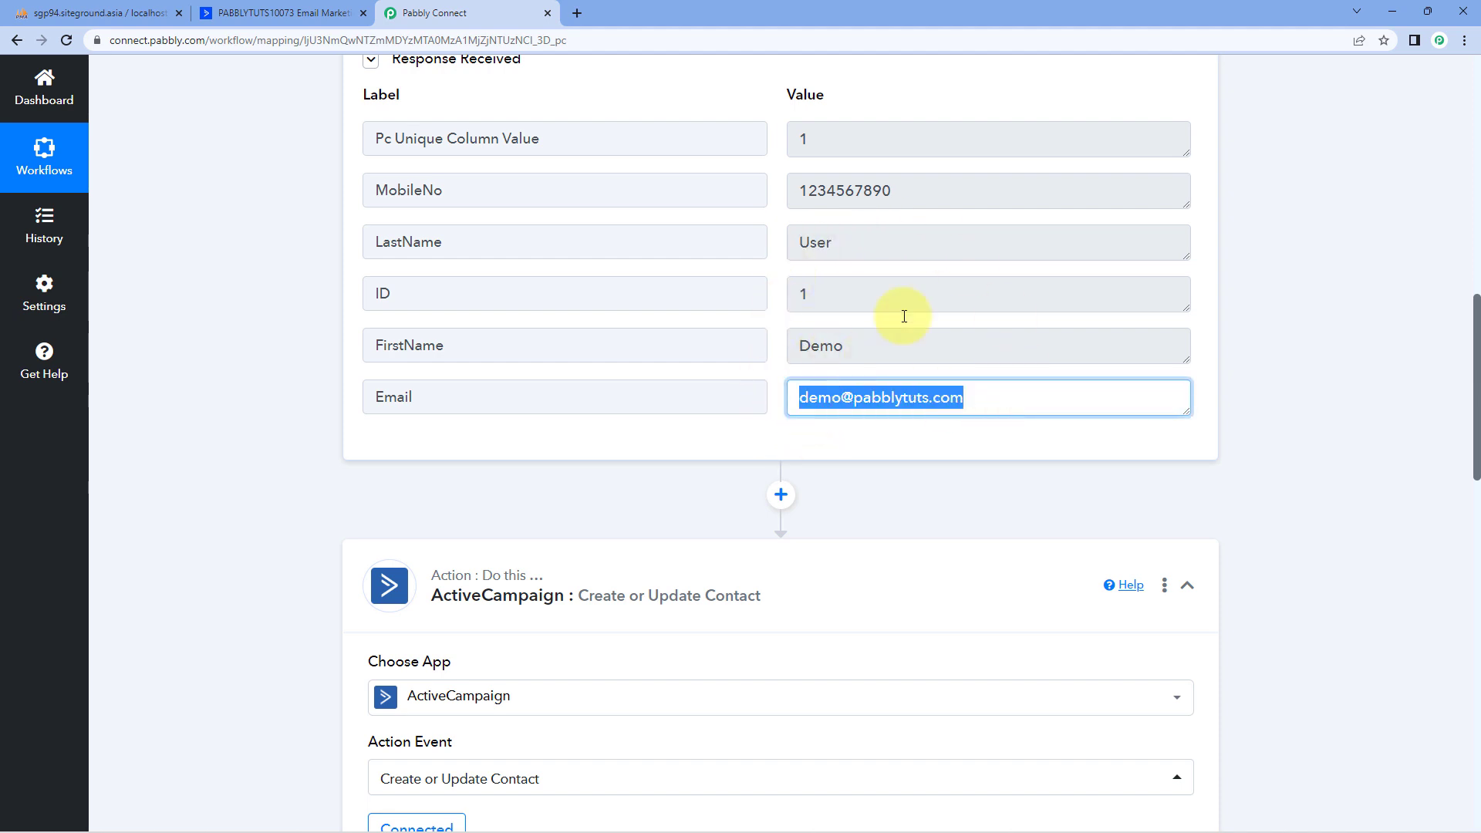
pyautogui.click(777, 372)
pyautogui.moveTo(795, 399); pyautogui.dragTo(983, 398)
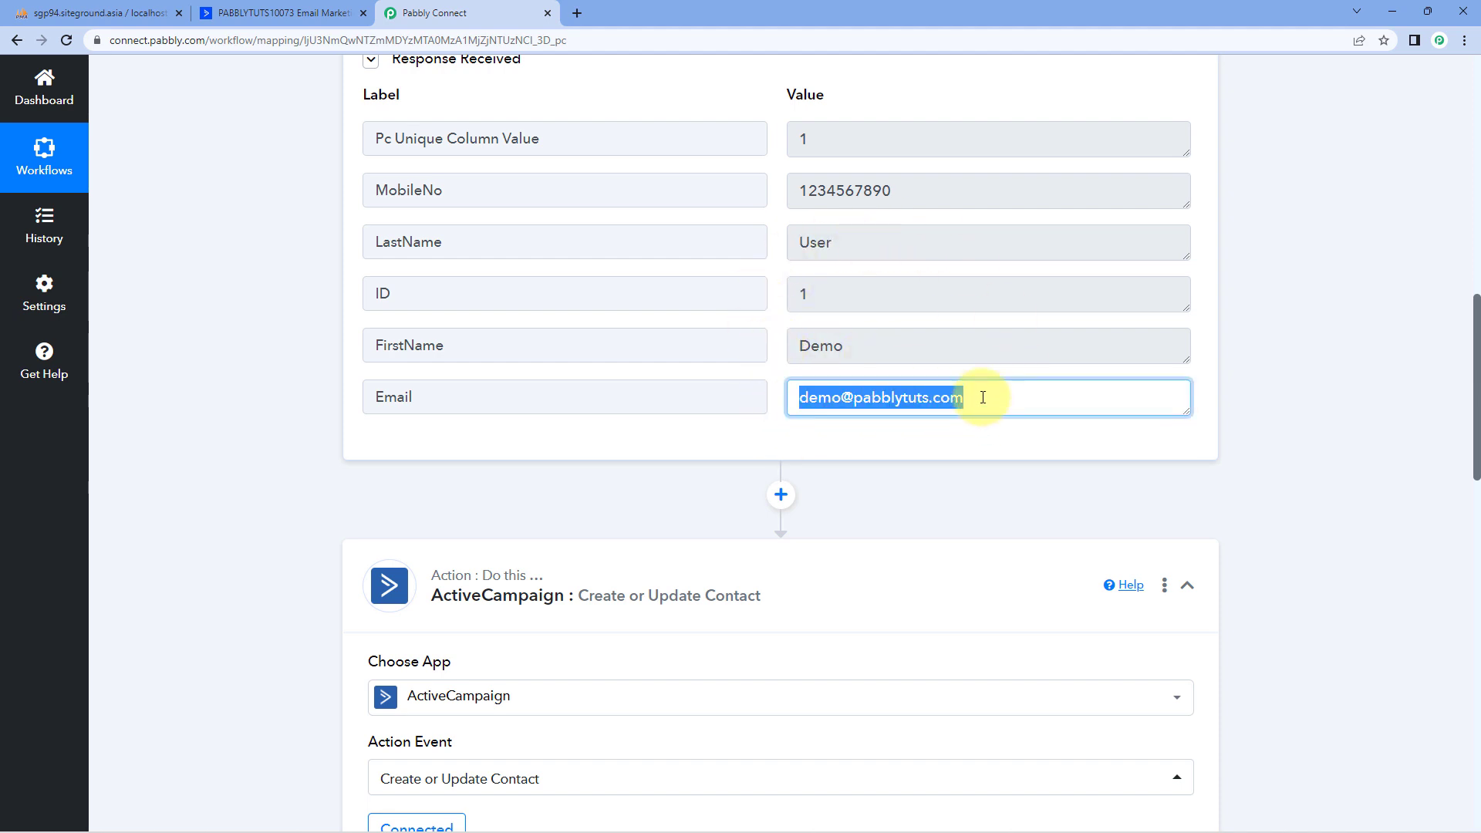
pyautogui.click(949, 396)
pyautogui.scroll(-8, 648, 416)
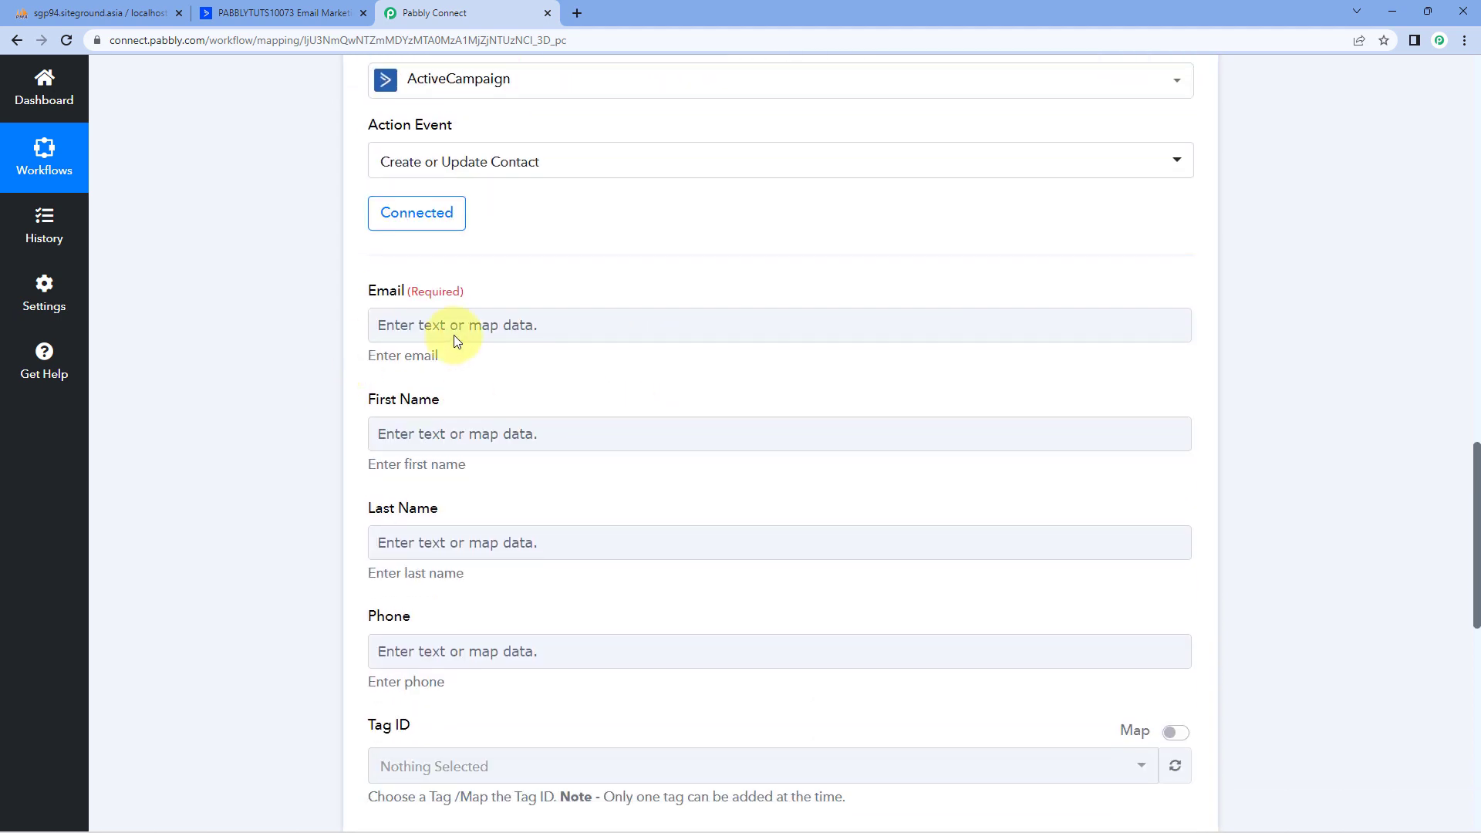
# Map the contact's required Email field to the Email value from the MySQL New Row in a Table step.
pyautogui.click(473, 340)
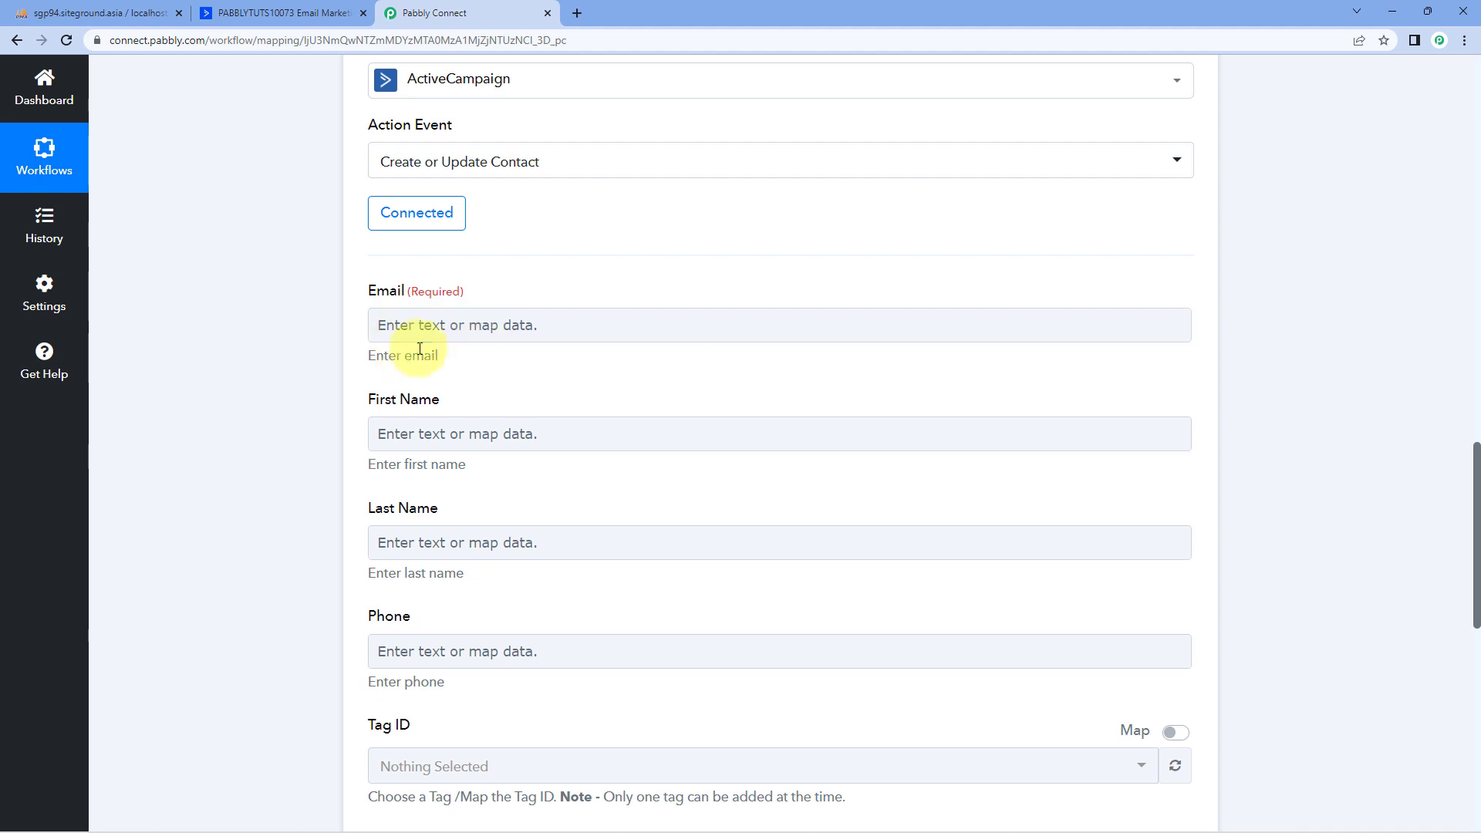
pyautogui.click(418, 322)
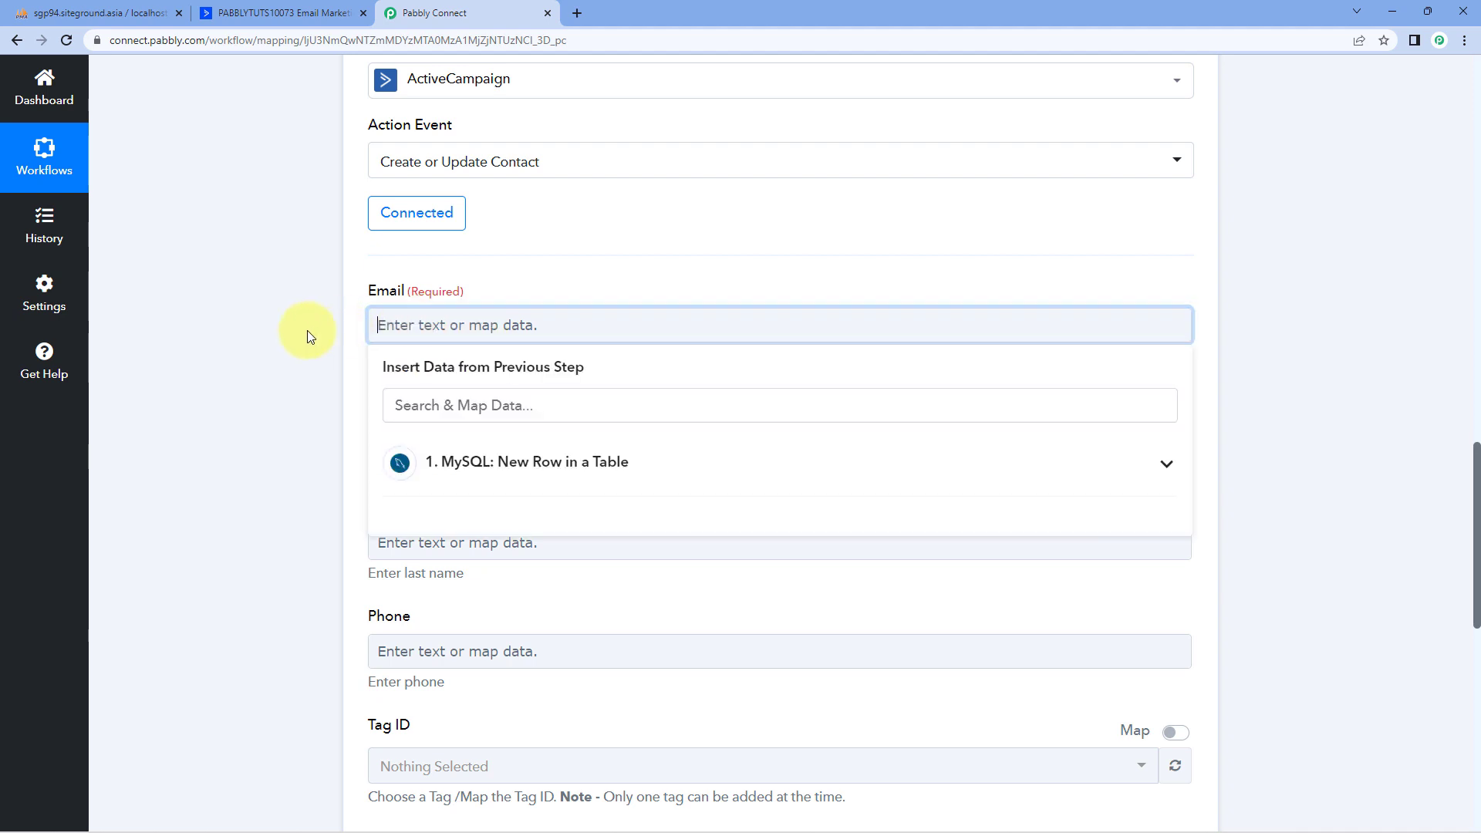
pyautogui.click(639, 465)
pyautogui.scroll(-1, 321, 410)
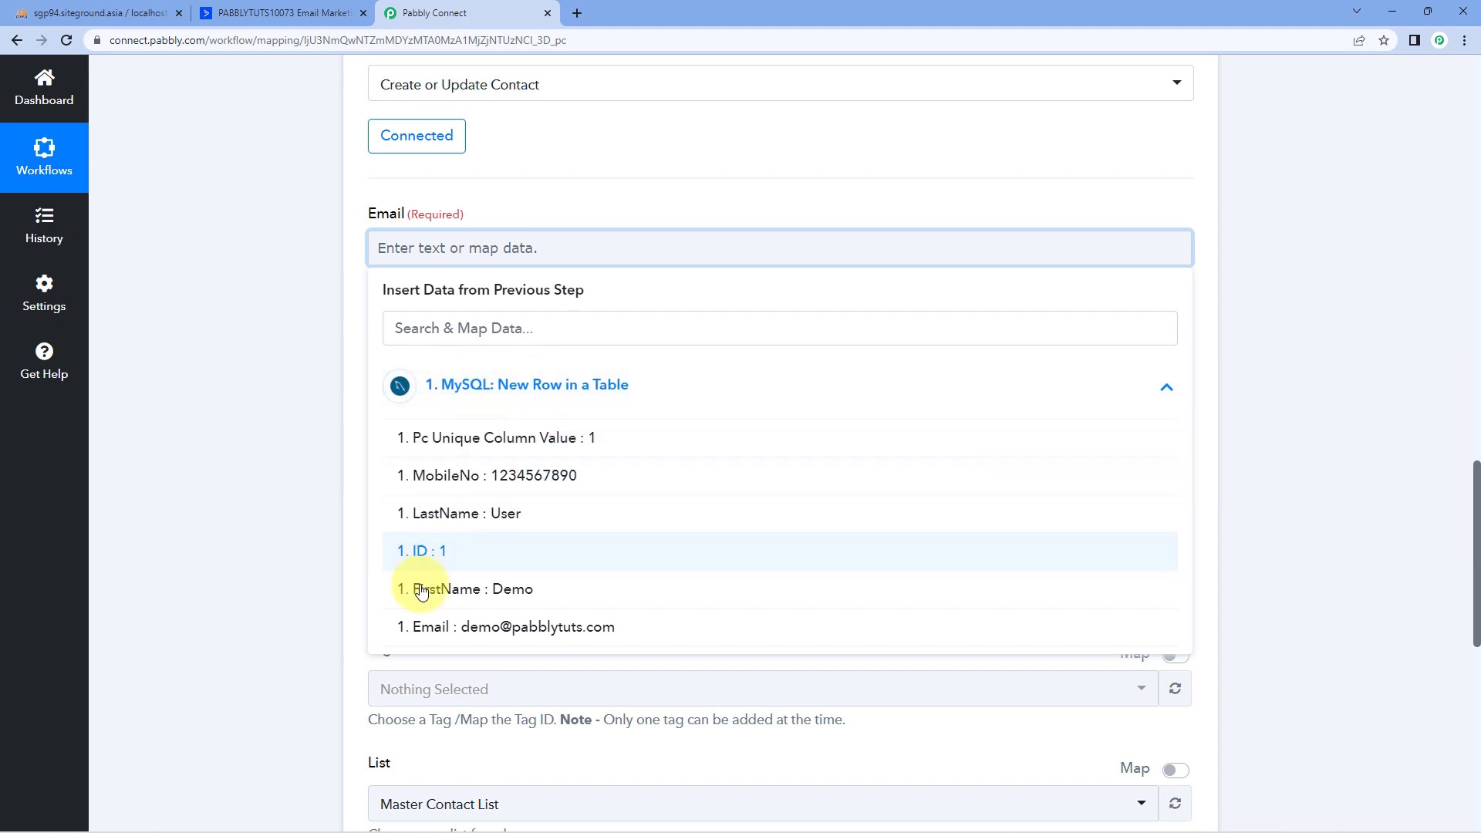
pyautogui.click(542, 629)
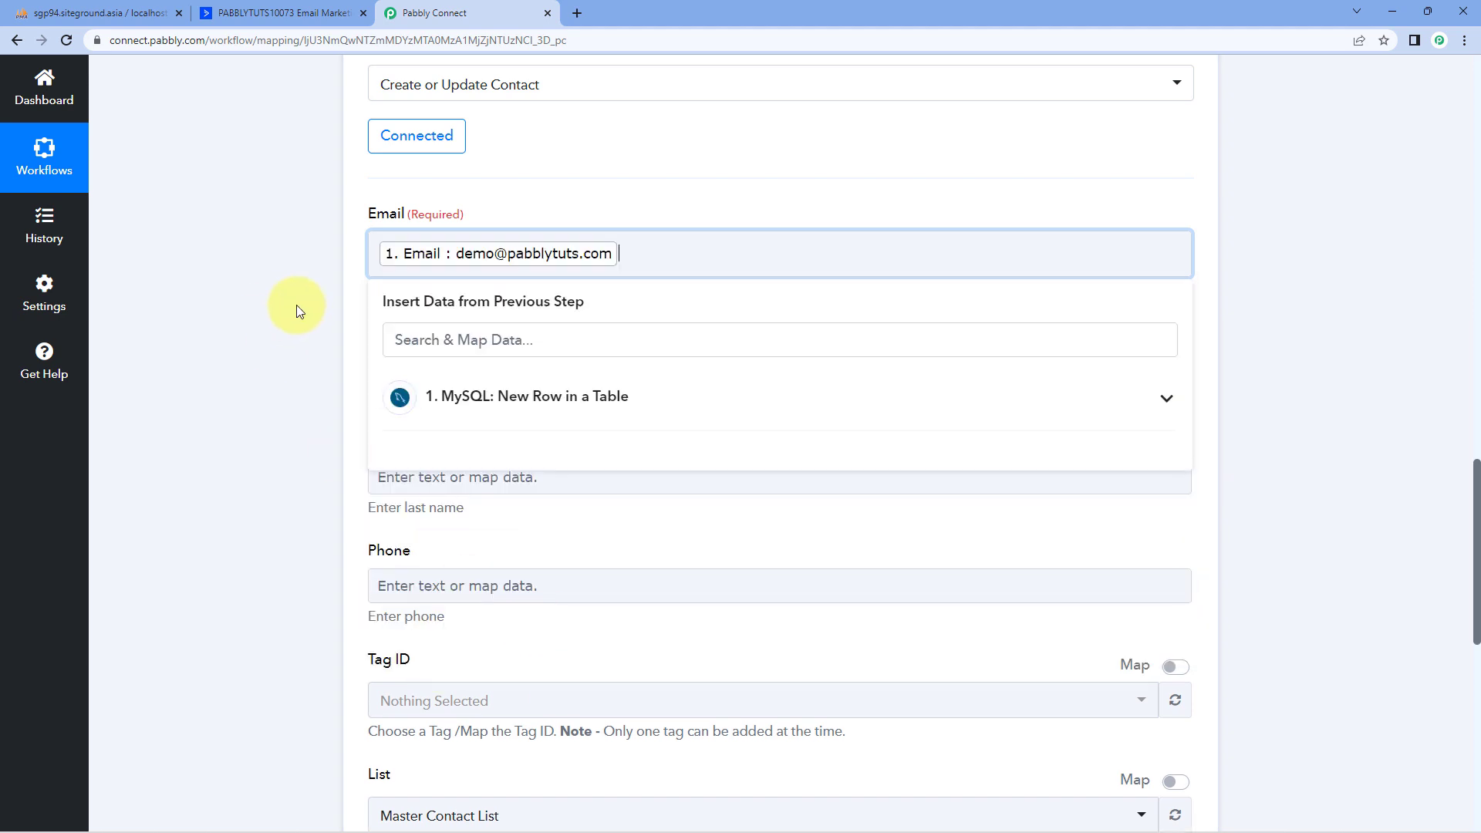
pyautogui.click(298, 304)
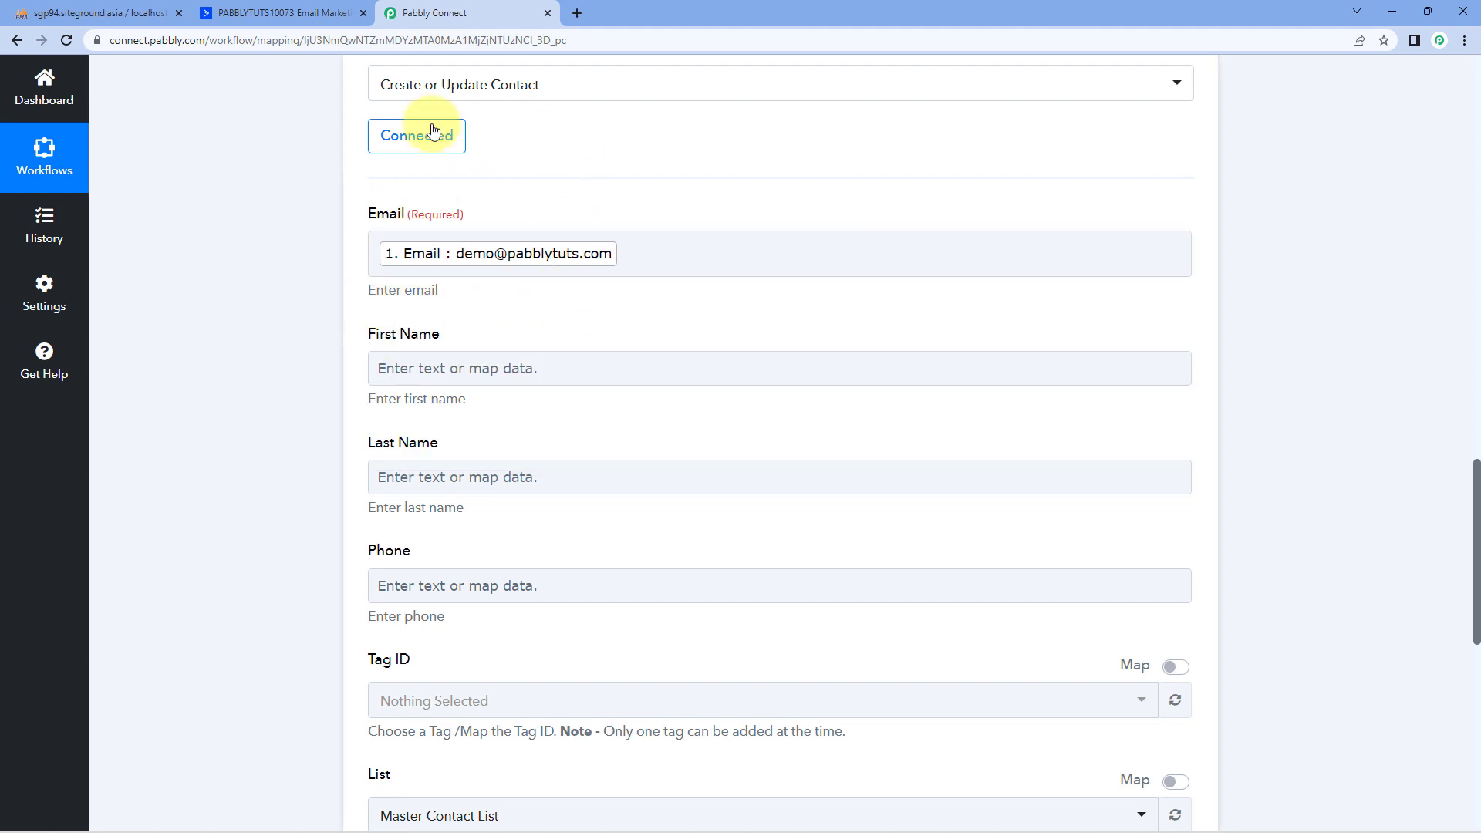
# Examine the FirstName, LastName and MobileNo values in the MySQL trigger's response for the remaining contact fields.
pyautogui.scroll(-1, 331, 247)
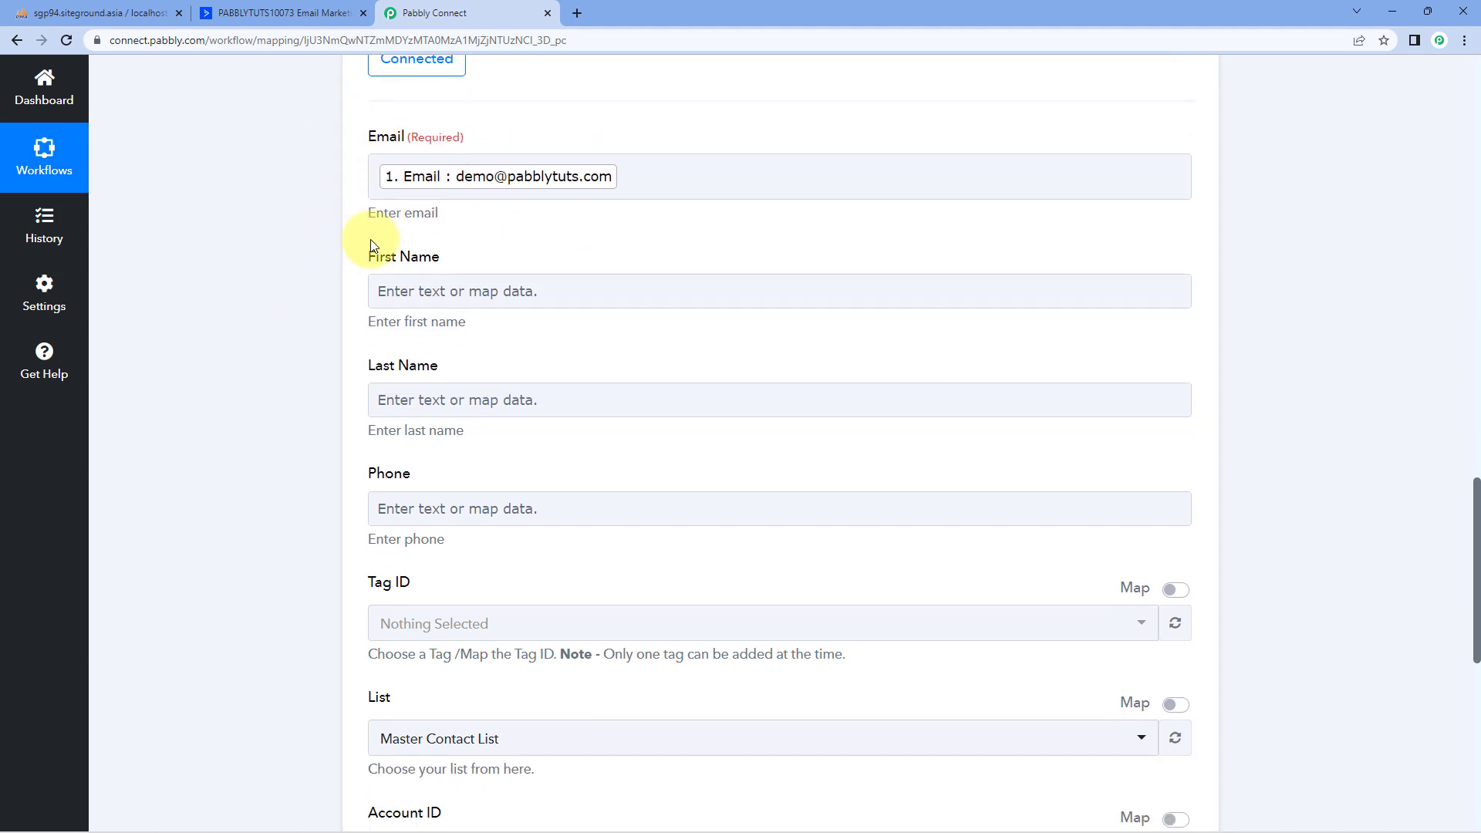
pyautogui.scroll(10, 510, 260)
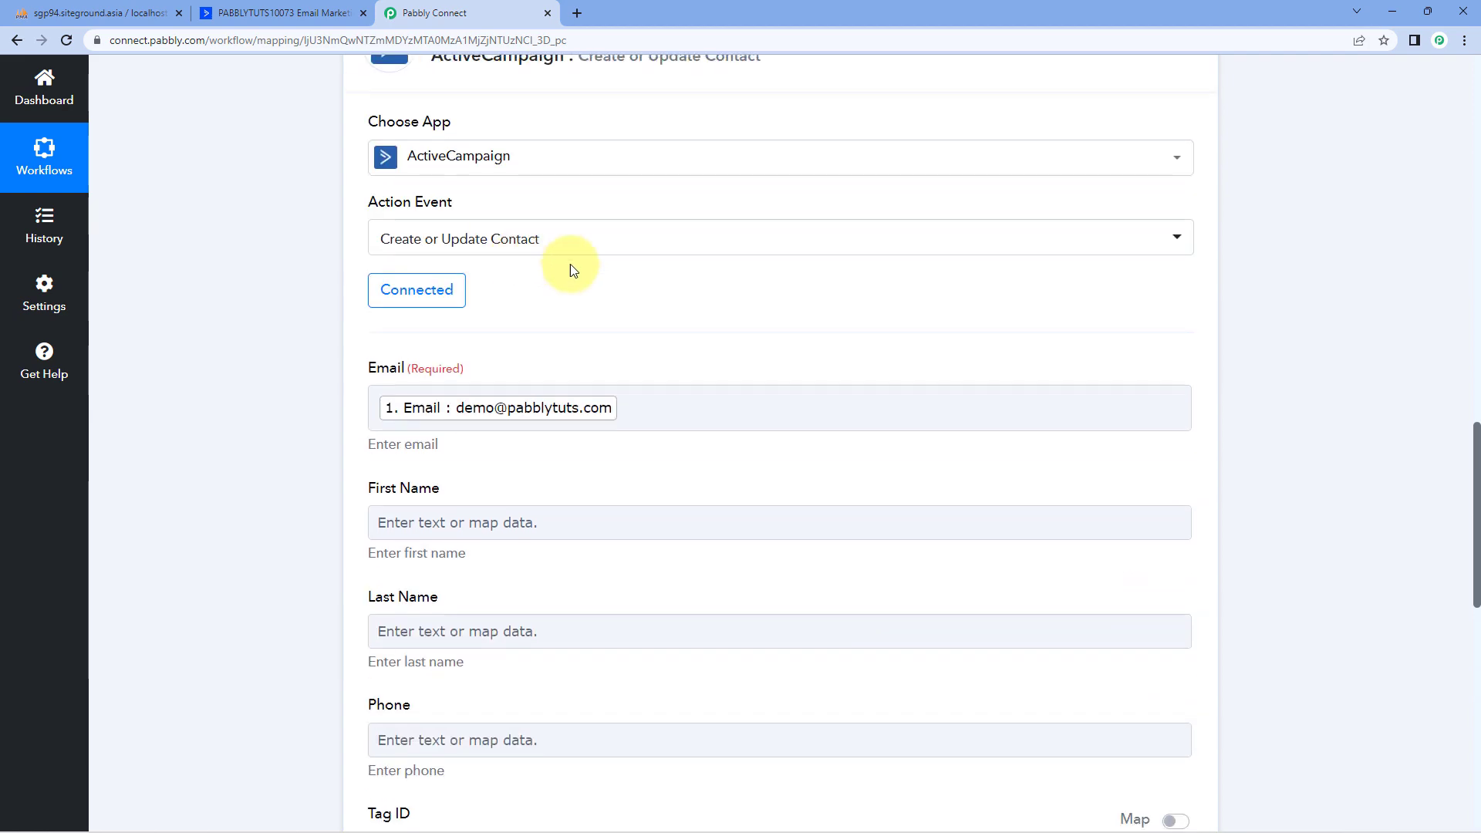
pyautogui.click(861, 424)
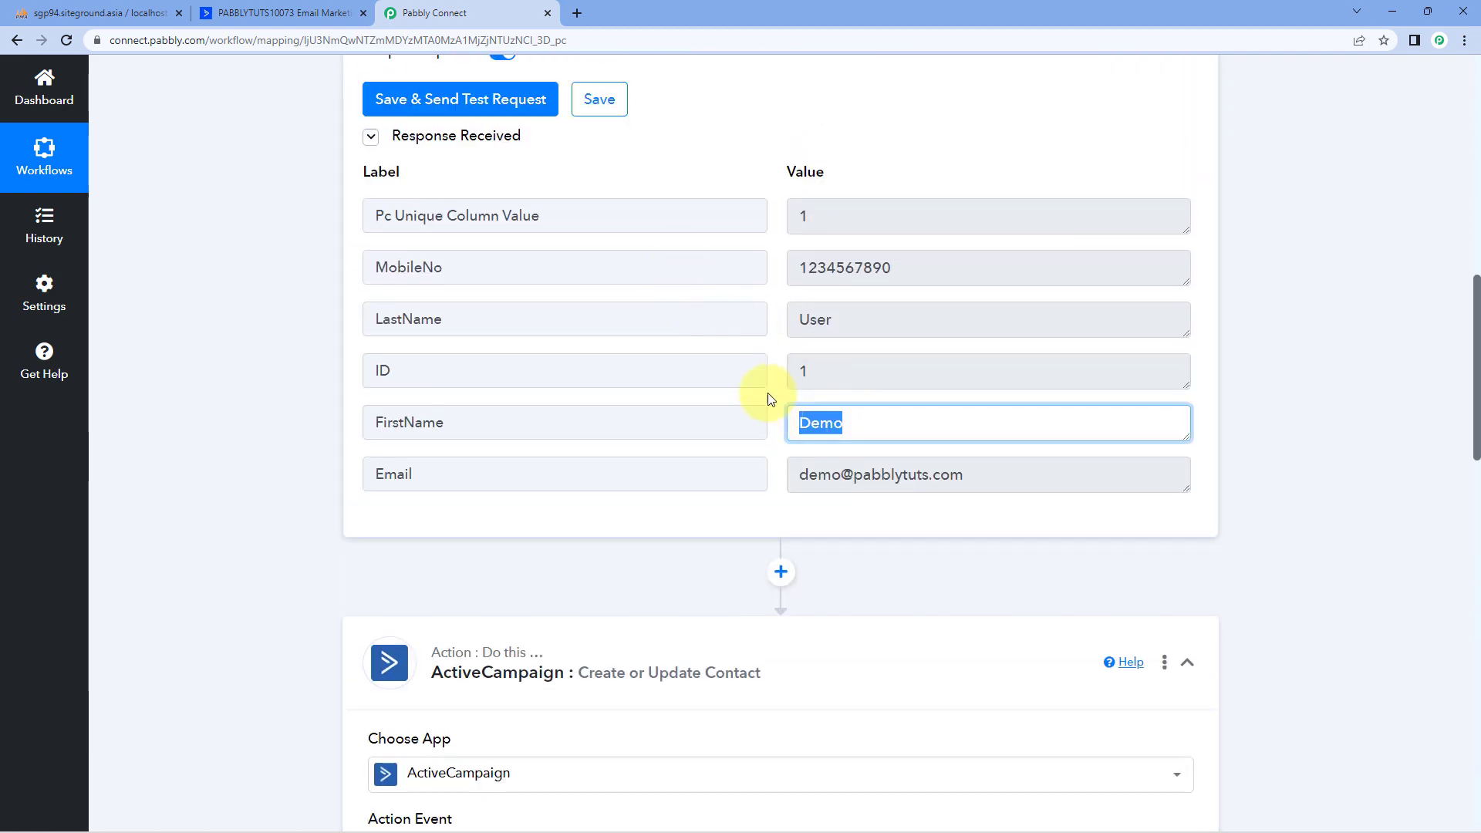
pyautogui.click(820, 320)
pyautogui.click(883, 275)
pyautogui.click(774, 279)
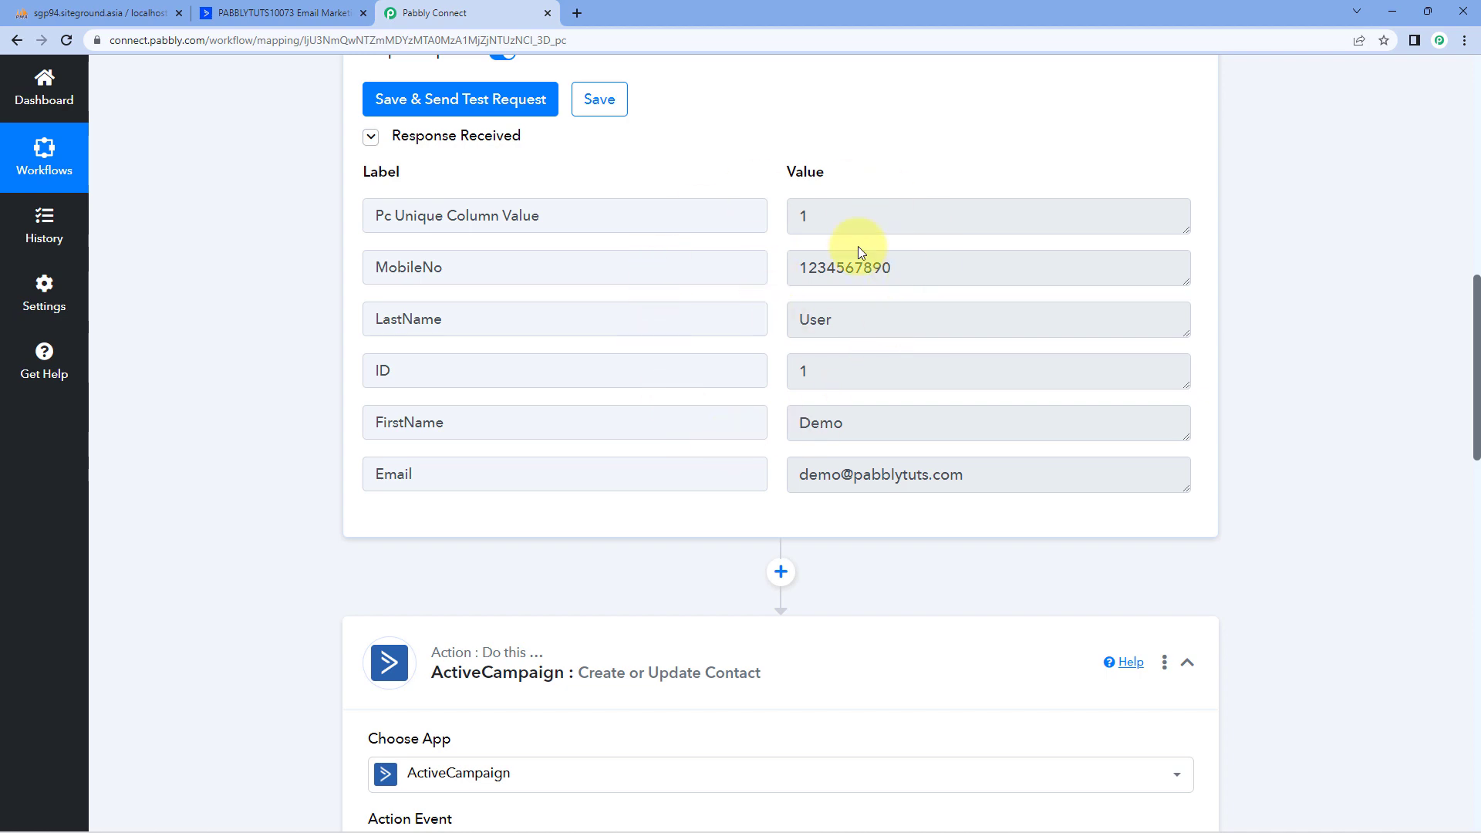
pyautogui.scroll(-10, 276, 327)
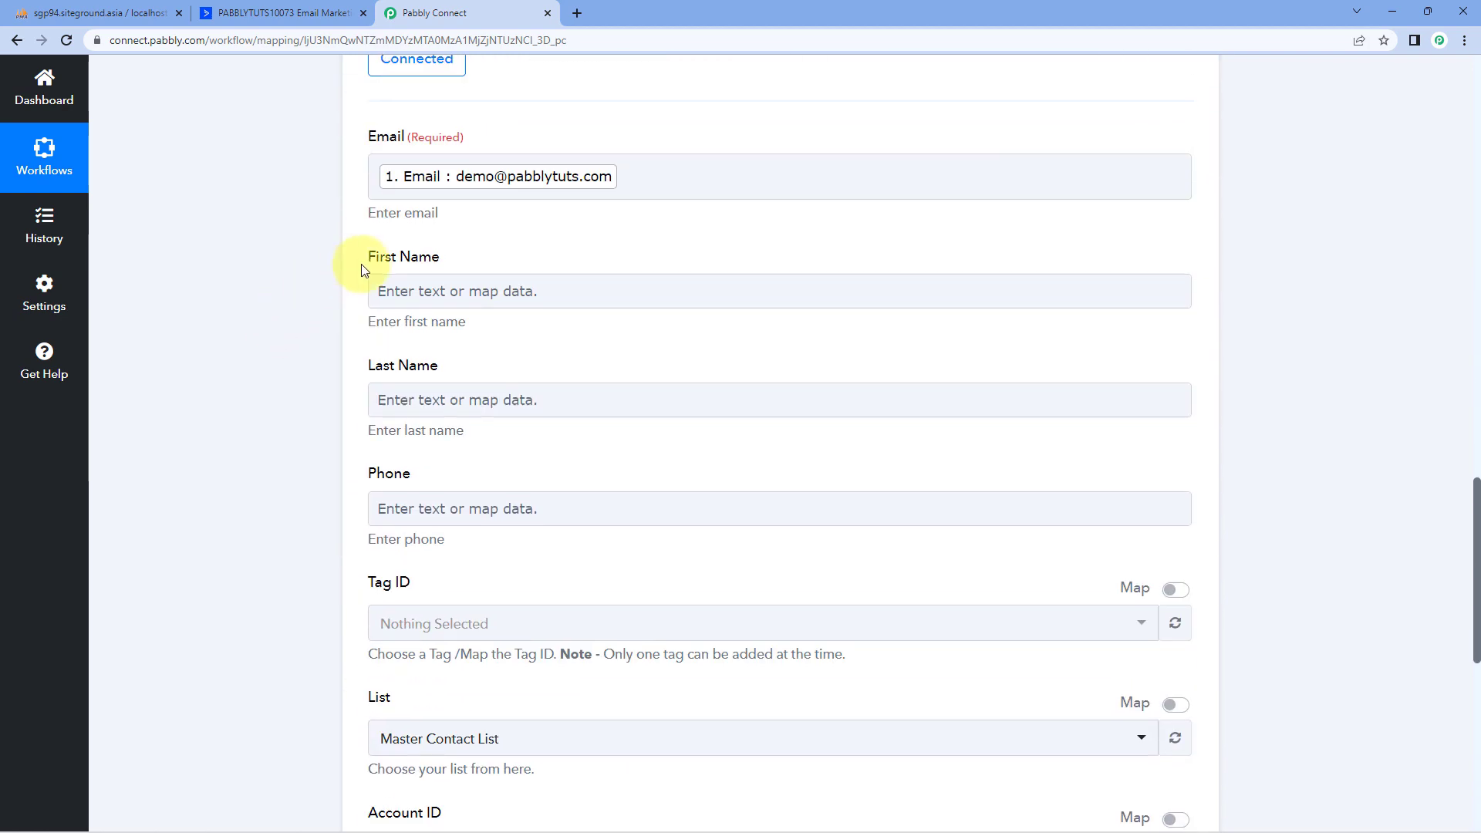
# Map the contact's First Name field to the FirstName value from the MySQL New Row in a Table step.
pyautogui.scroll(-1, 270, 280)
pyautogui.click(407, 216)
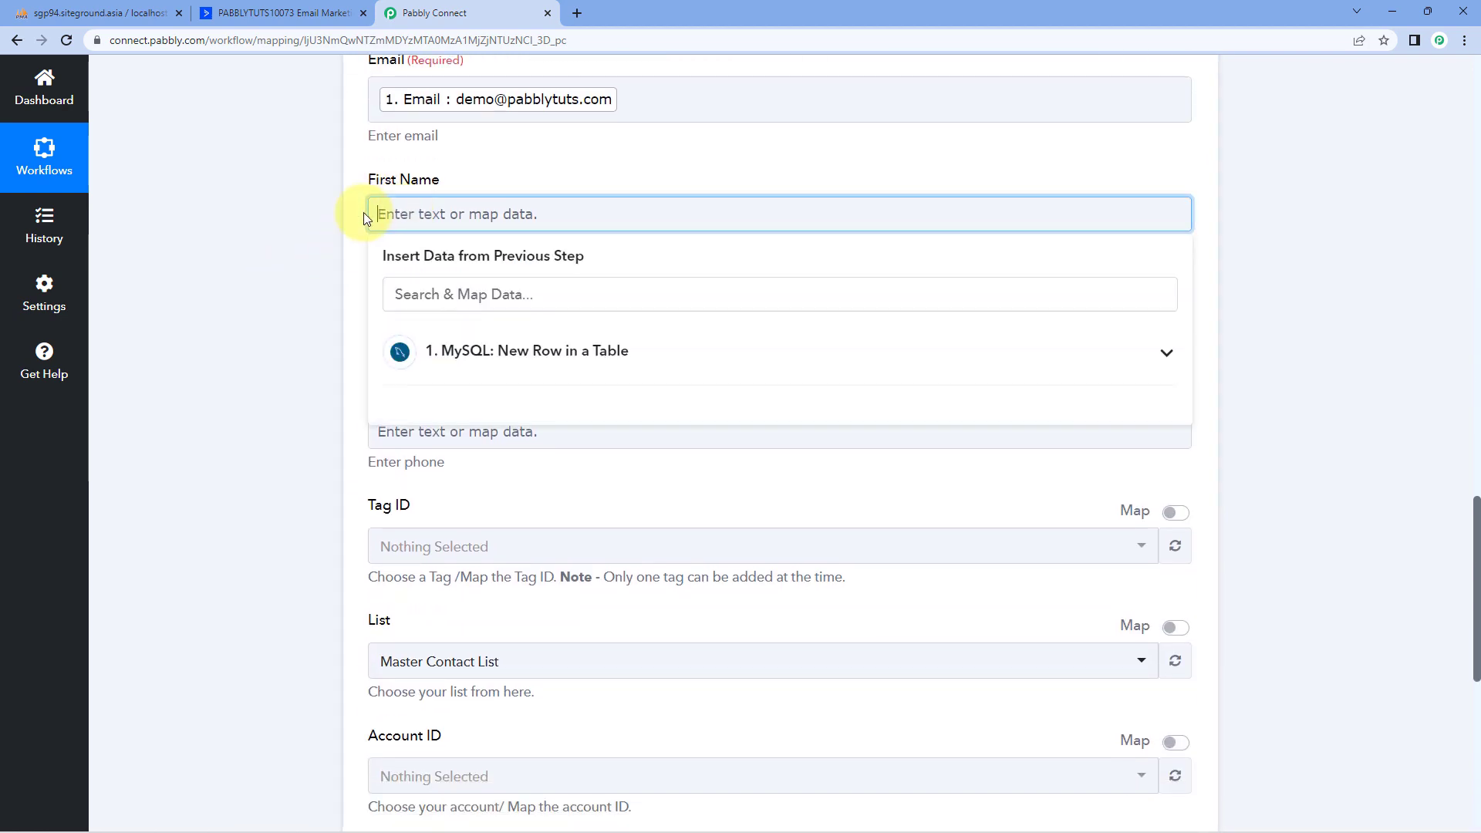
pyautogui.click(571, 359)
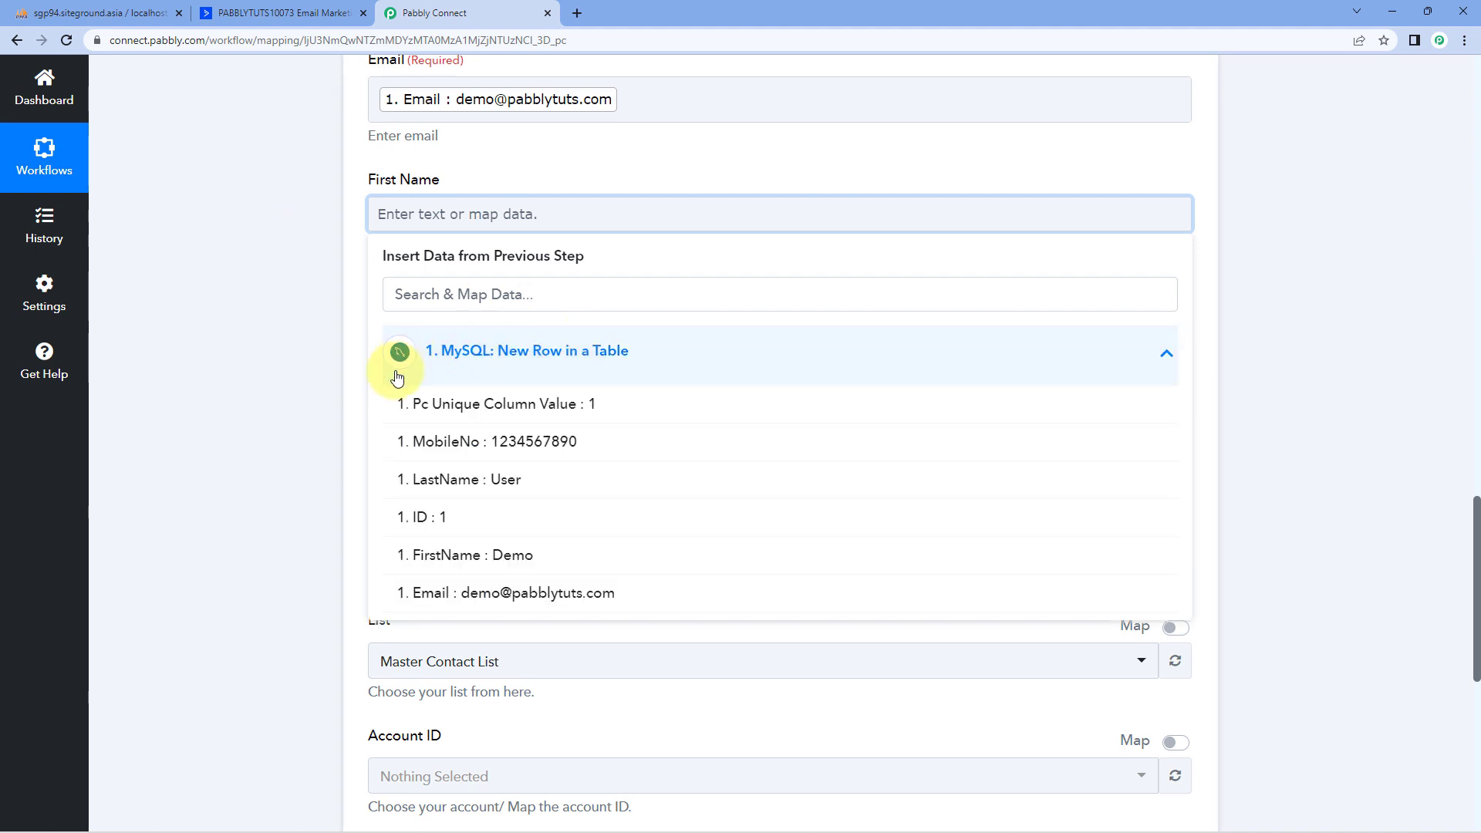
pyautogui.click(476, 559)
pyautogui.scroll(-2, 281, 364)
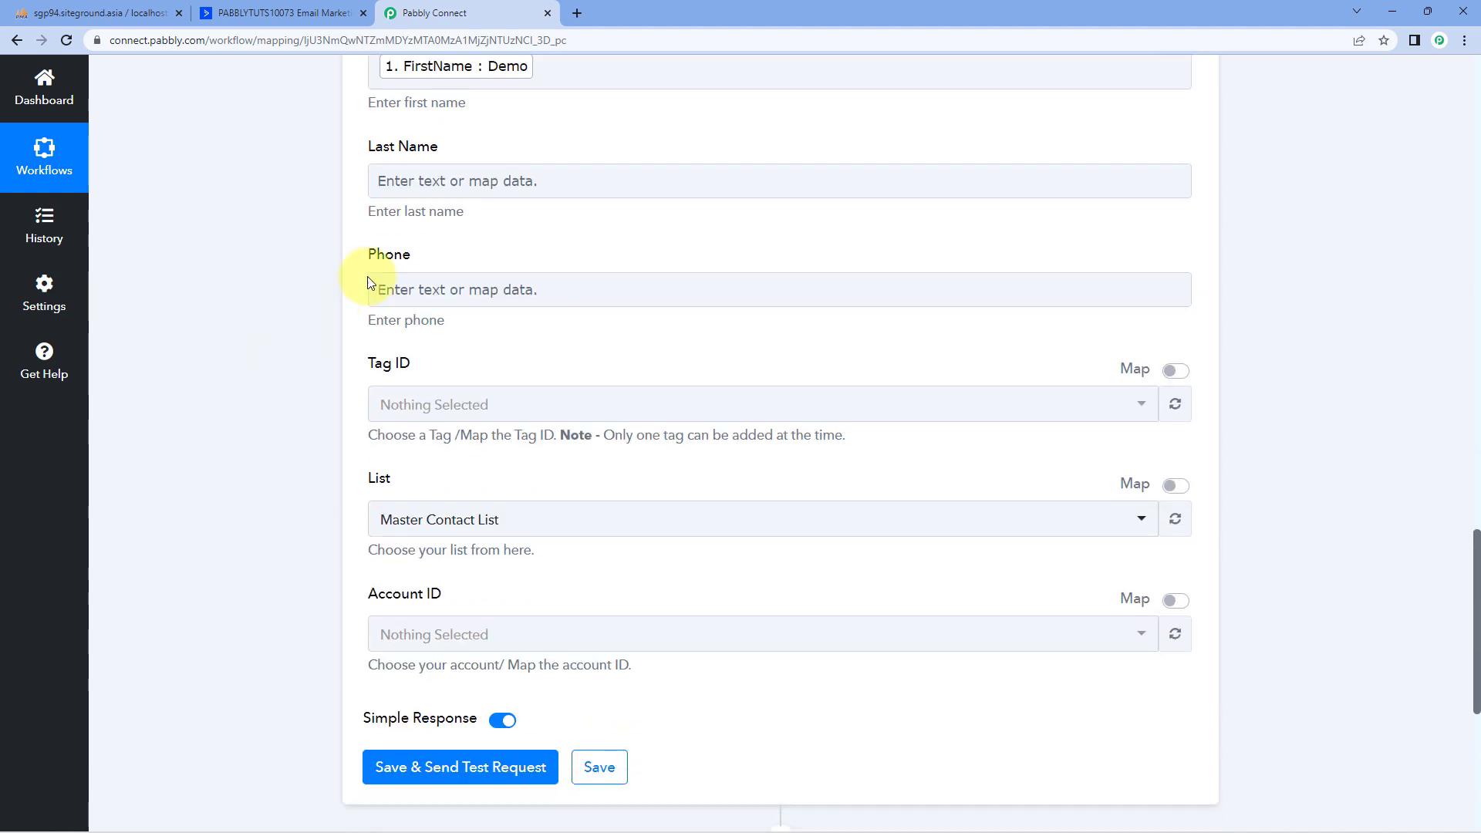
# Map the contact's Last Name field to the LastName value from the MySQL New Row in a Table step.
pyautogui.click(444, 182)
pyautogui.click(496, 318)
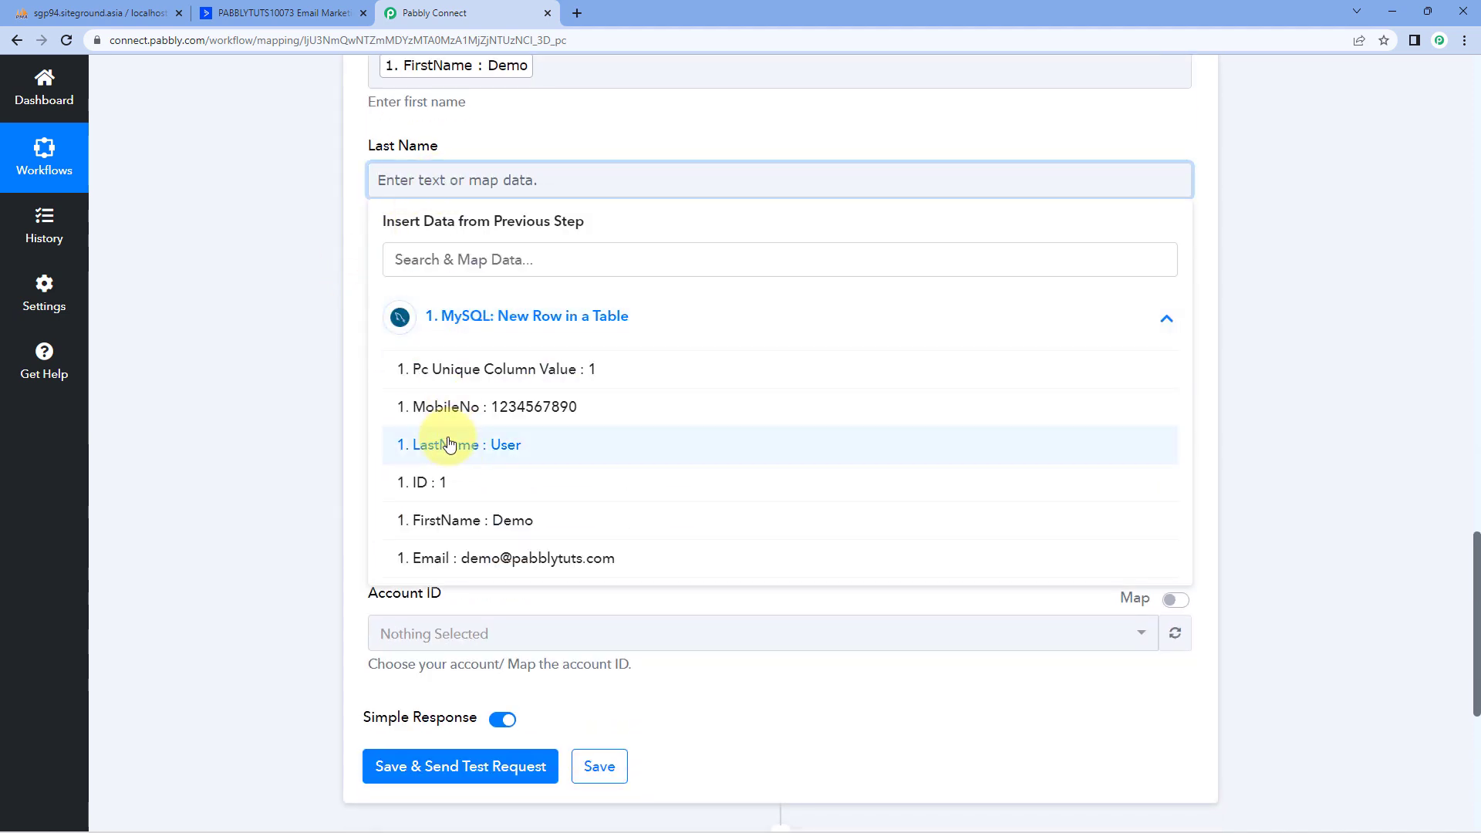
pyautogui.click(459, 455)
pyautogui.click(328, 334)
# Map the contact's Phone field to the MobileNo value from the MySQL New Row in a Table step.
pyautogui.click(437, 301)
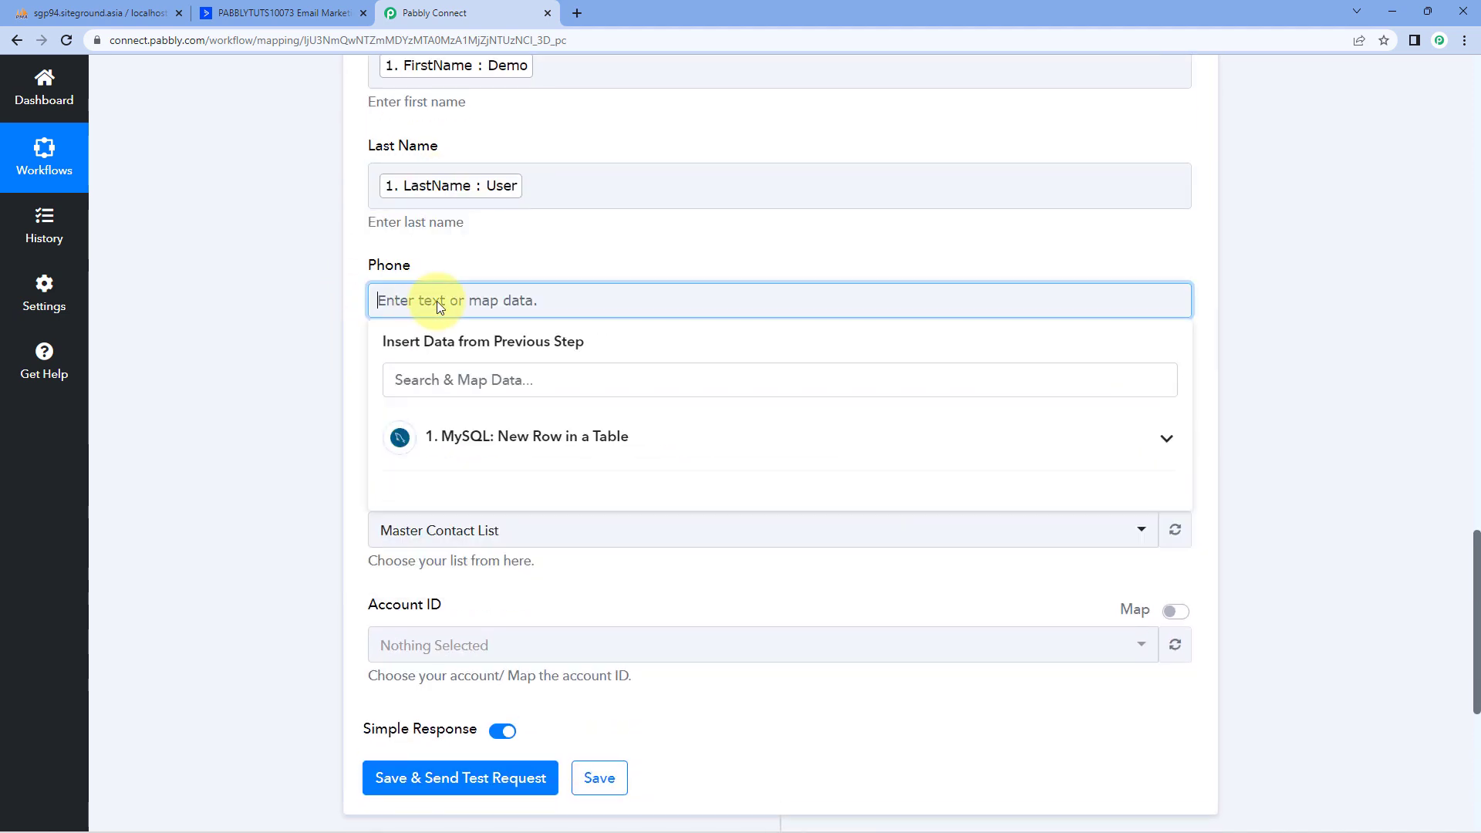
pyautogui.click(454, 440)
pyautogui.click(486, 520)
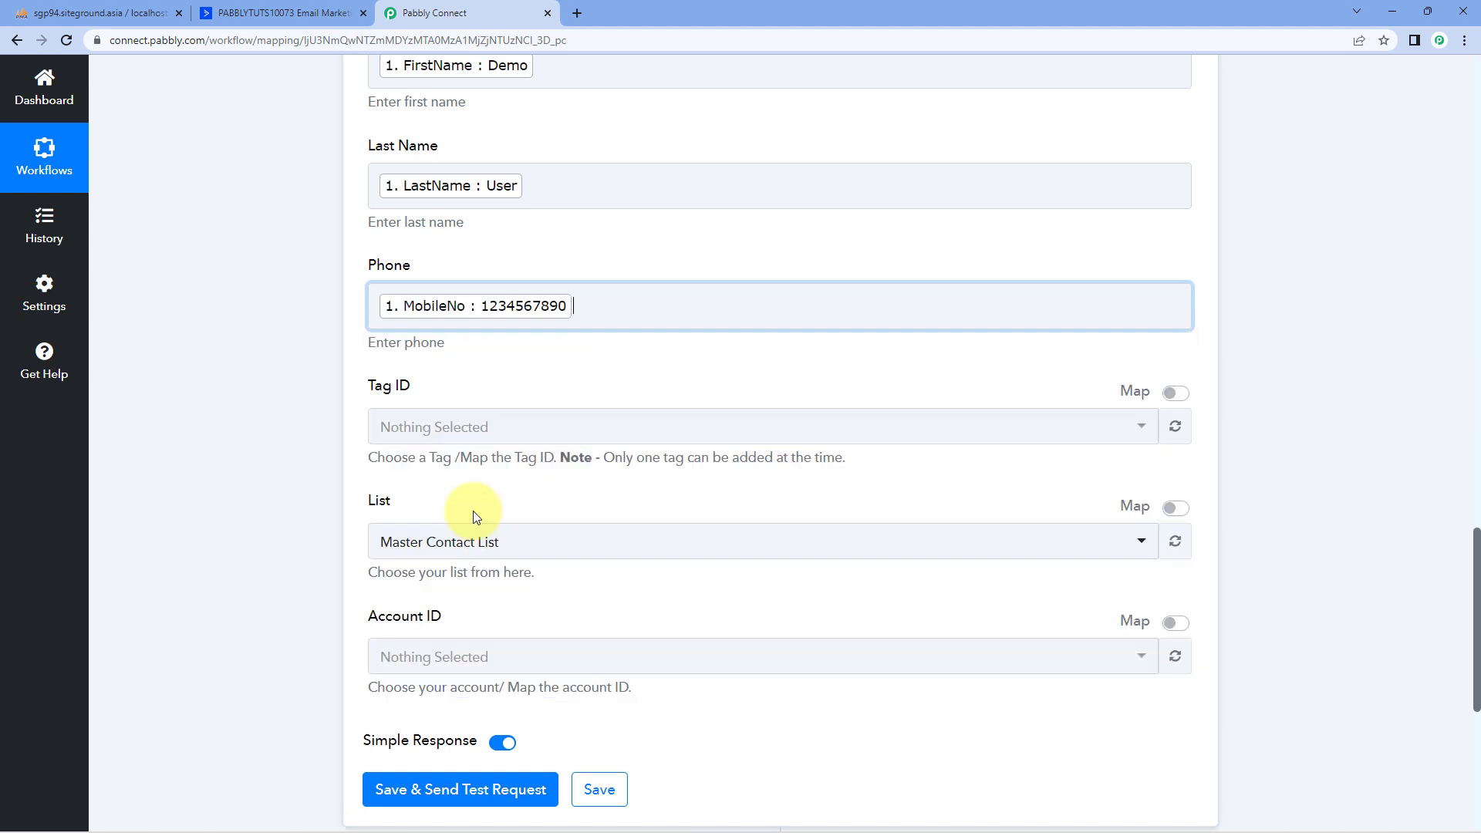
pyautogui.click(333, 409)
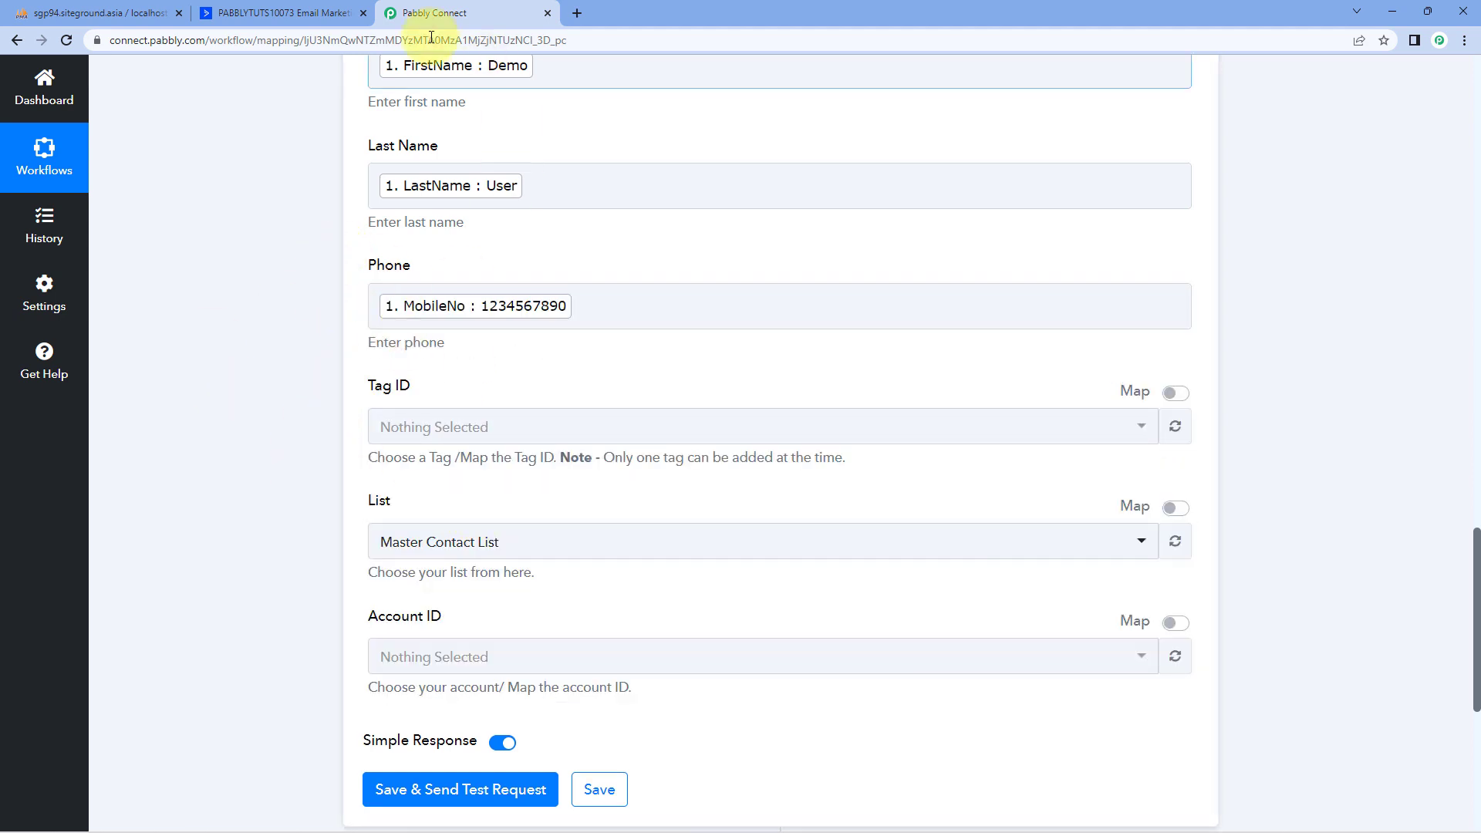
# Save the ActiveCampaign action with a test request and examine the contact values in the received response.
pyautogui.scroll(-2, 240, 395)
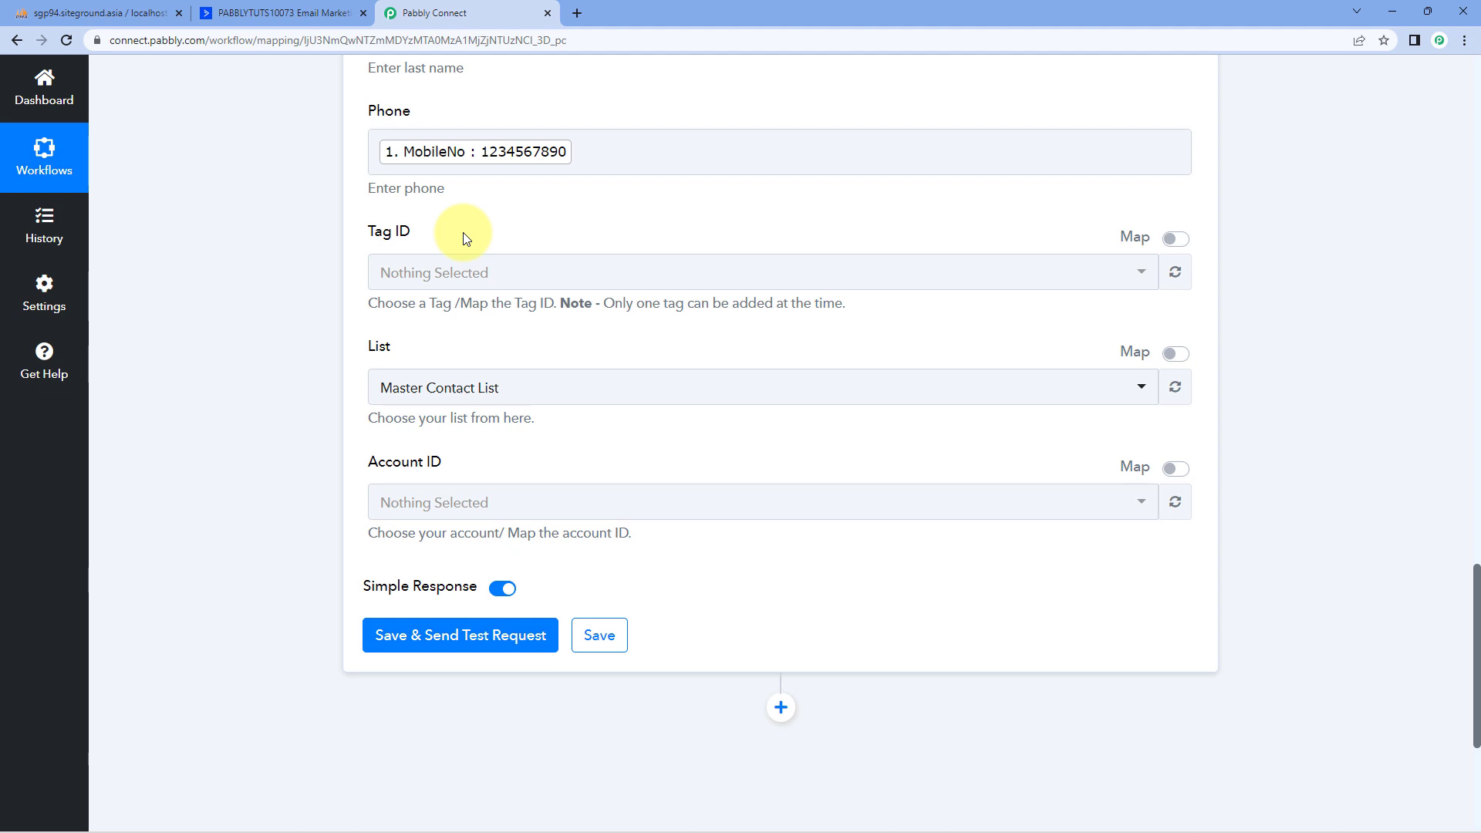
pyautogui.click(482, 636)
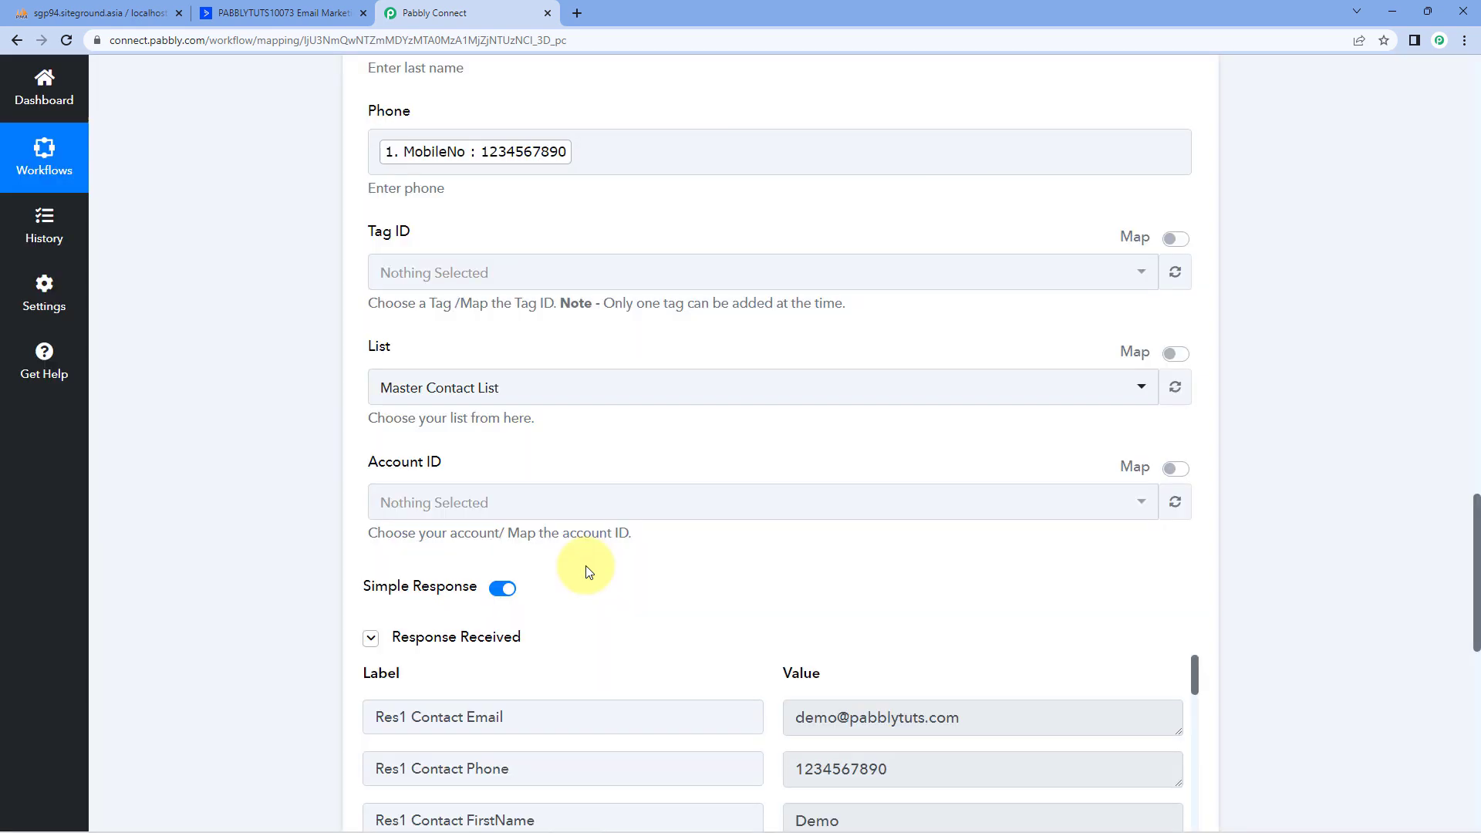
pyautogui.scroll(-3, 585, 566)
pyautogui.scroll(-2, 422, 347)
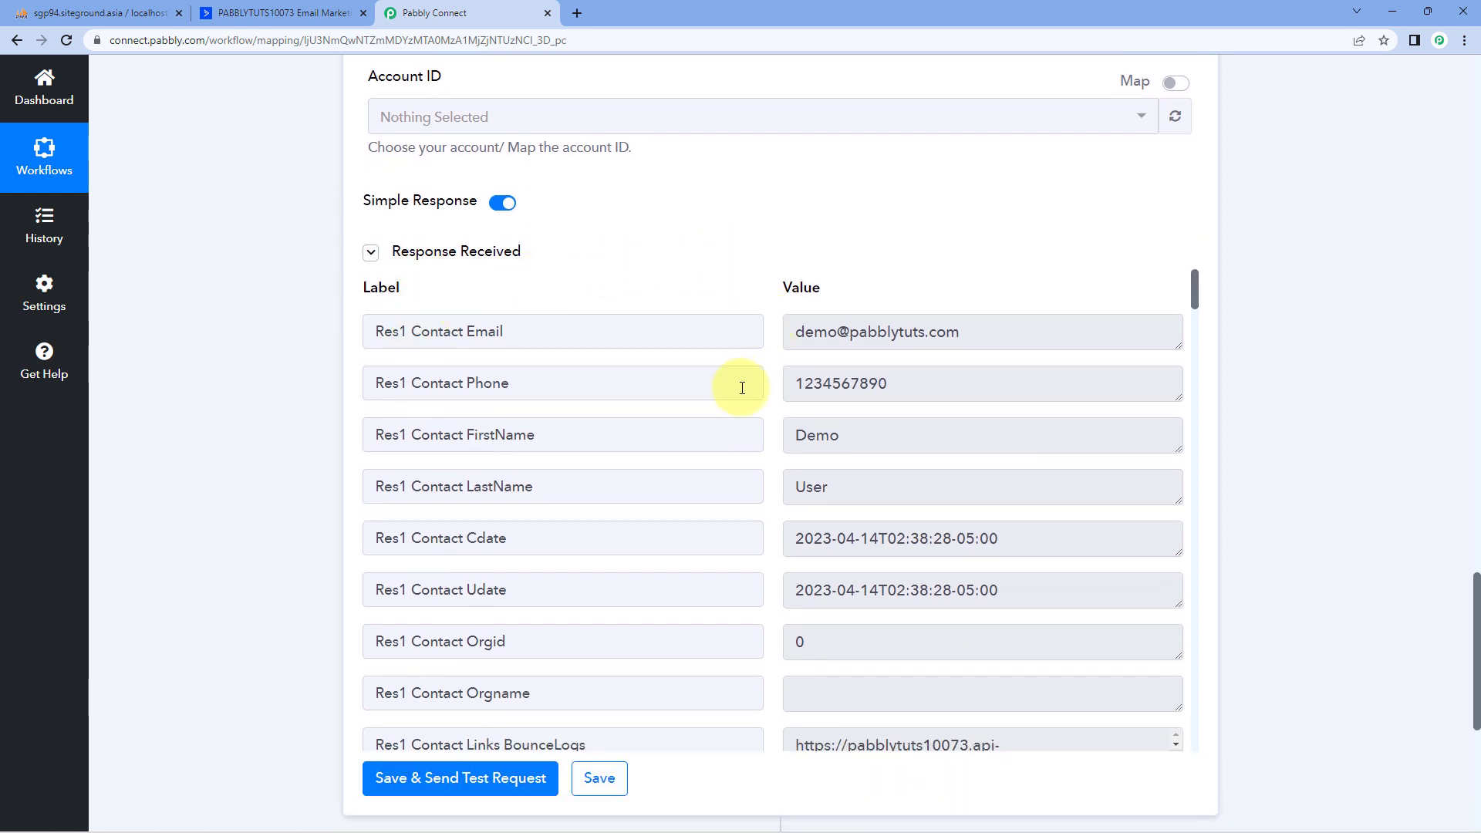
pyautogui.scroll(-8, 742, 387)
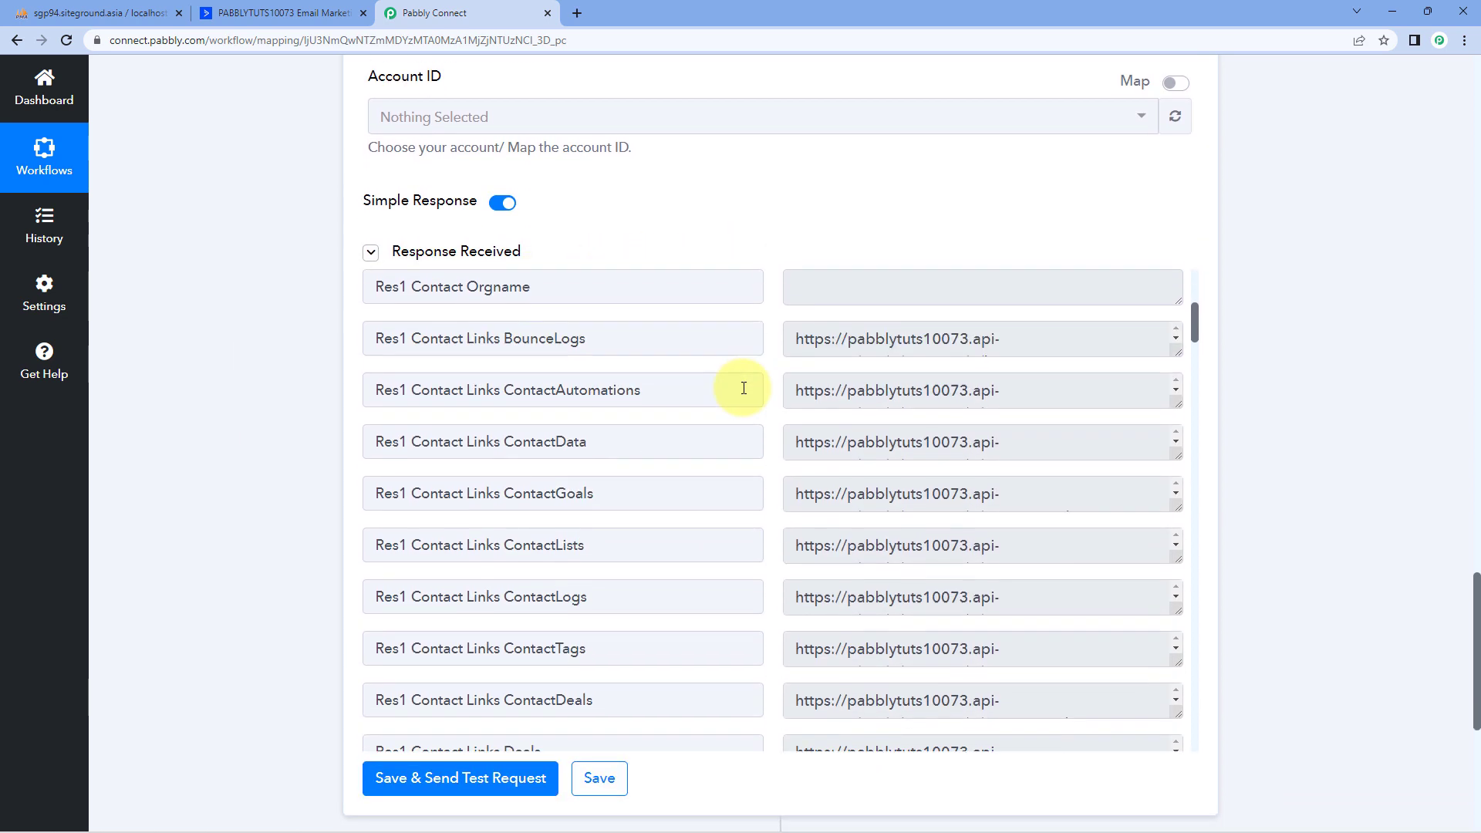
pyautogui.scroll(8, 744, 388)
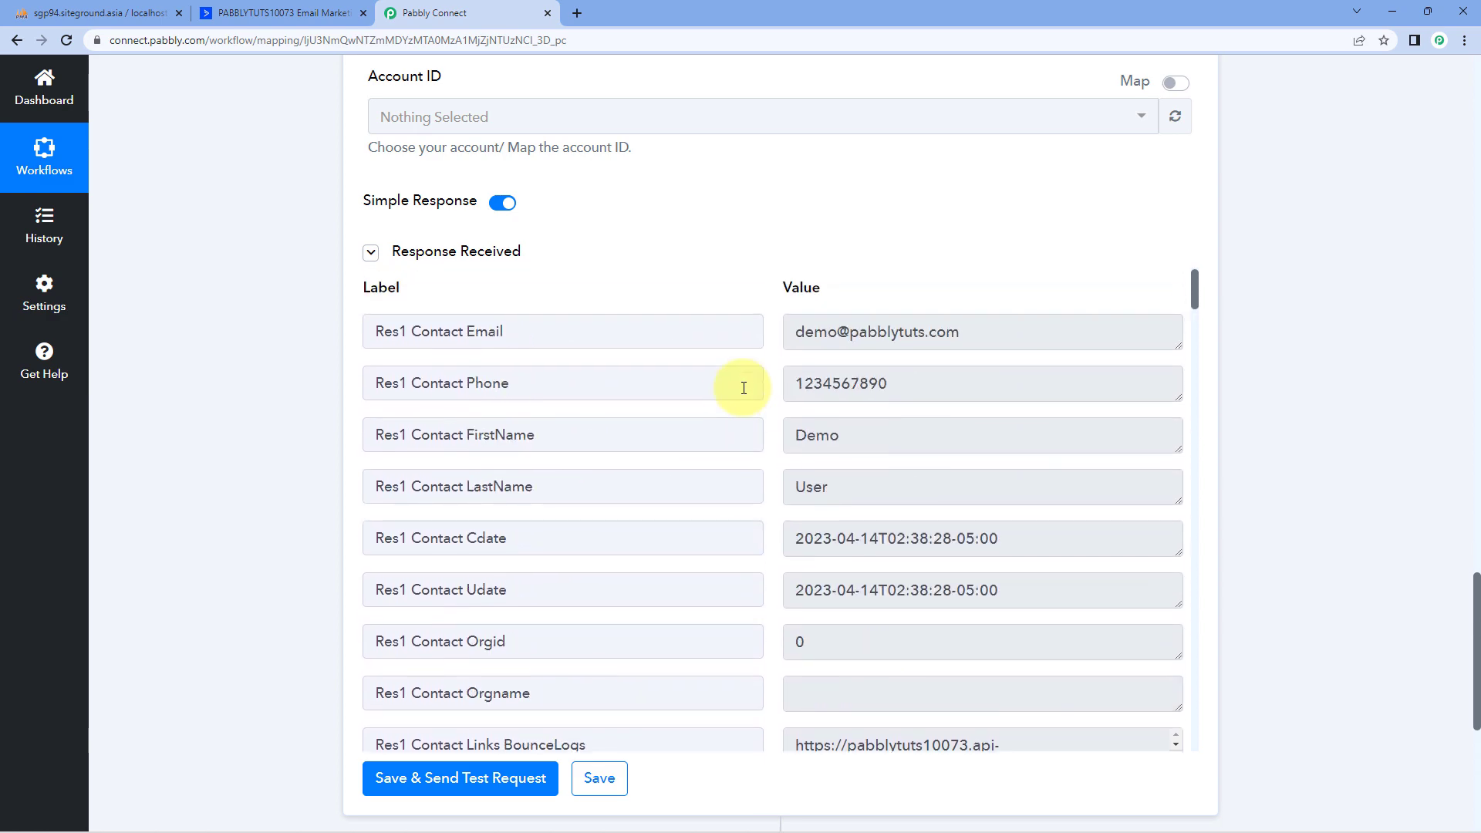
pyautogui.scroll(10, 605, 291)
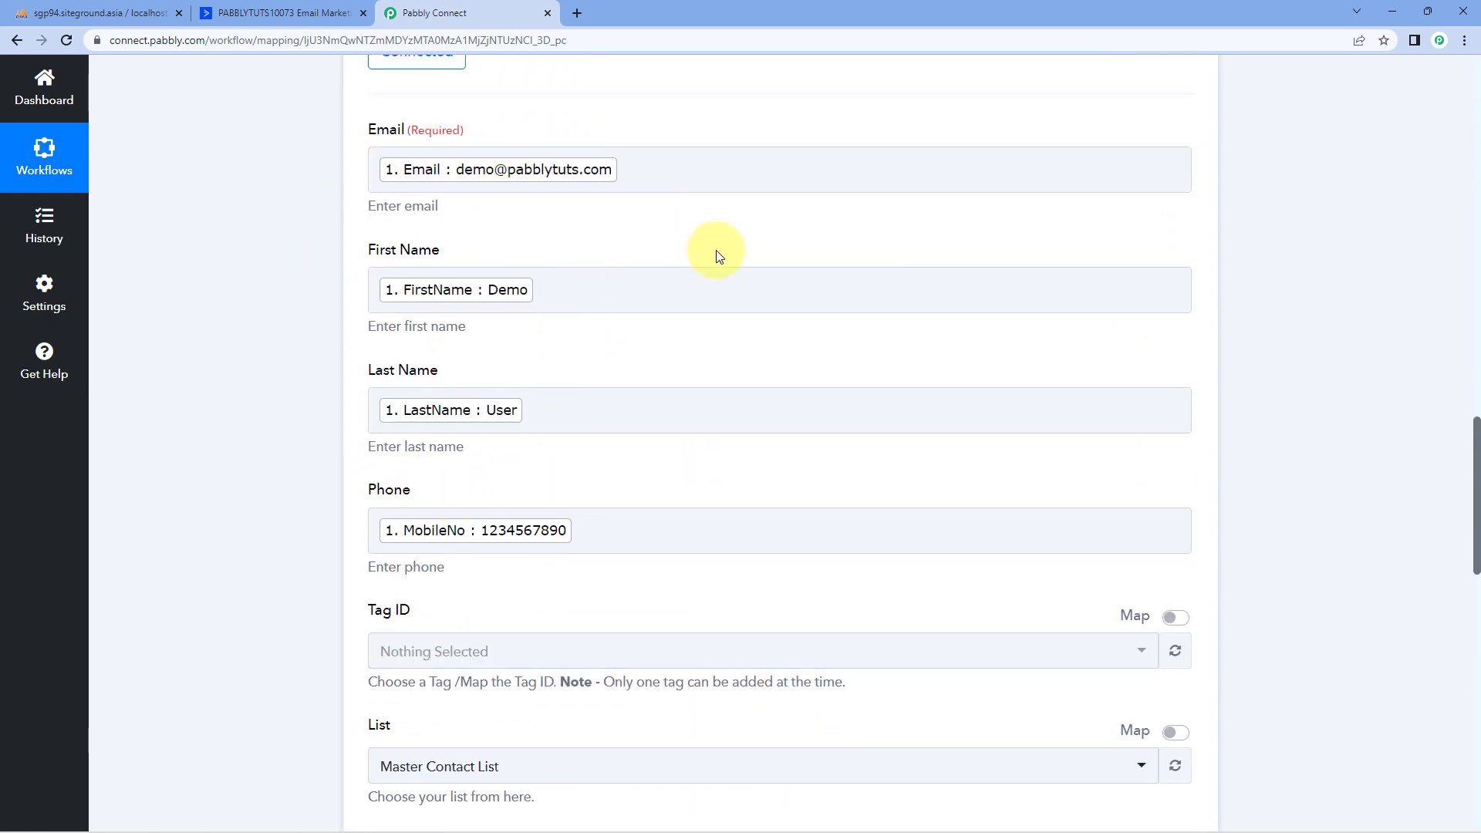
pyautogui.scroll(3, 803, 324)
pyautogui.scroll(8, 802, 324)
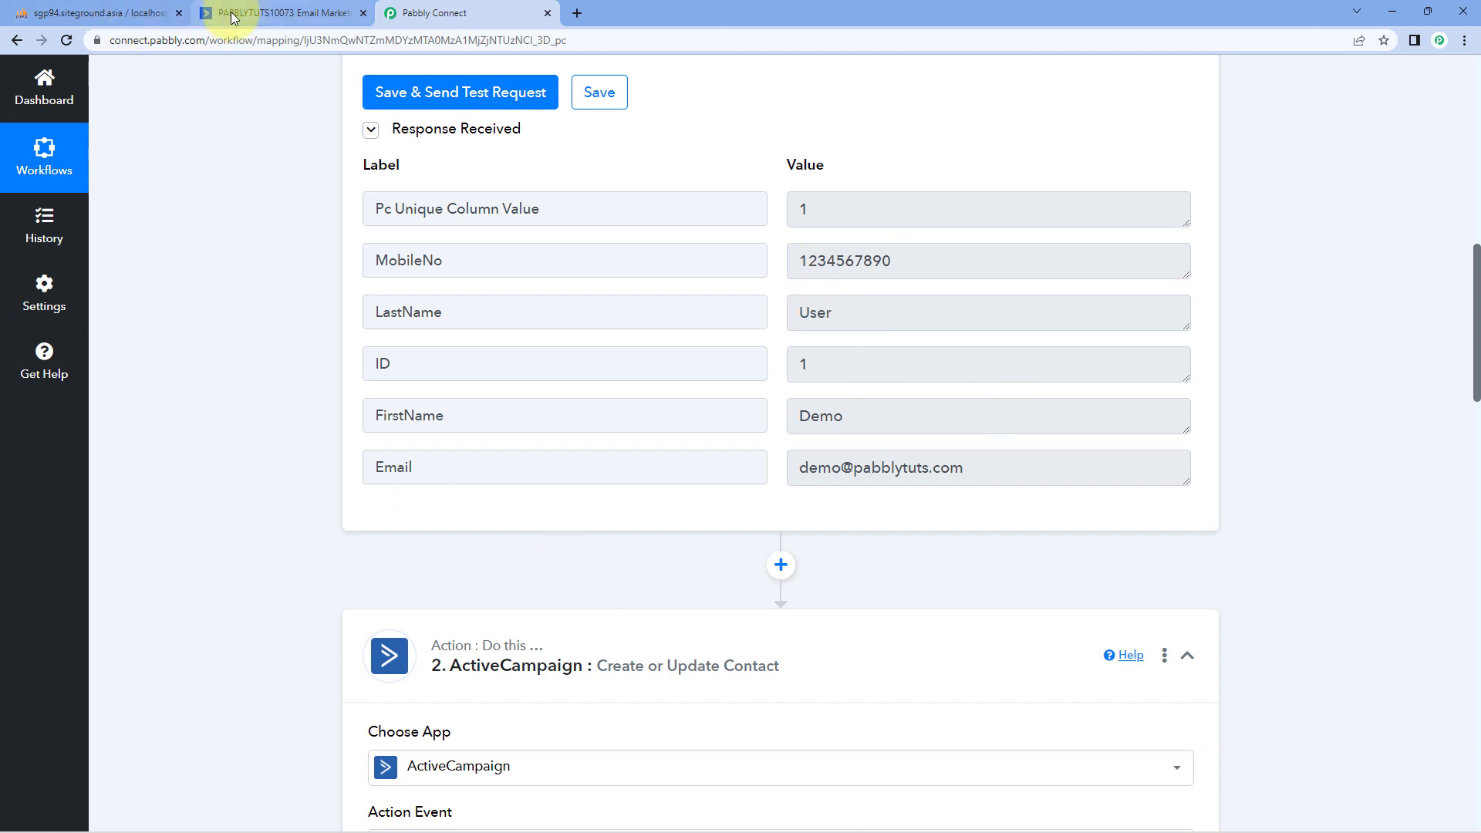
# Switch to ActiveCampaign and open the contact created by the test request from the Contacts list.
pyautogui.click(193, 14)
pyautogui.click(25, 189)
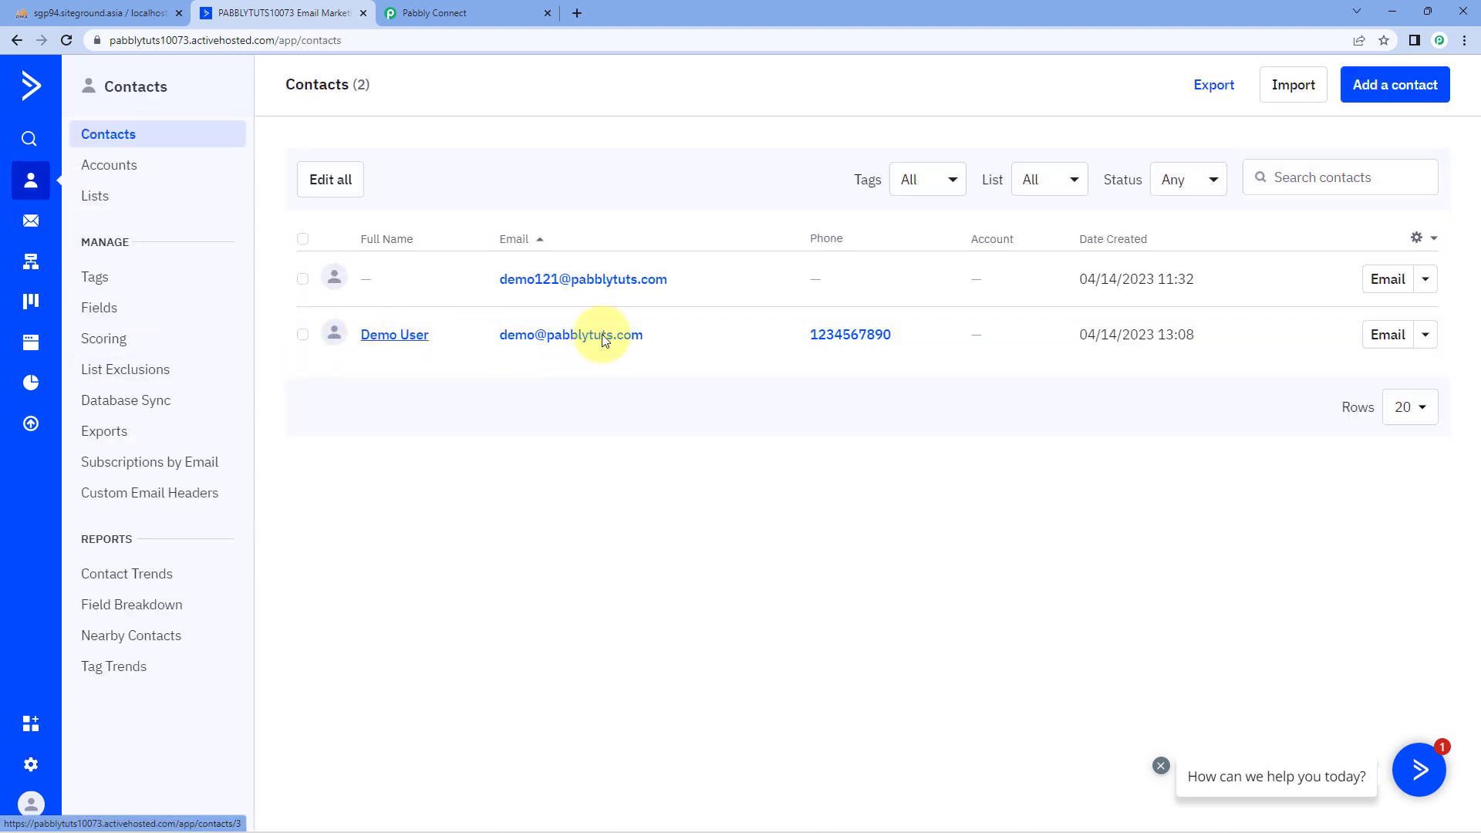
pyautogui.click(424, 330)
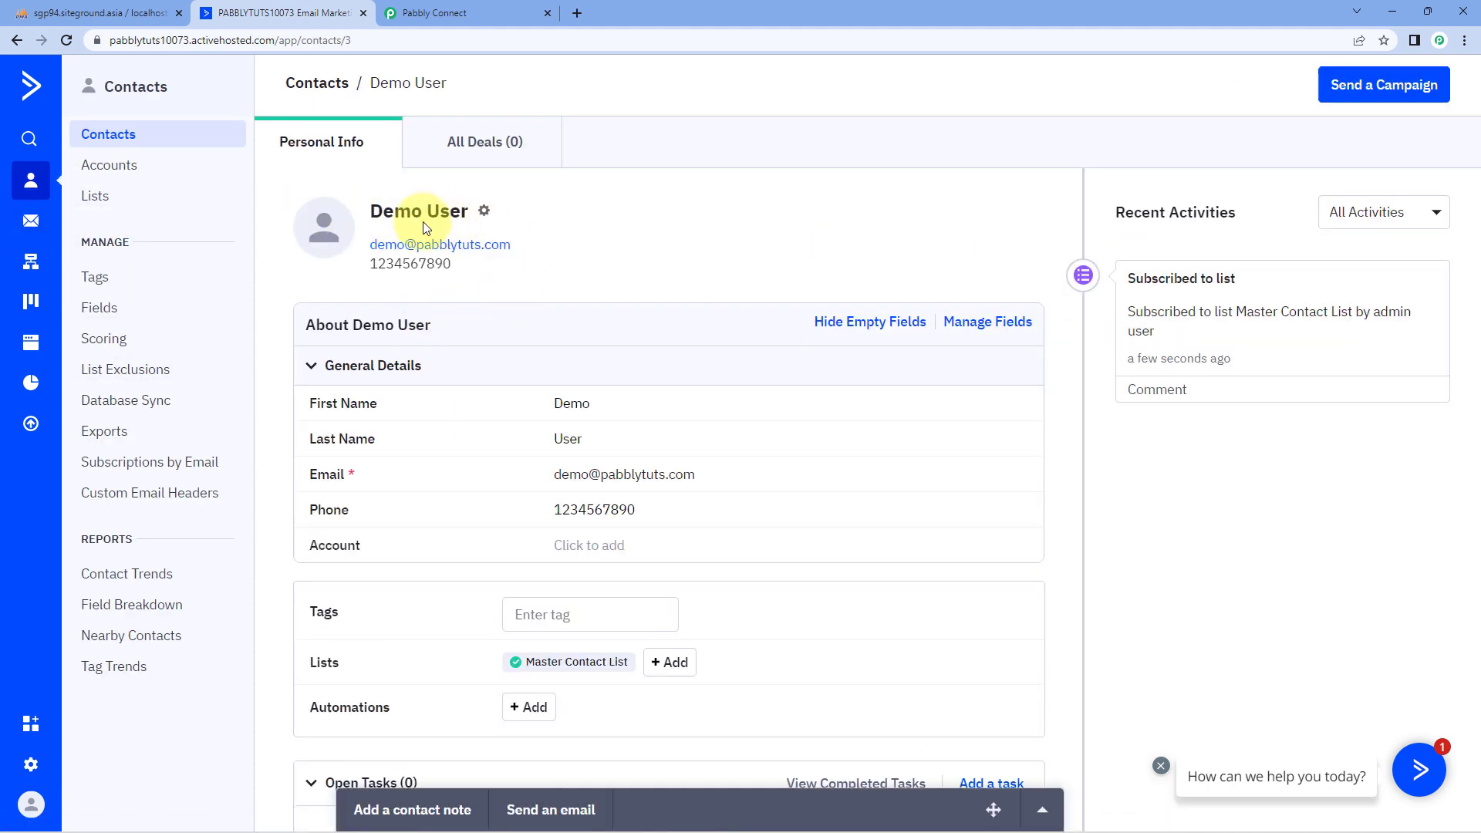
# Compare the contact's name, email and phone with the New_Contacts row in phpMyAdmin, and return to ActiveCampaign's Contacts list.
pyautogui.click(145, 8)
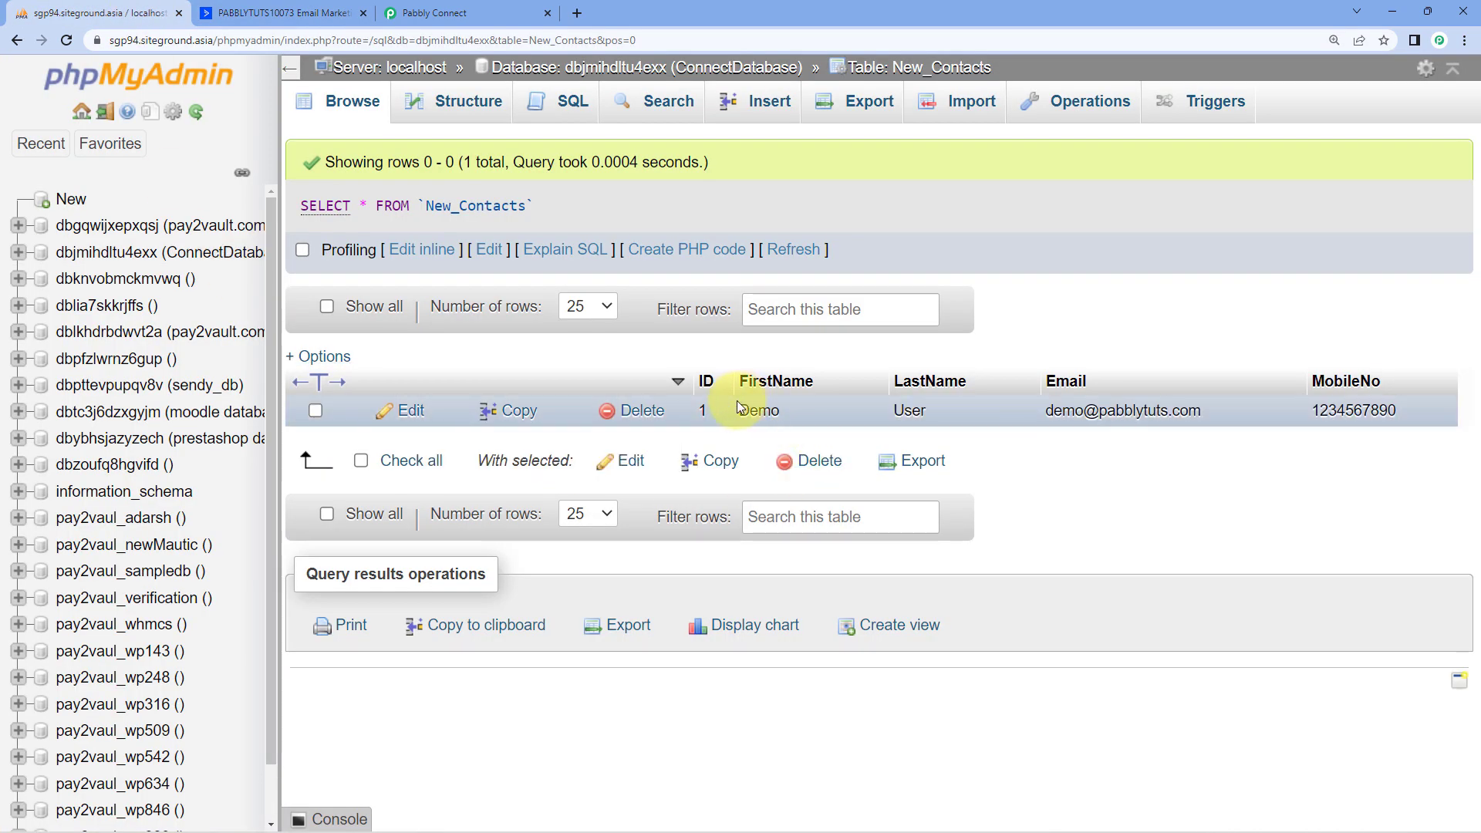
pyautogui.click(330, 7)
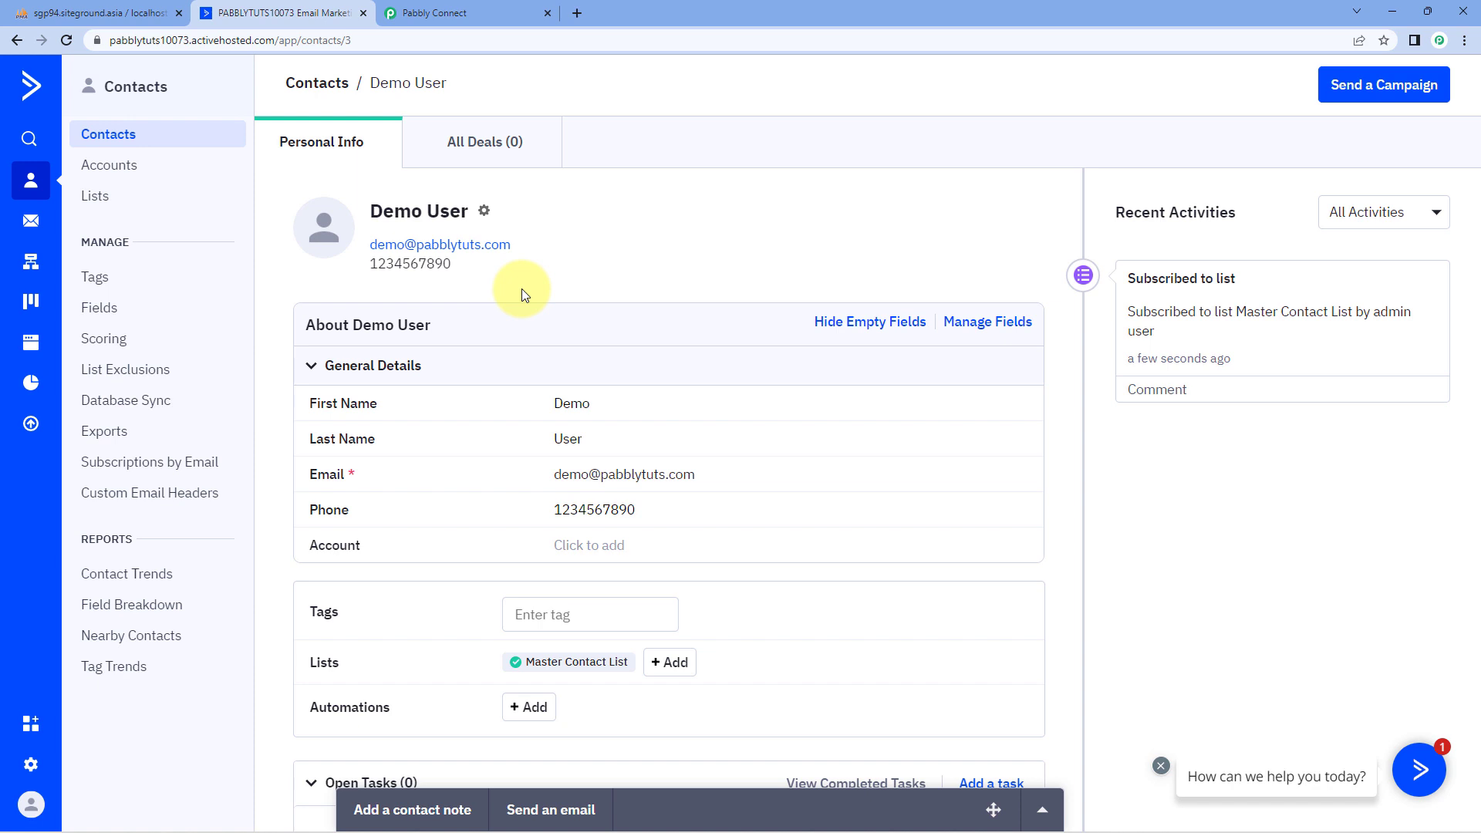
pyautogui.doubleClick(654, 473)
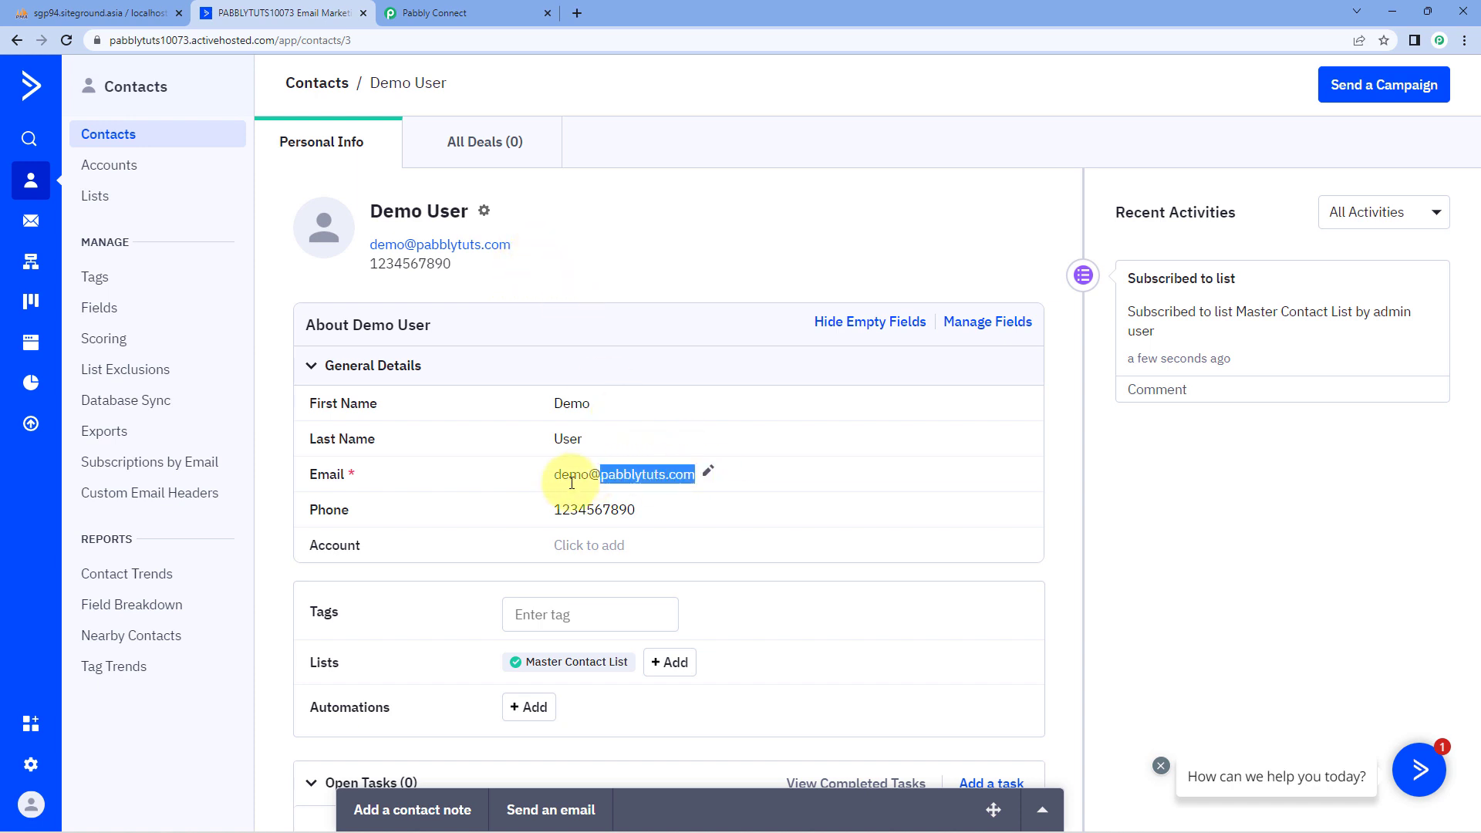
pyautogui.click(645, 507)
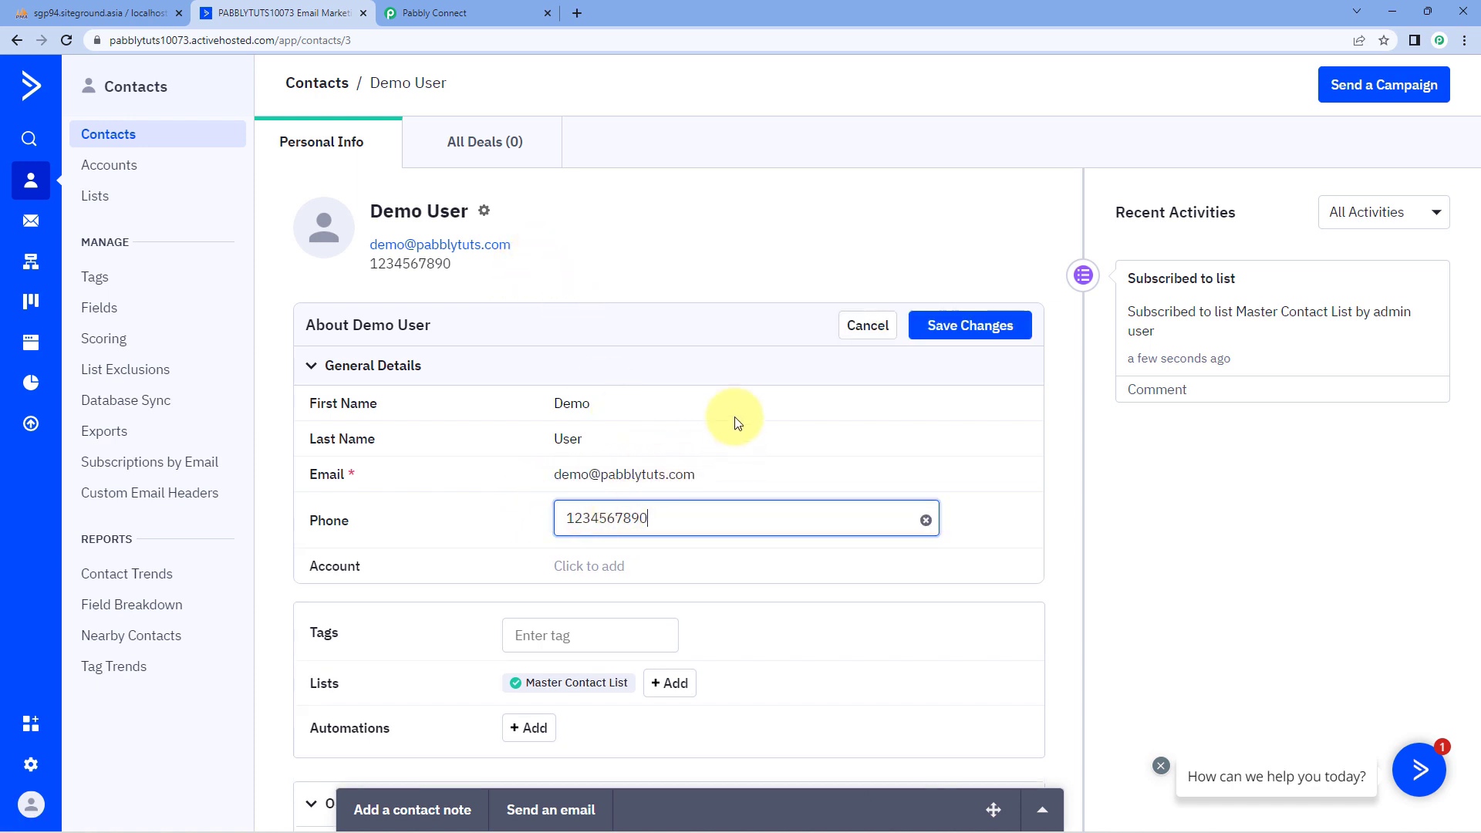
pyautogui.click(857, 325)
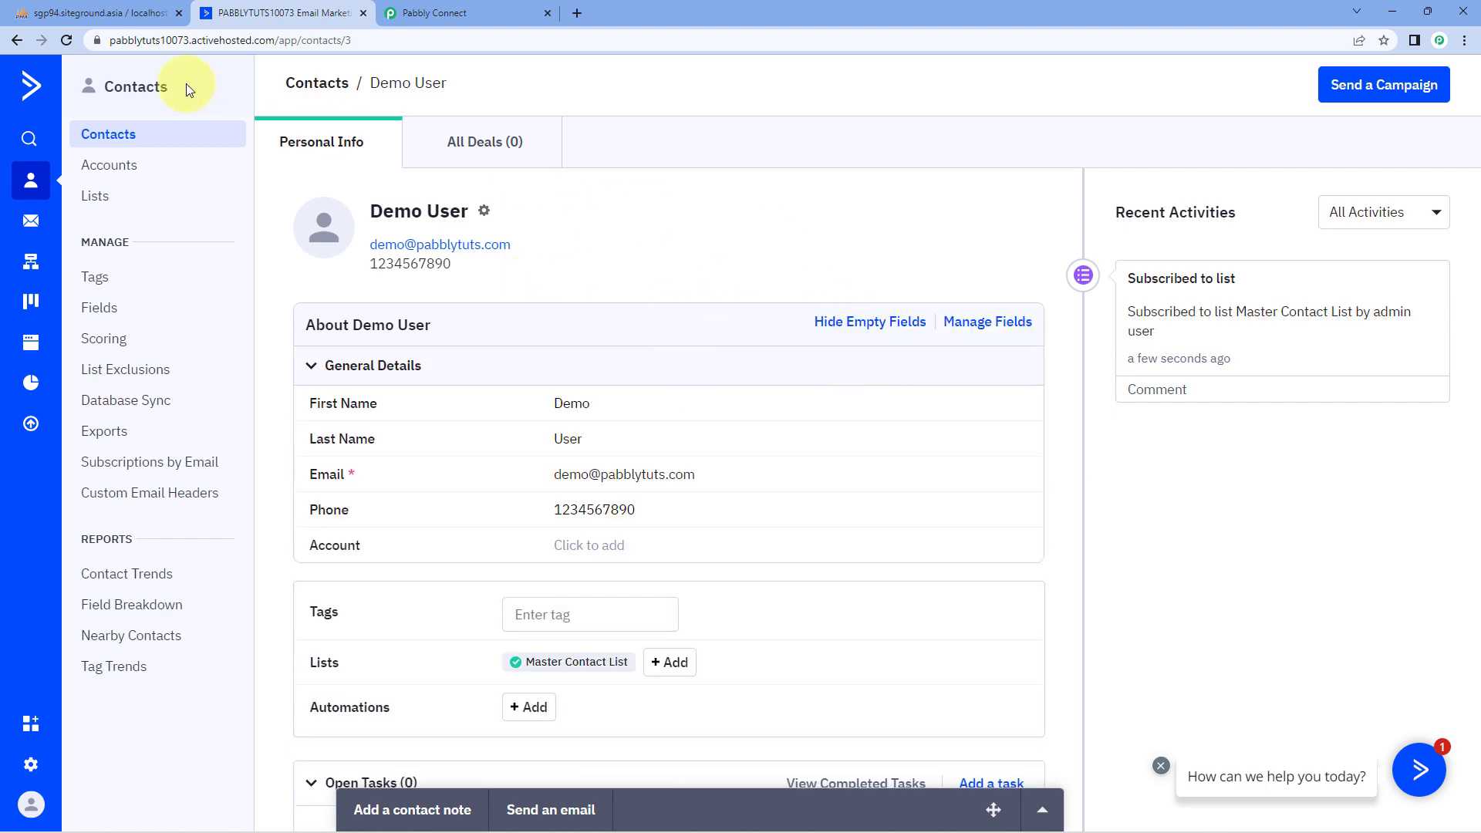
pyautogui.click(139, 137)
# Switch to Pabbly Connect, review the MySQL trigger's note on how often it checks for rows, and collapse both workflow steps.
pyautogui.click(455, 12)
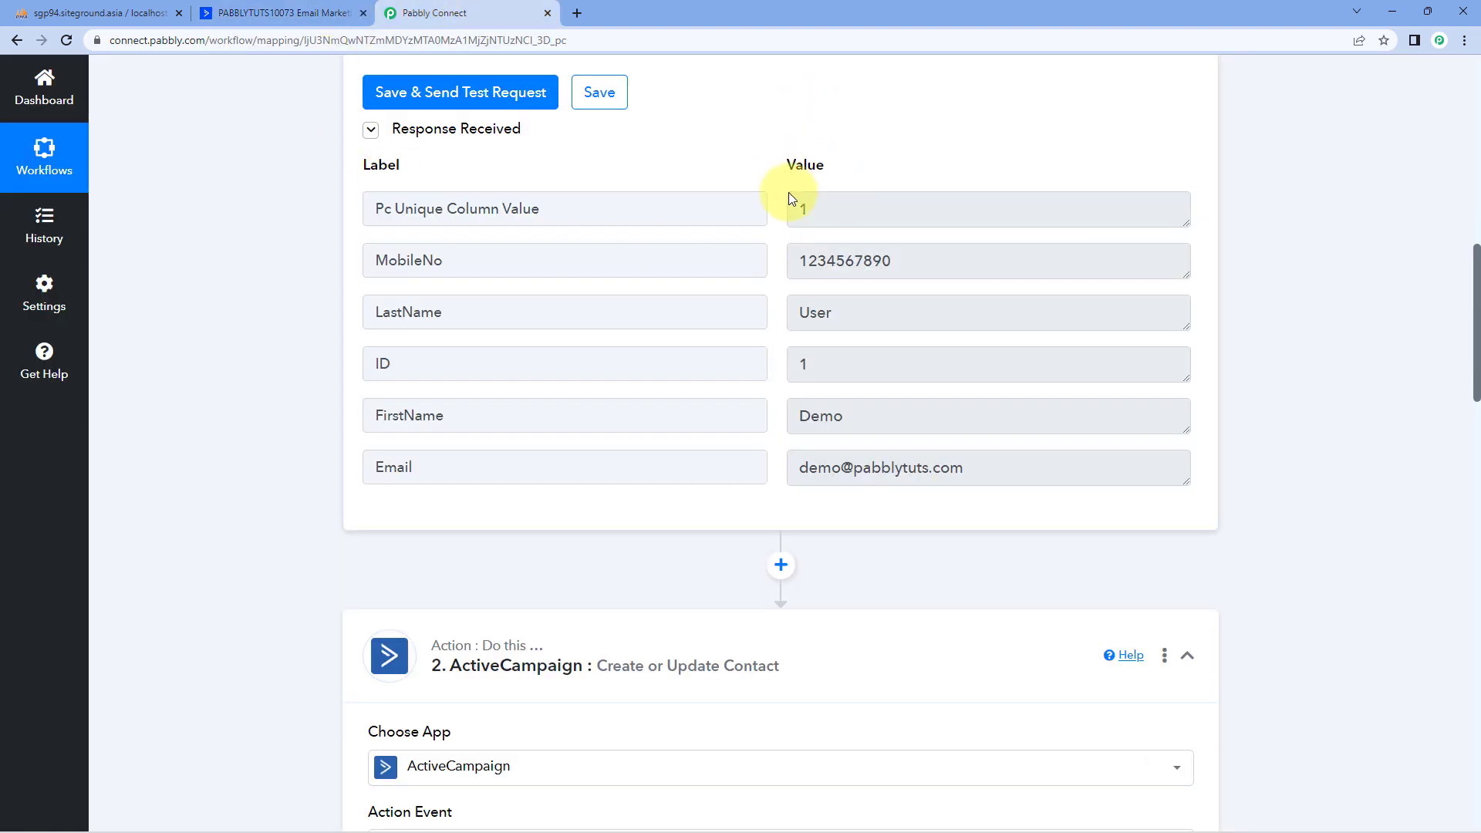
pyautogui.scroll(10, 909, 570)
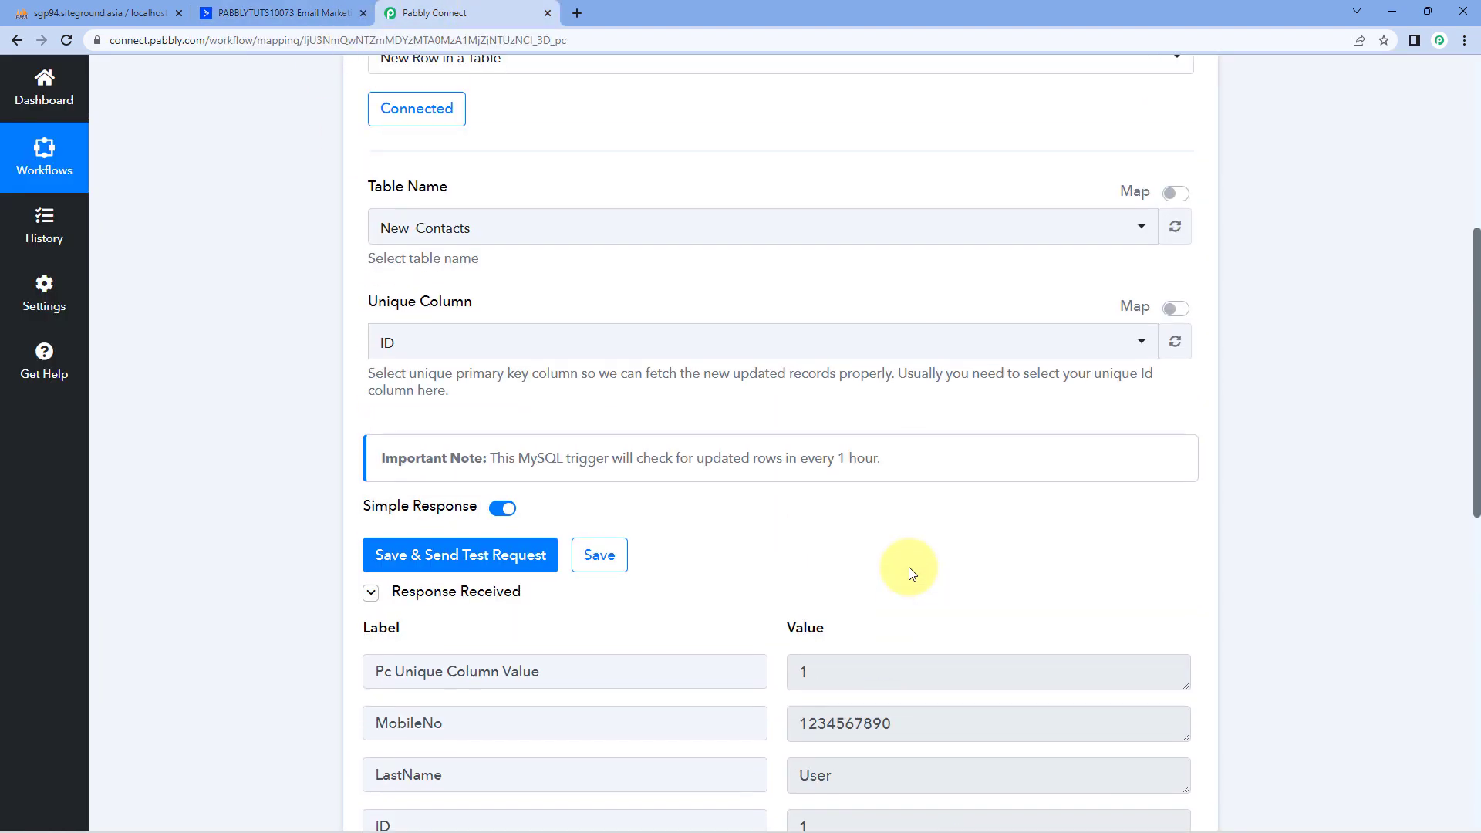
pyautogui.scroll(1, 783, 300)
pyautogui.click(780, 309)
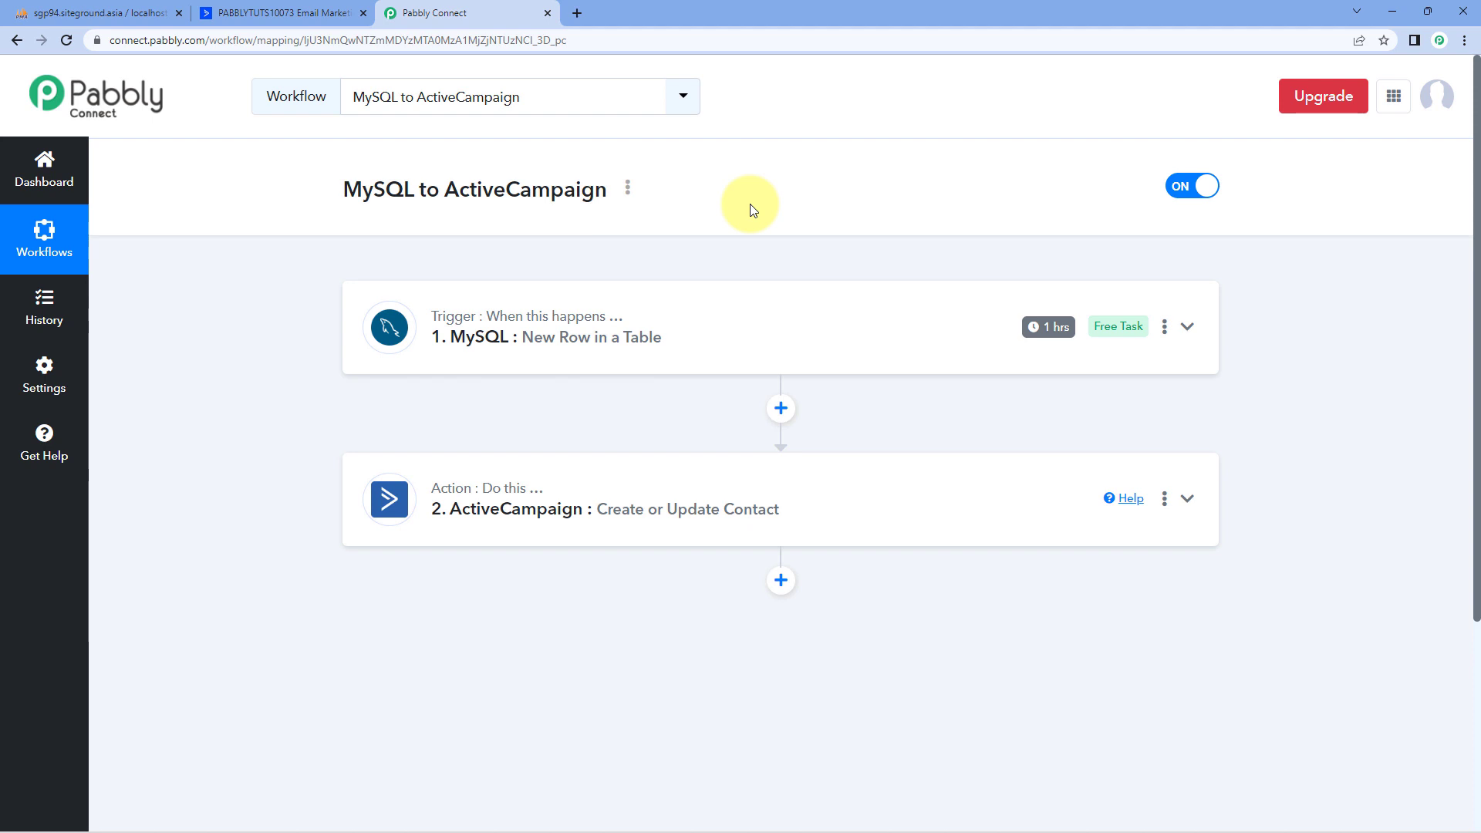
# Switch to phpMyAdmin, insert a New_Contacts row with the test contact's first name, last name, email and mobile number, and browse the table.
pyautogui.click(108, 14)
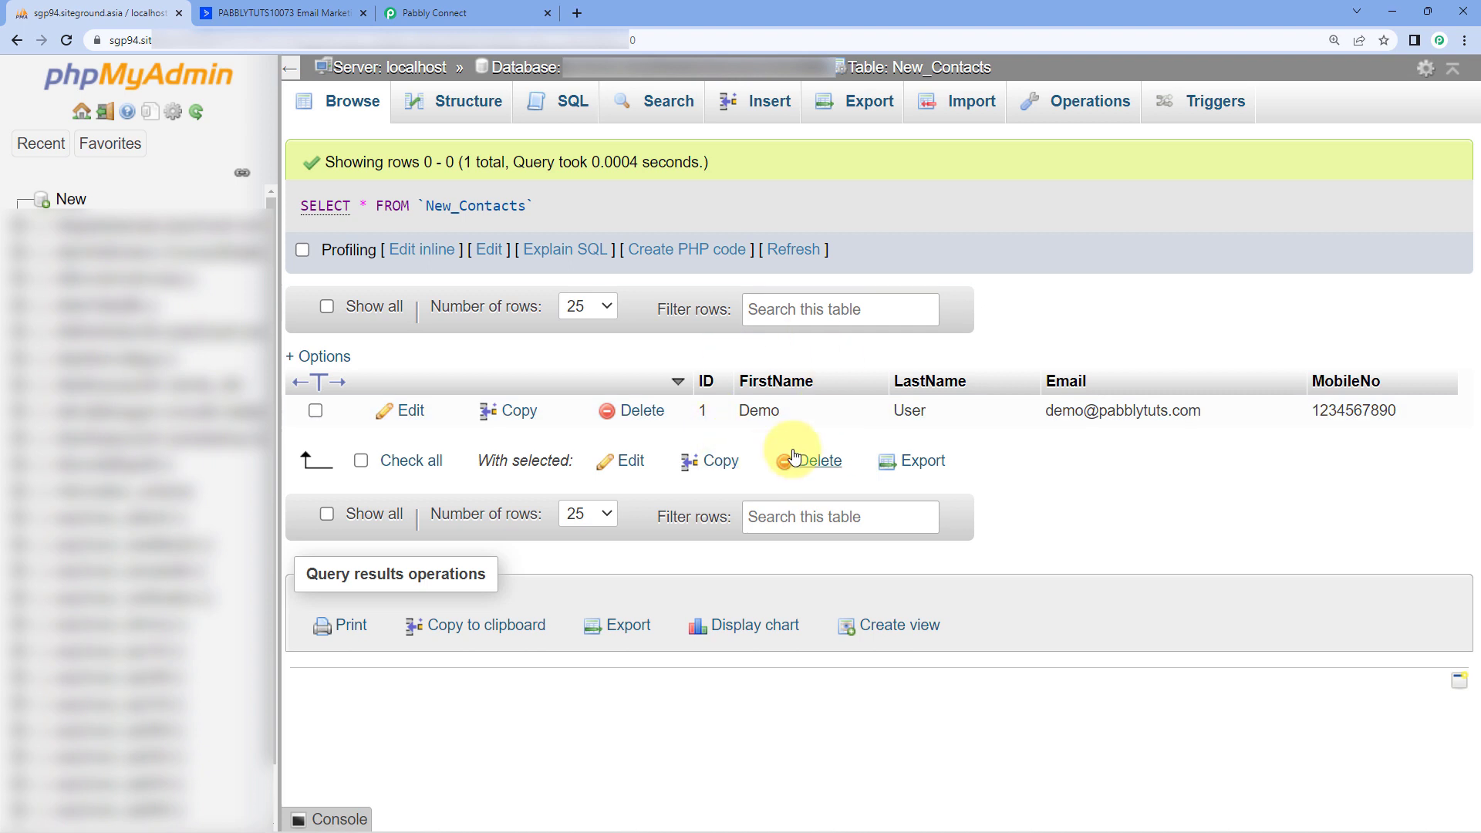
pyautogui.click(767, 101)
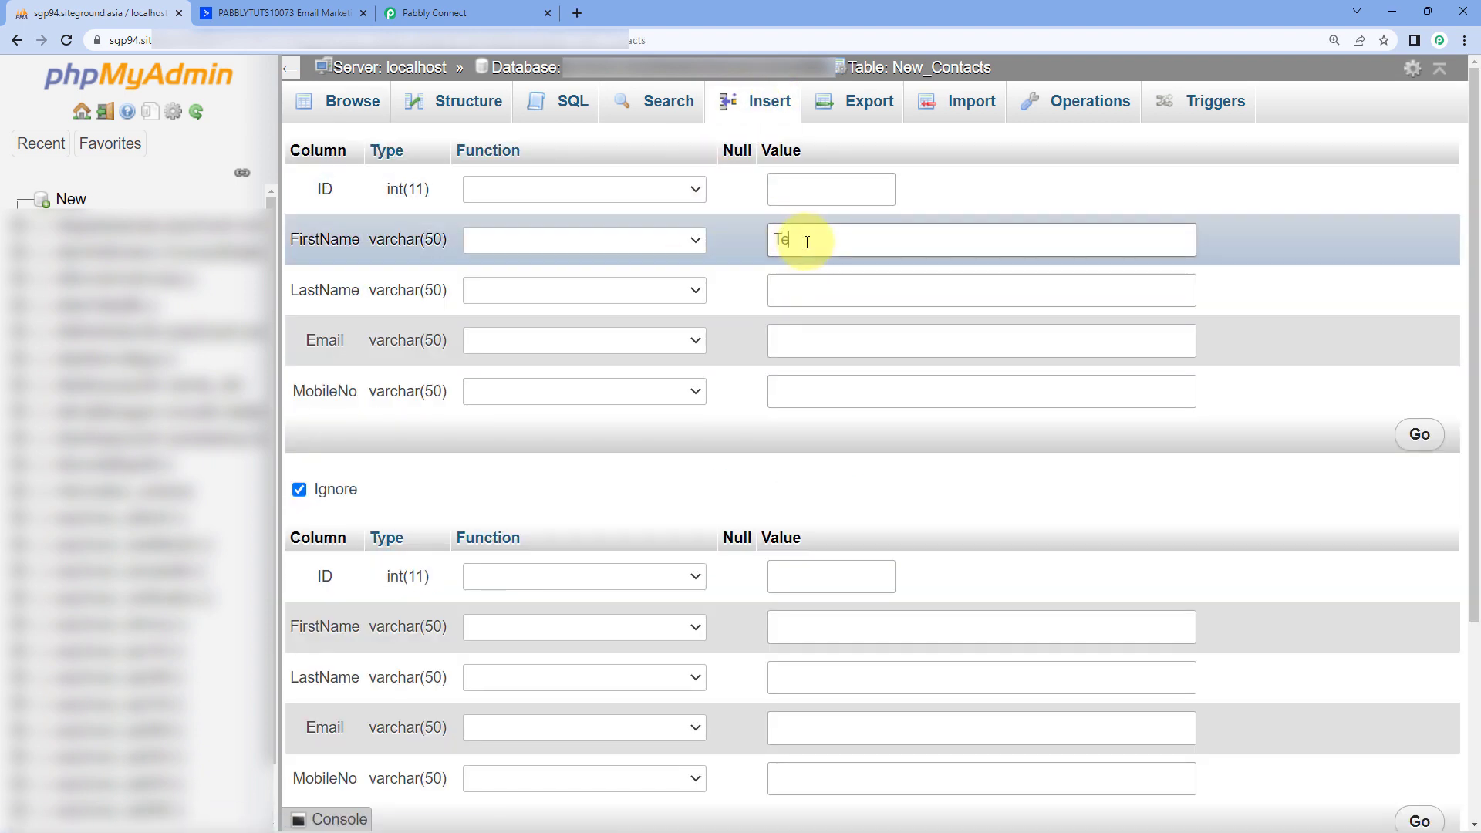
pyautogui.press('Tab')
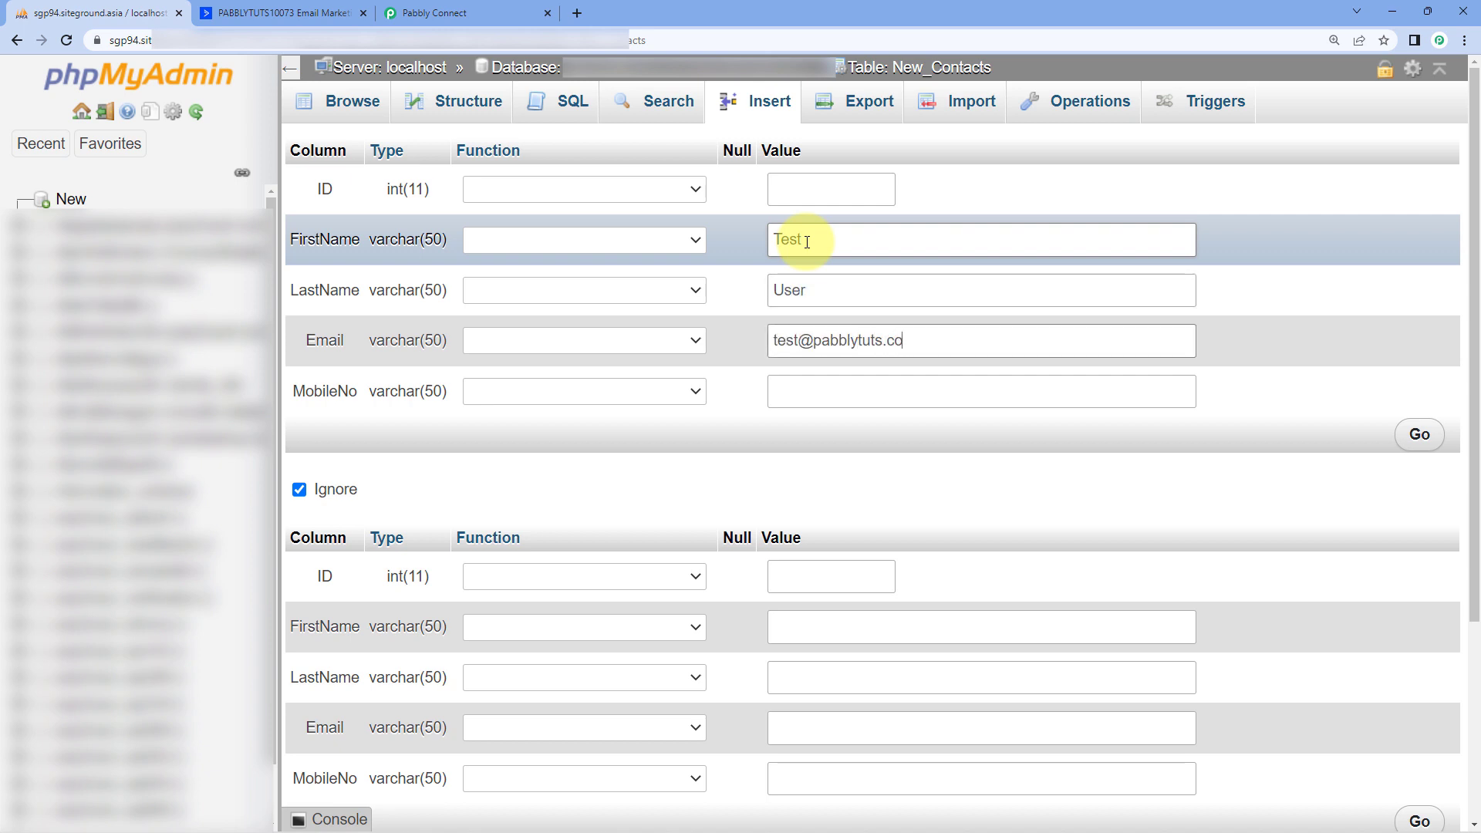
pyautogui.write('m')
pyautogui.press('Tab')
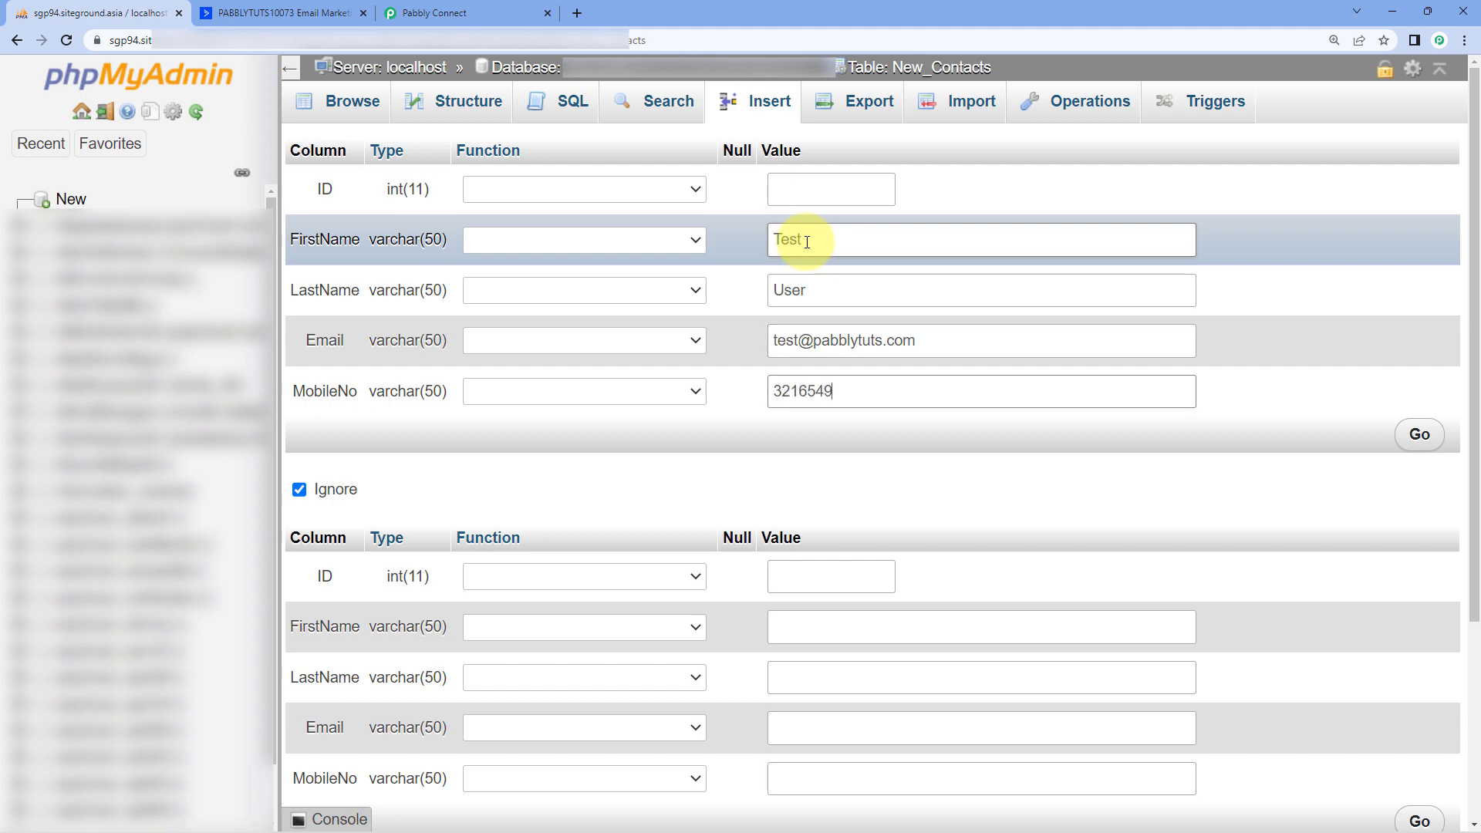
pyautogui.click(1433, 436)
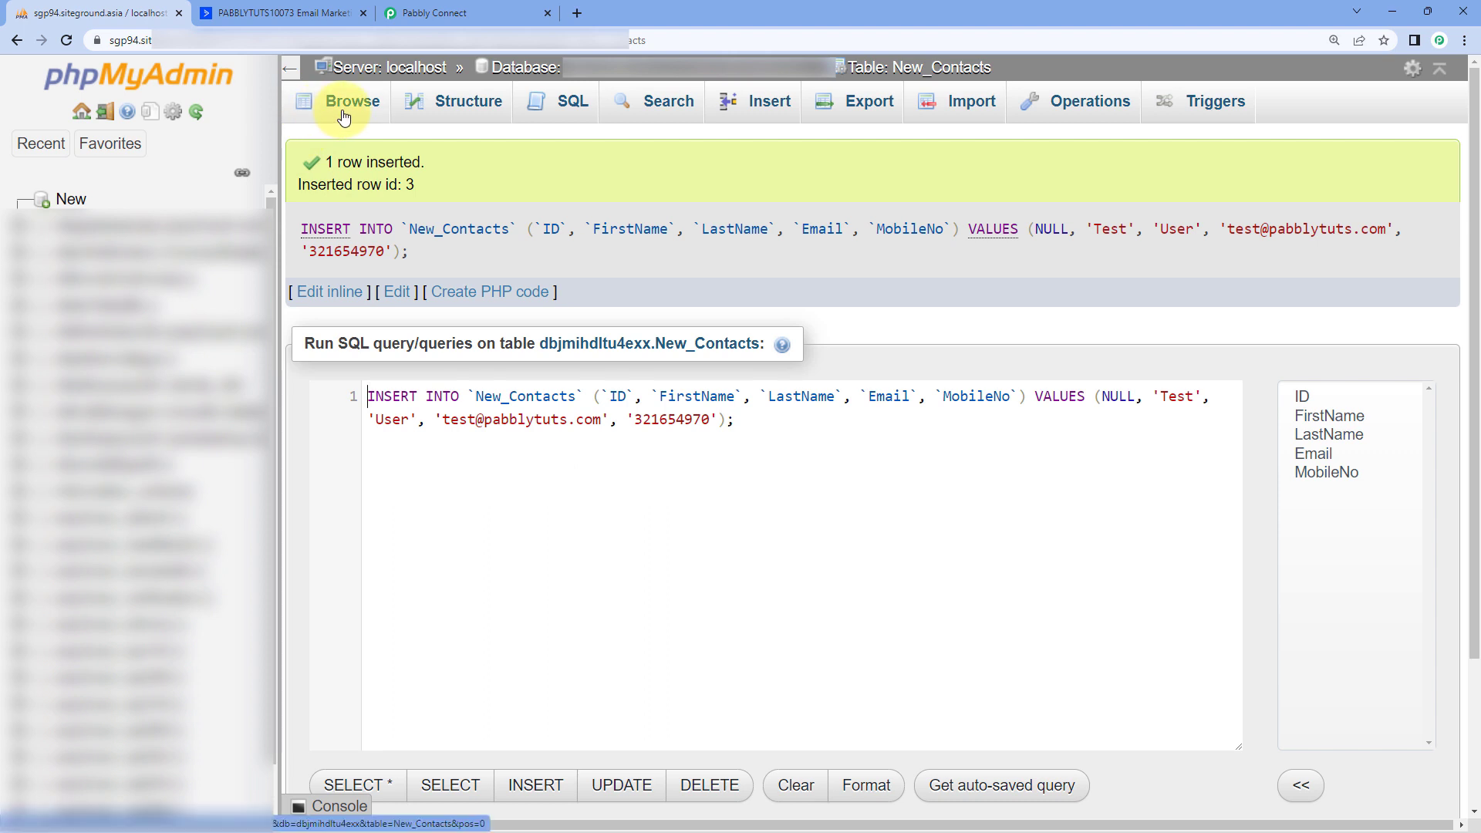
pyautogui.click(347, 114)
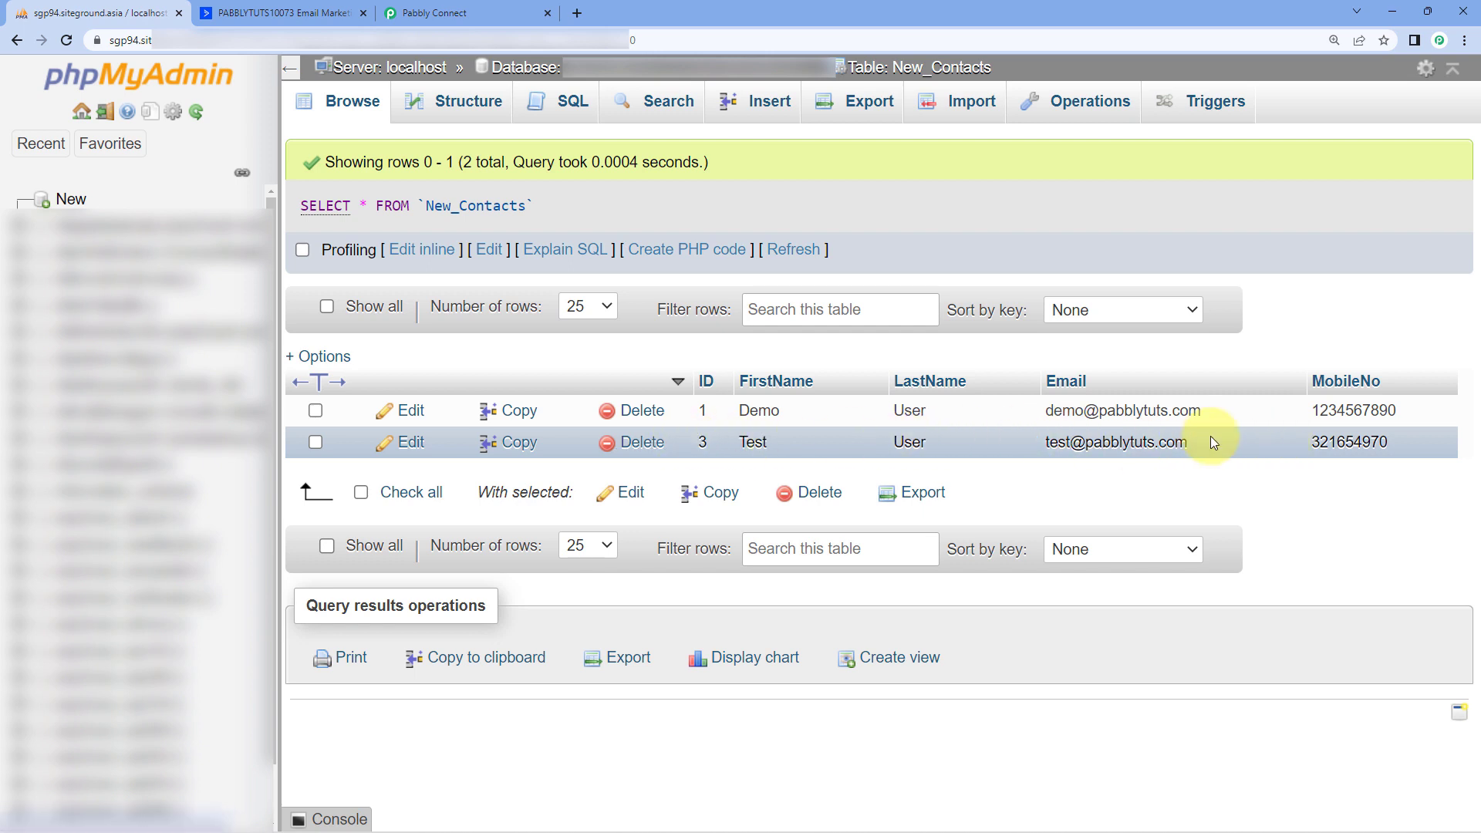
# Switch to ActiveCampaign, reload the Contacts list and open the contact that comes from the newly inserted row.
pyautogui.click(280, 8)
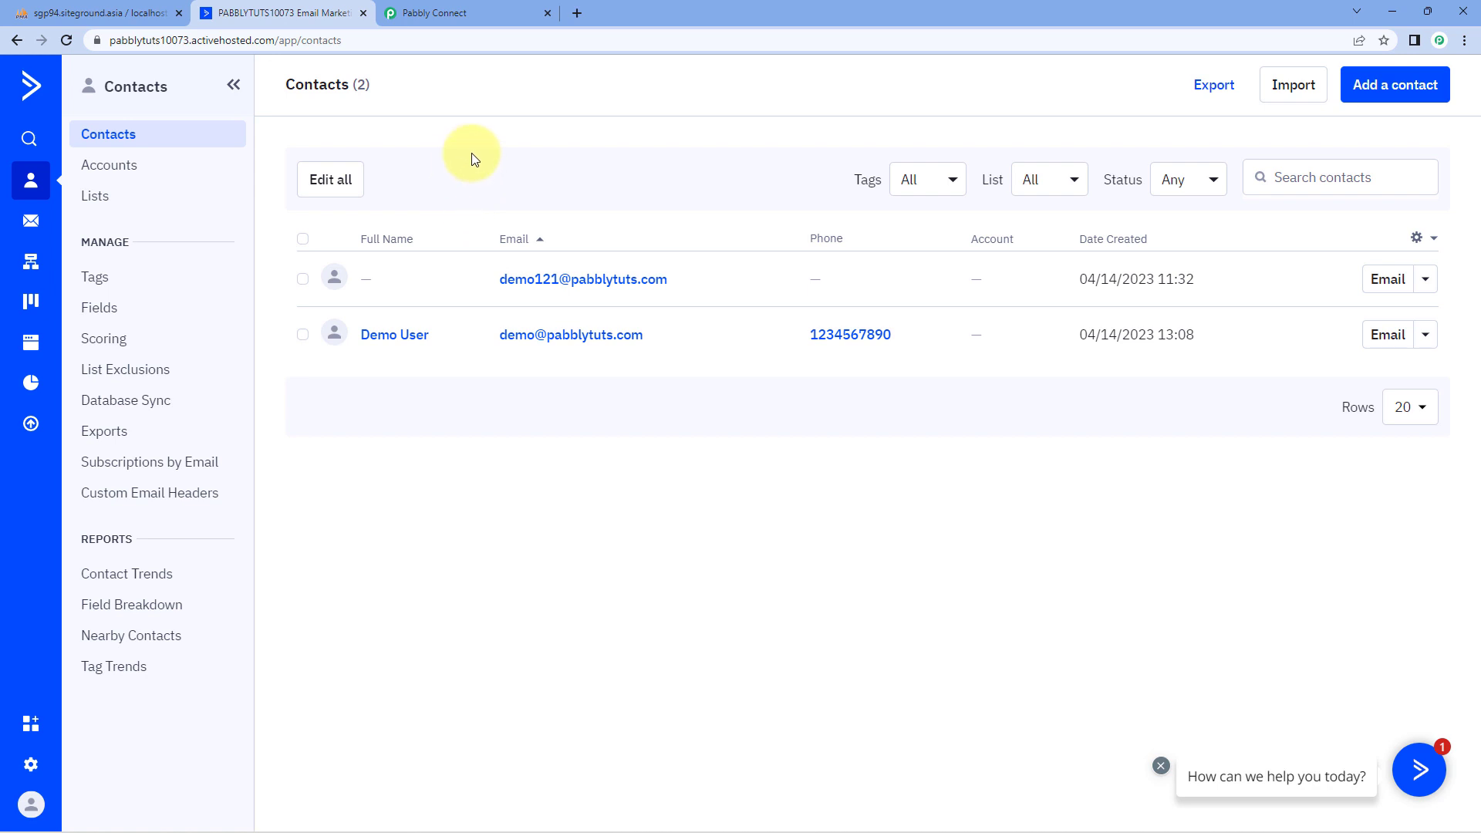
pyautogui.click(455, 12)
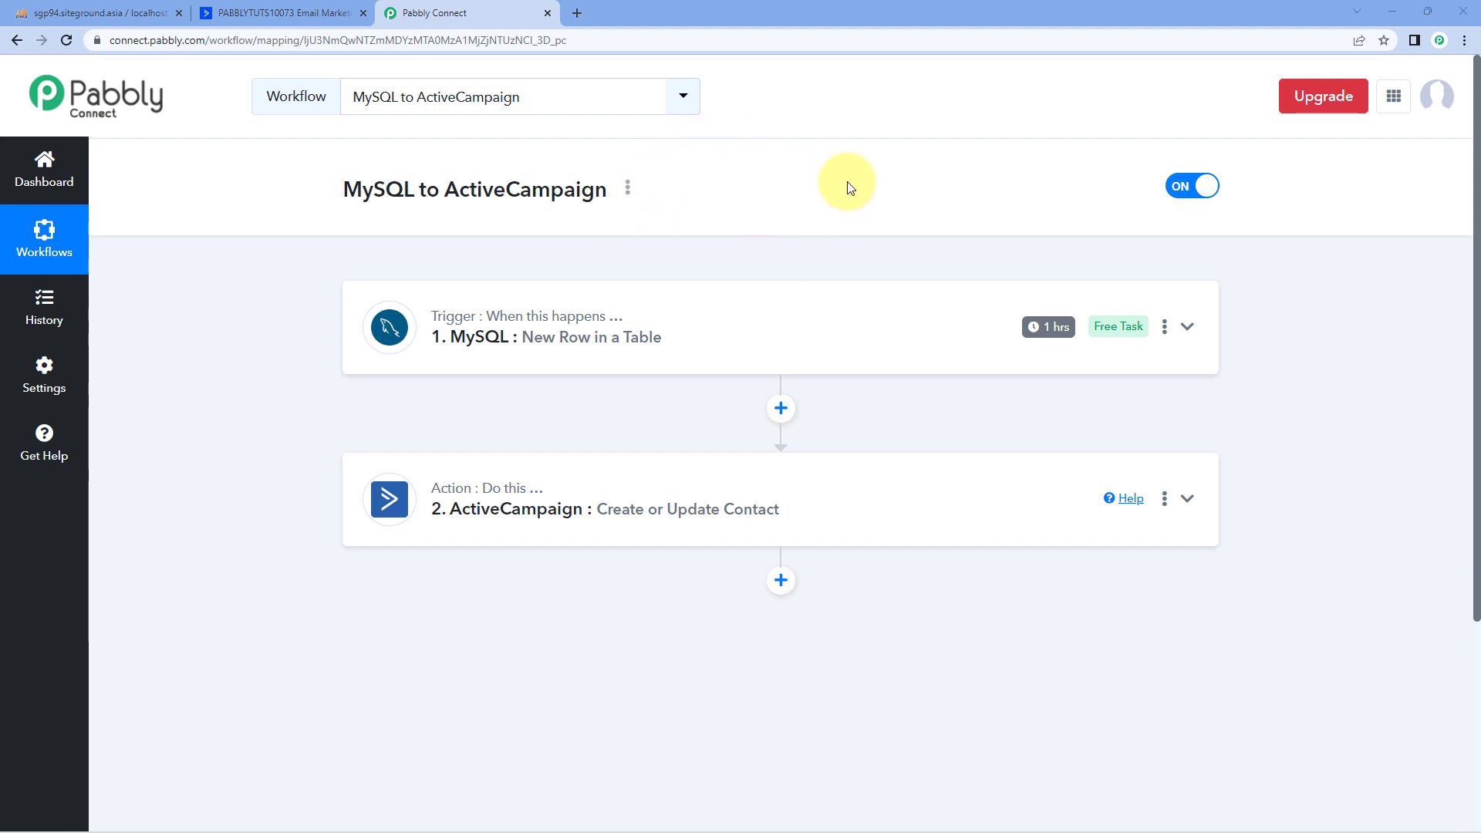
pyautogui.click(259, 9)
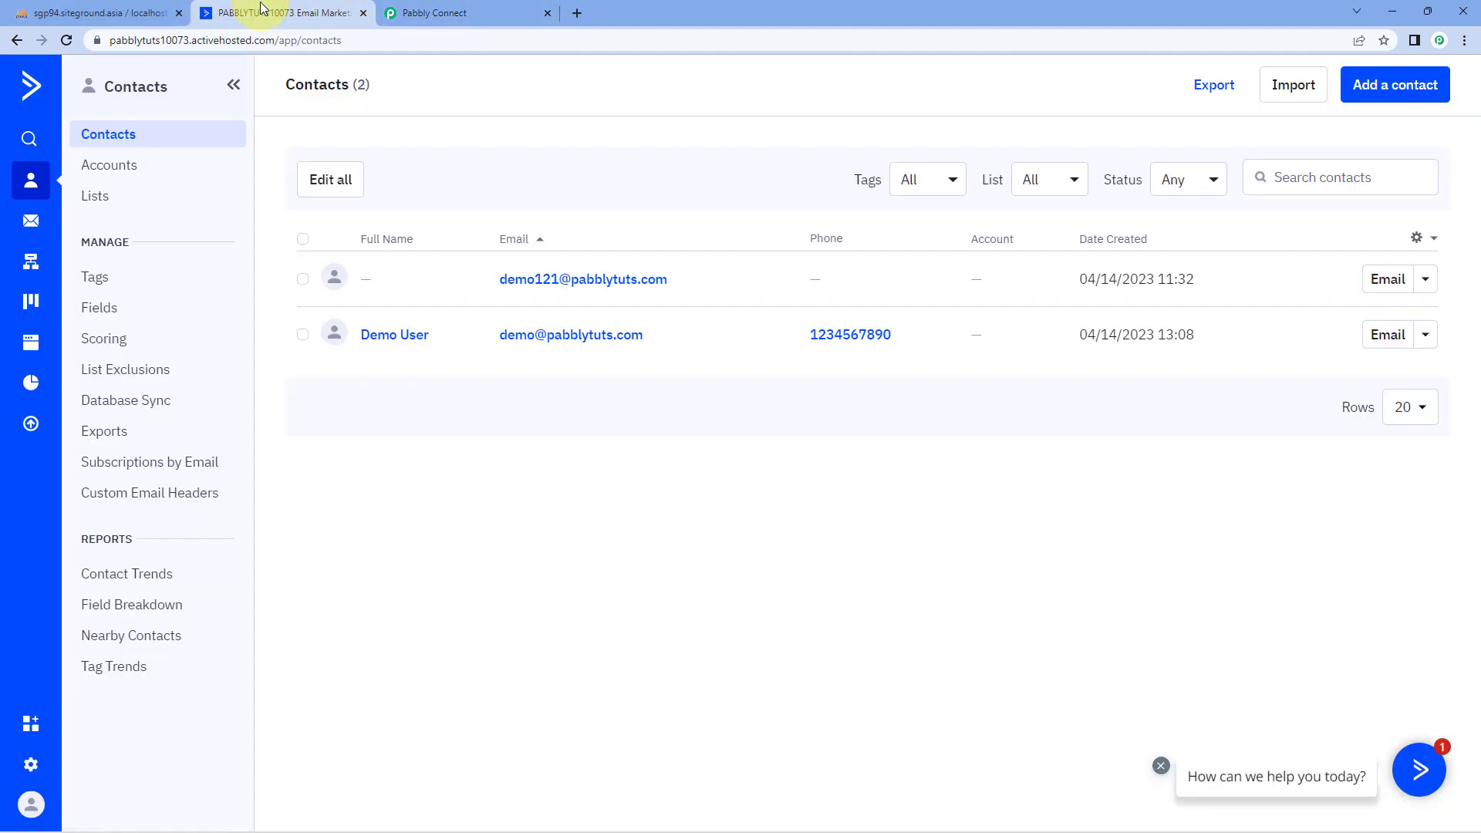
pyautogui.click(67, 40)
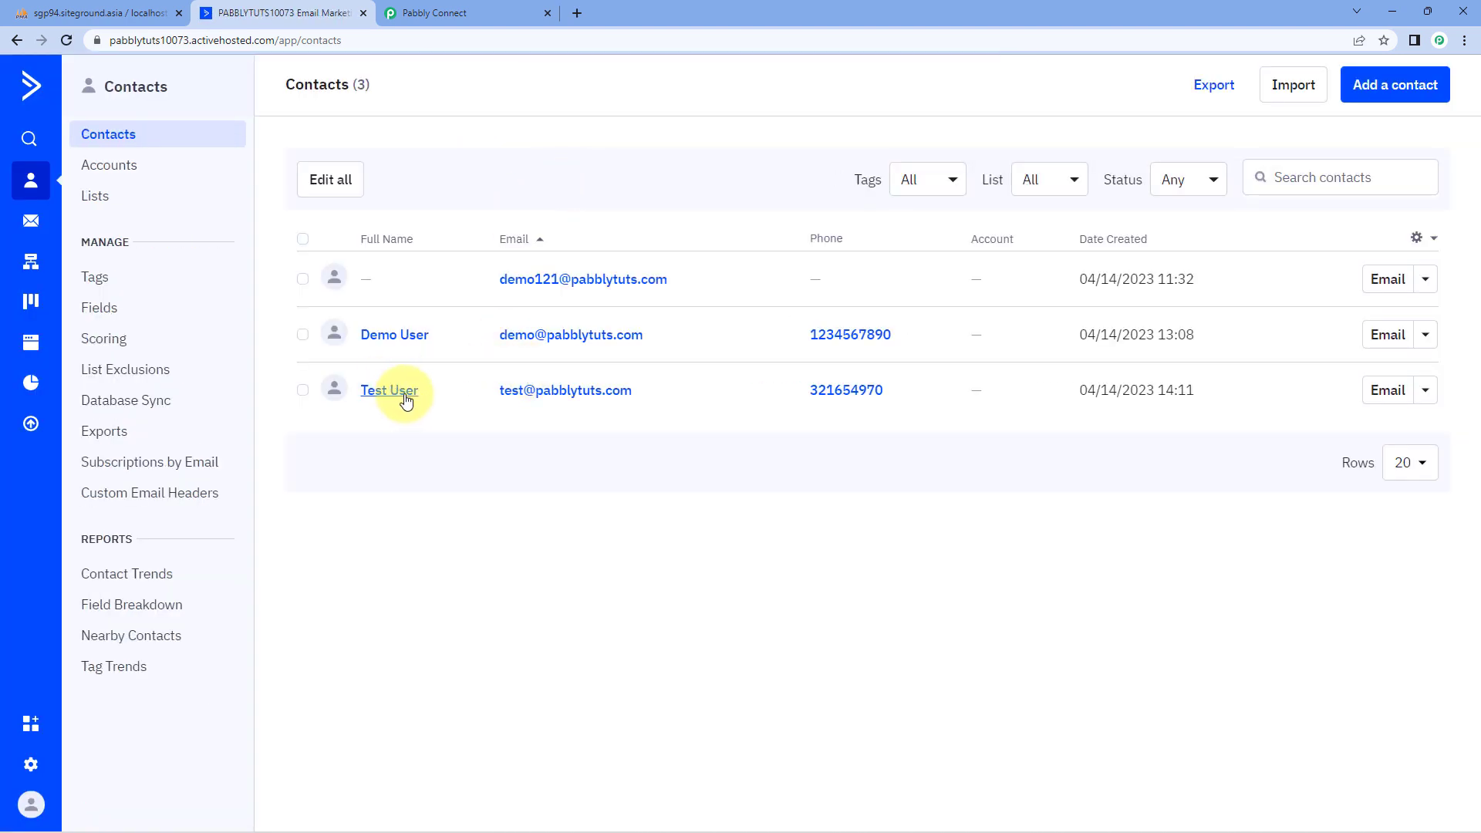
pyautogui.click(419, 392)
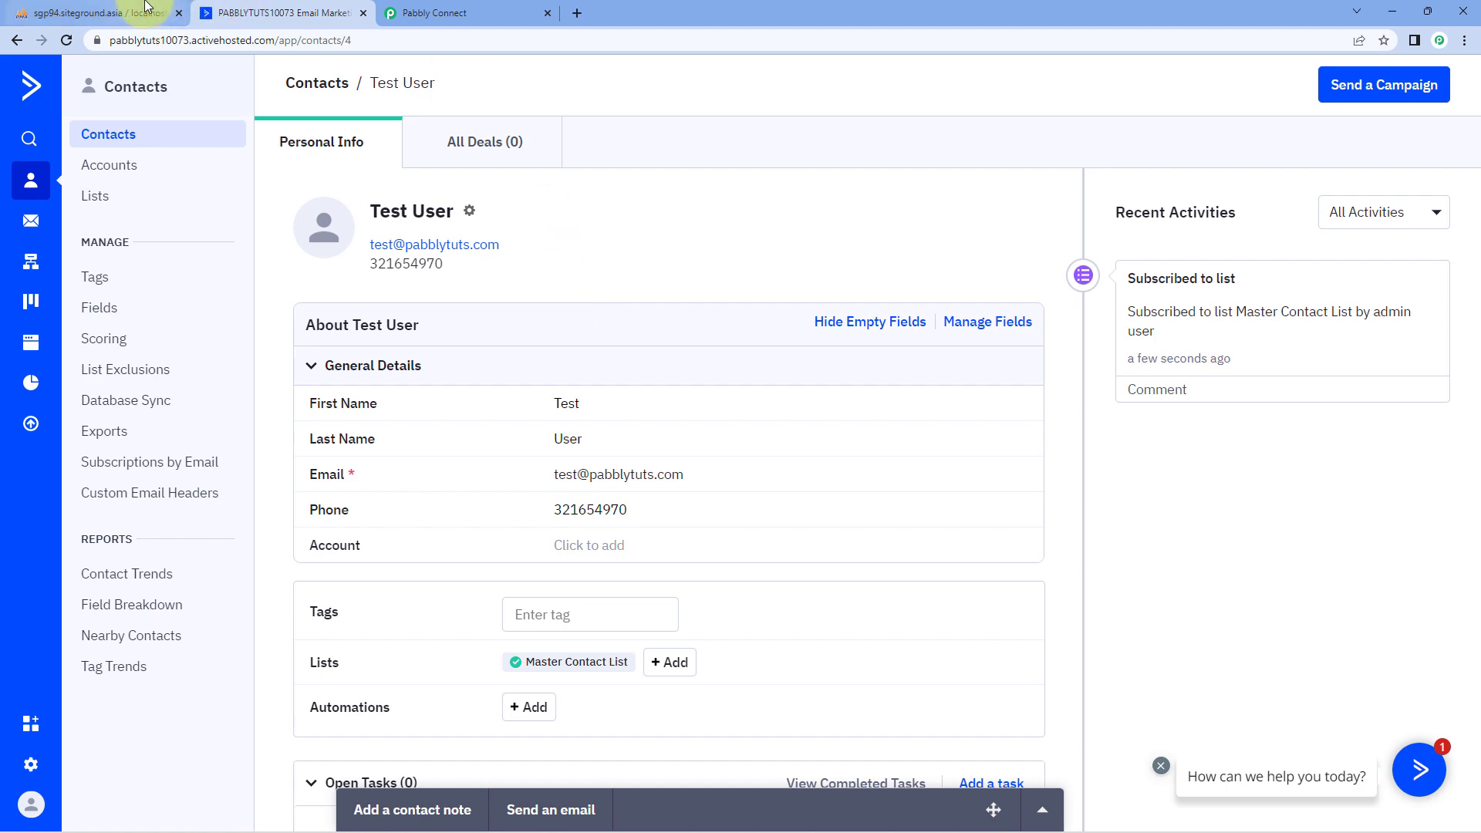
# Compare the new contact's details with the inserted New_Contacts row in phpMyAdmin, and switch back to the Pabbly Connect workflow.
pyautogui.click(99, 13)
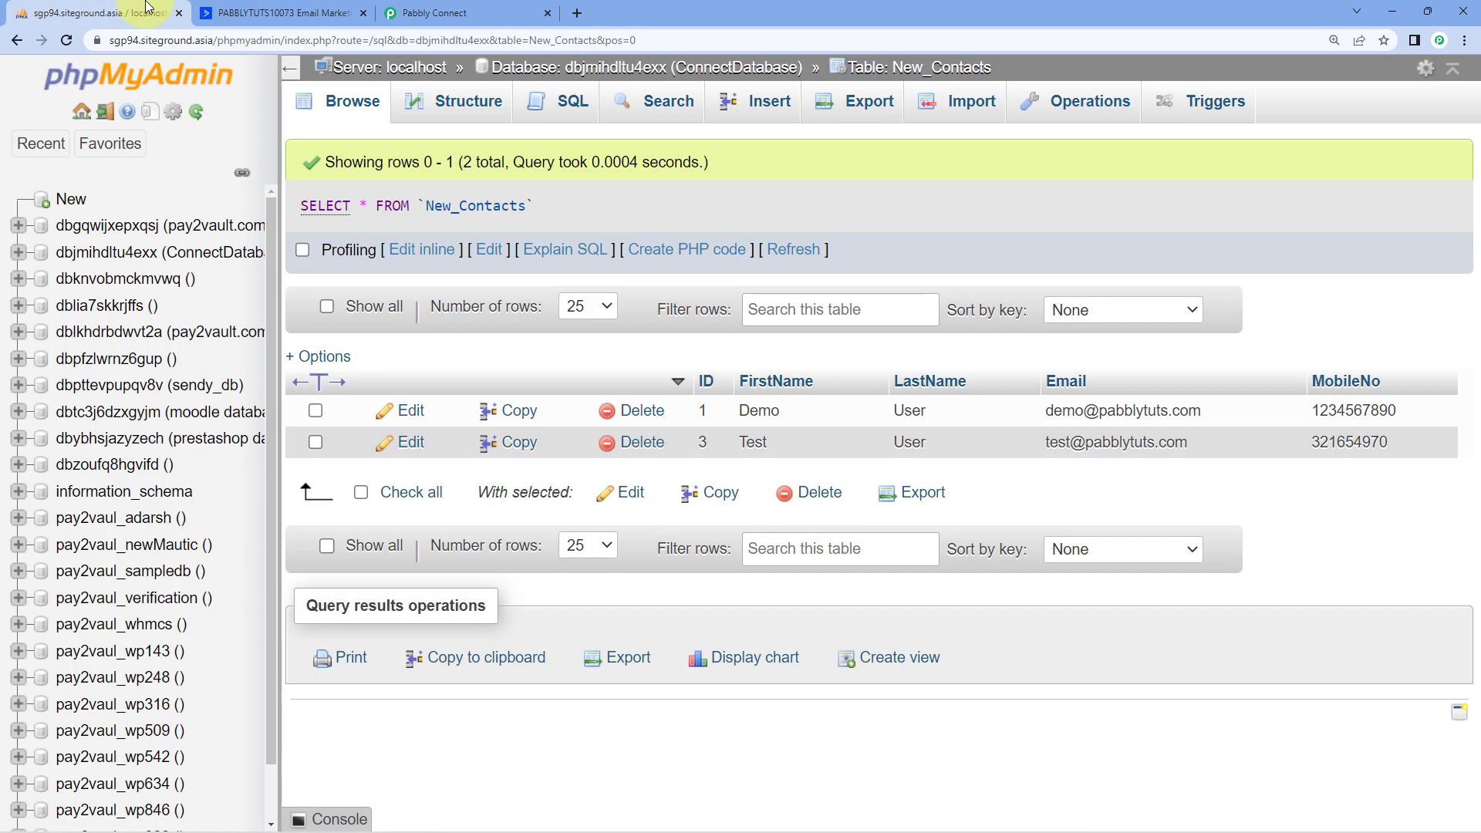
pyautogui.click(281, 13)
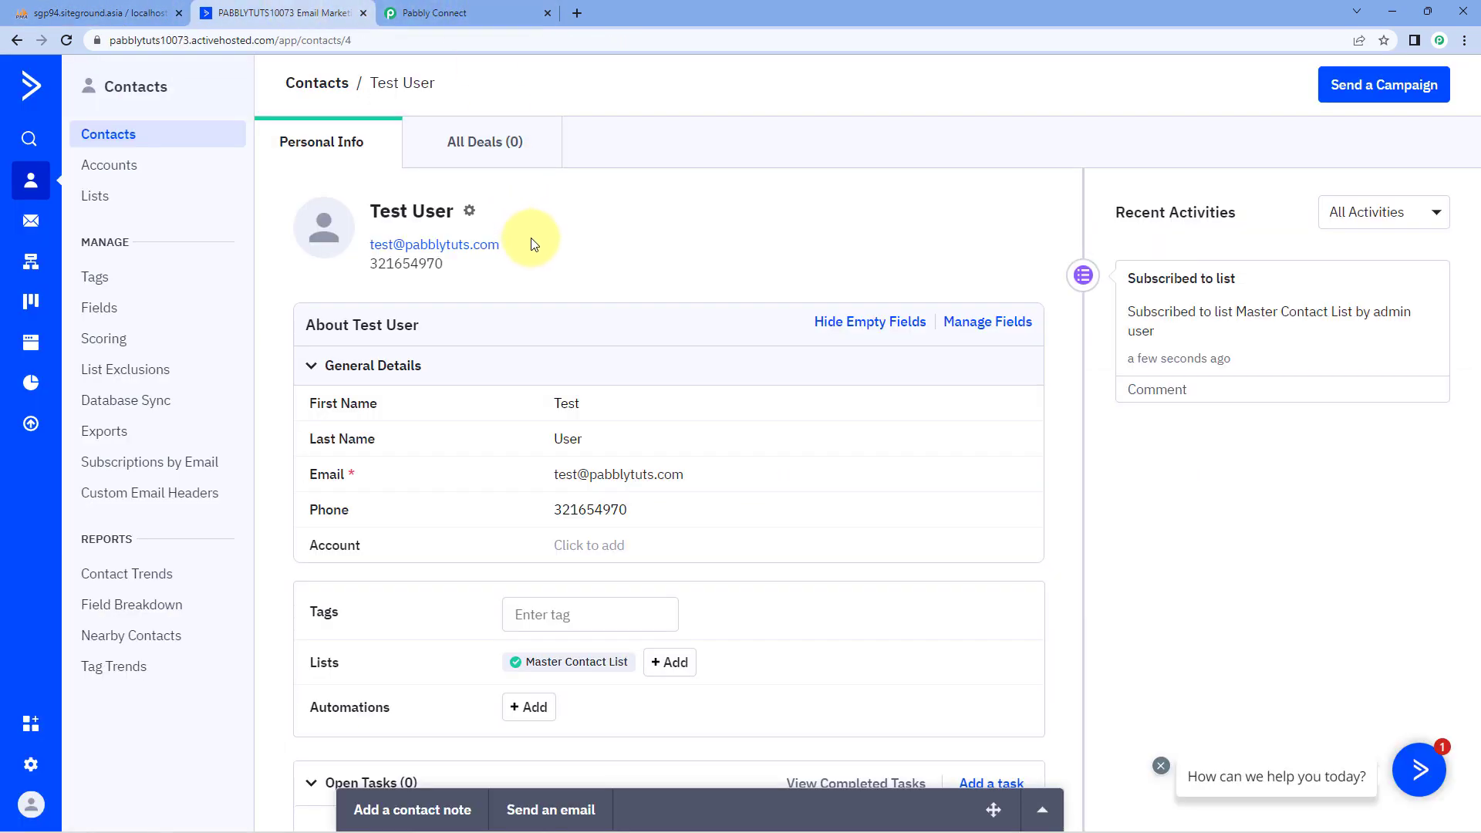
pyautogui.click(509, 9)
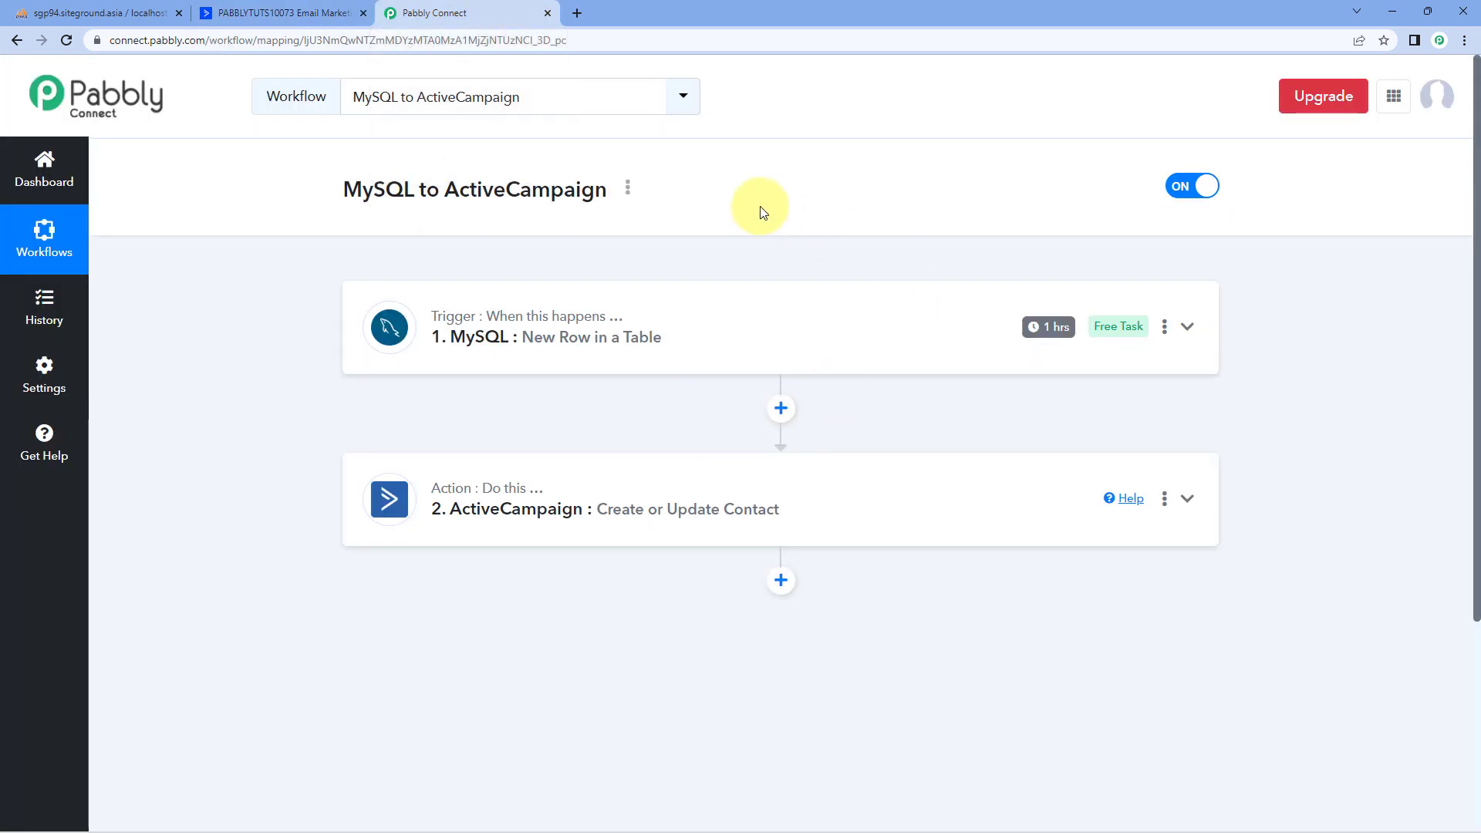